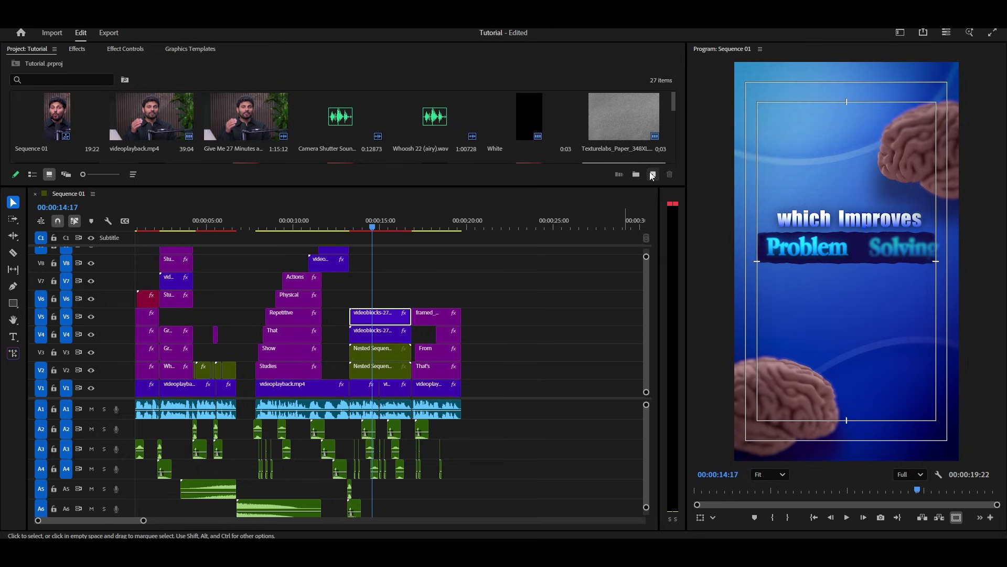
- Create a new sequence from the Social Media Portrait 9x16 30 fps preset
click(652, 176)
click(663, 191)
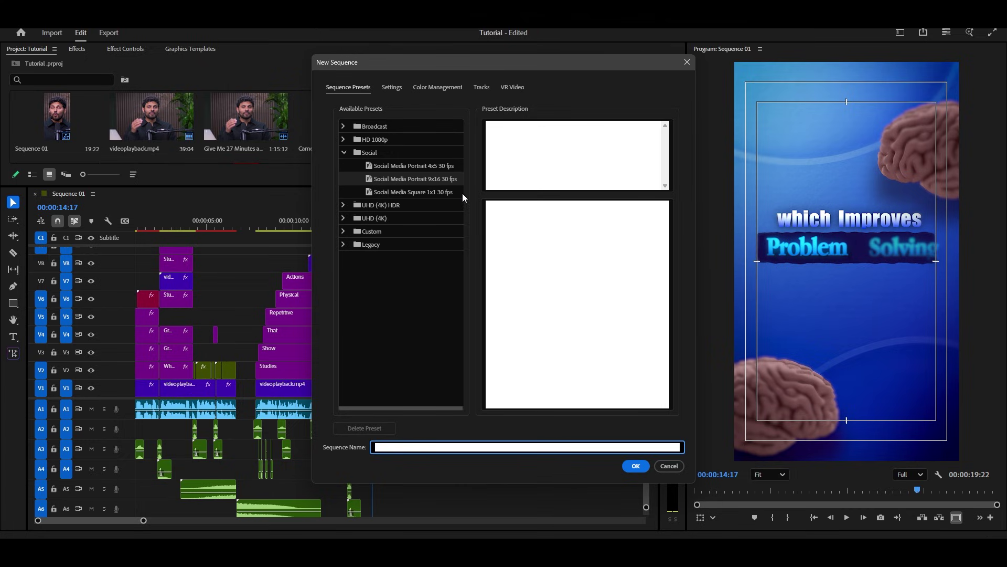
click(633, 467)
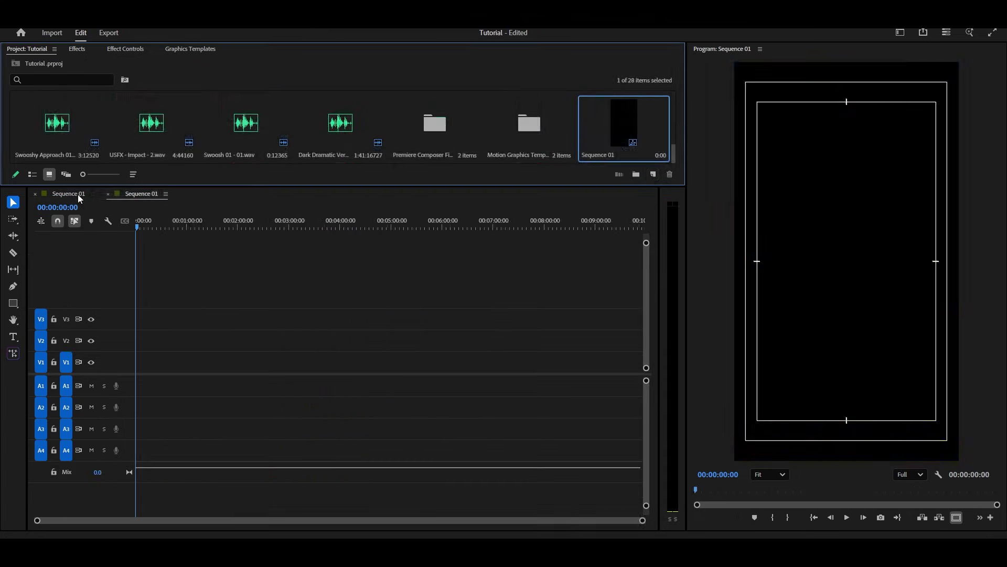
- Copy the second and third videoplayback.mp4 clips with their audio from the original sequence to the start of the new sequence
click(79, 195)
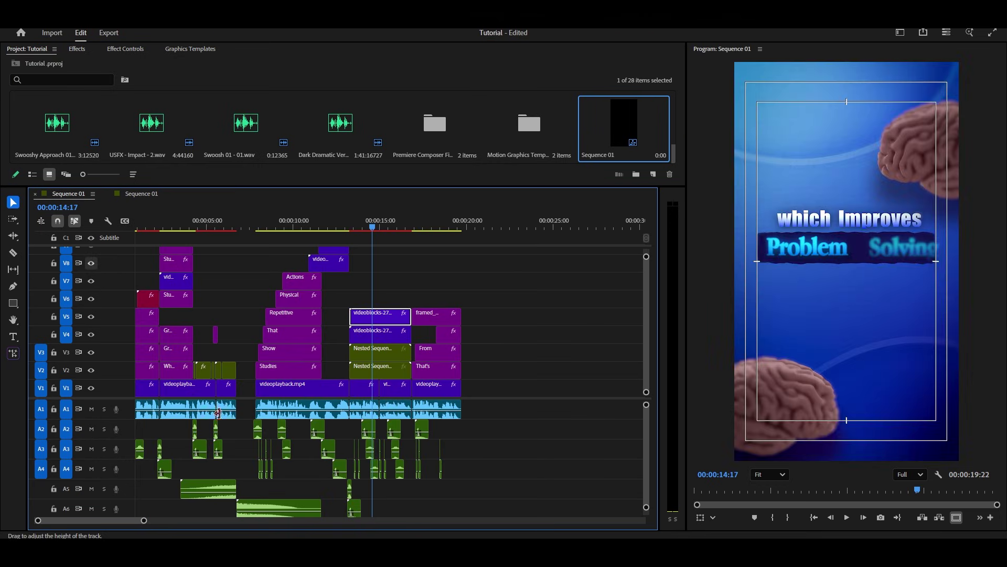
drag(246, 398, 170, 402)
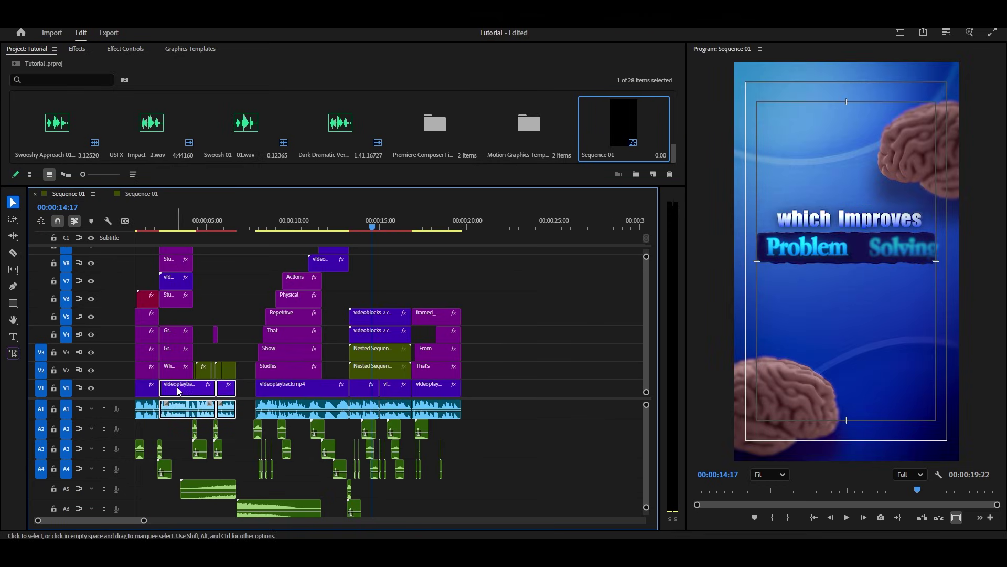
click(147, 194)
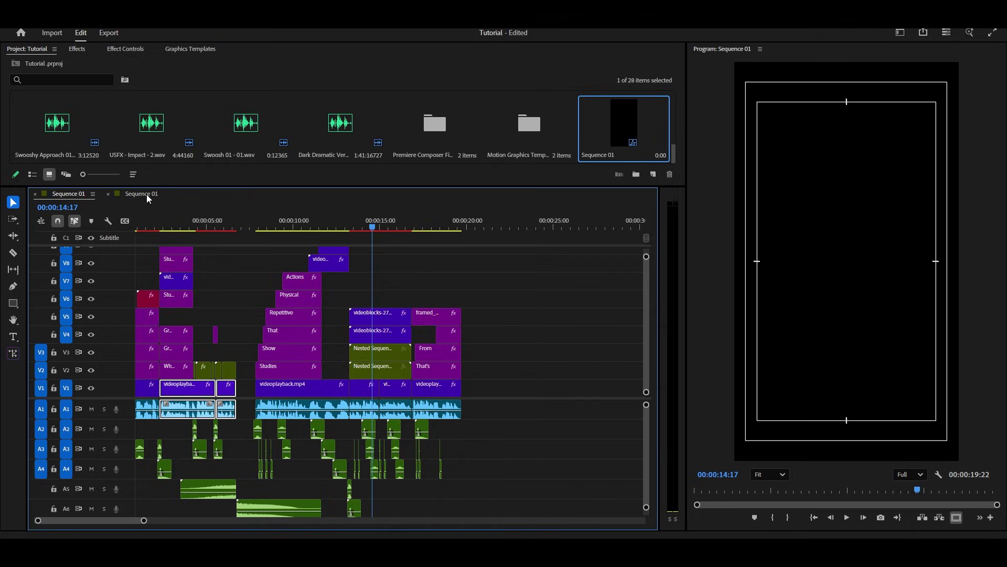
key(ctrl+v)
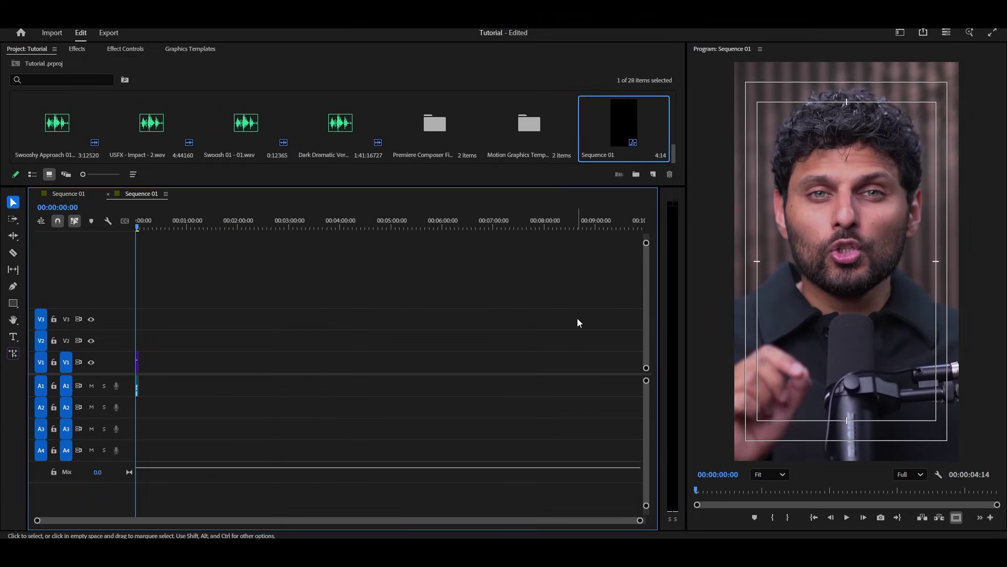
key(backslash)
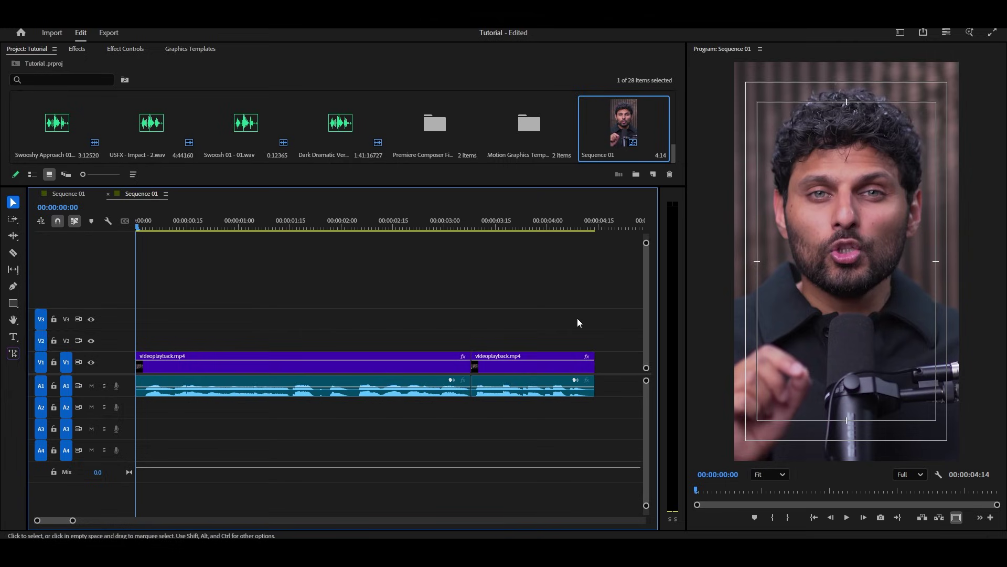
scroll(574, 321, up, 2)
- Create a black 1080 x 1920 color matte and place it on V2 over the full length of the clips
click(653, 175)
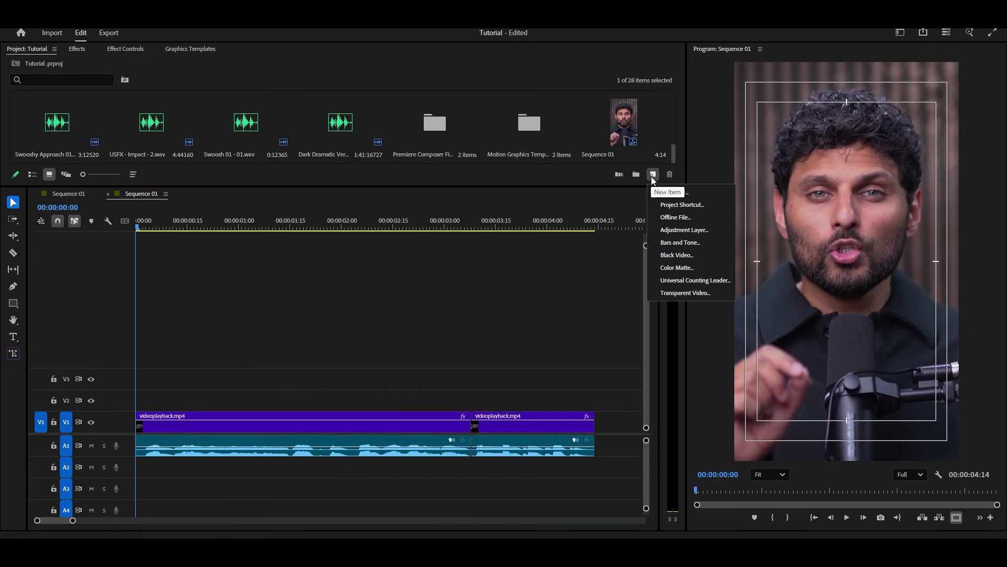
click(683, 268)
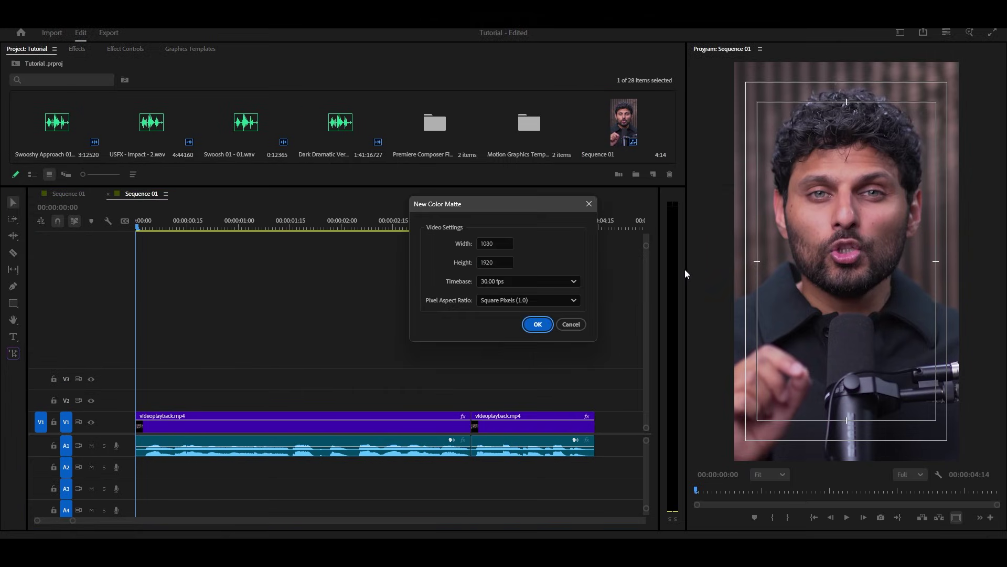
click(540, 325)
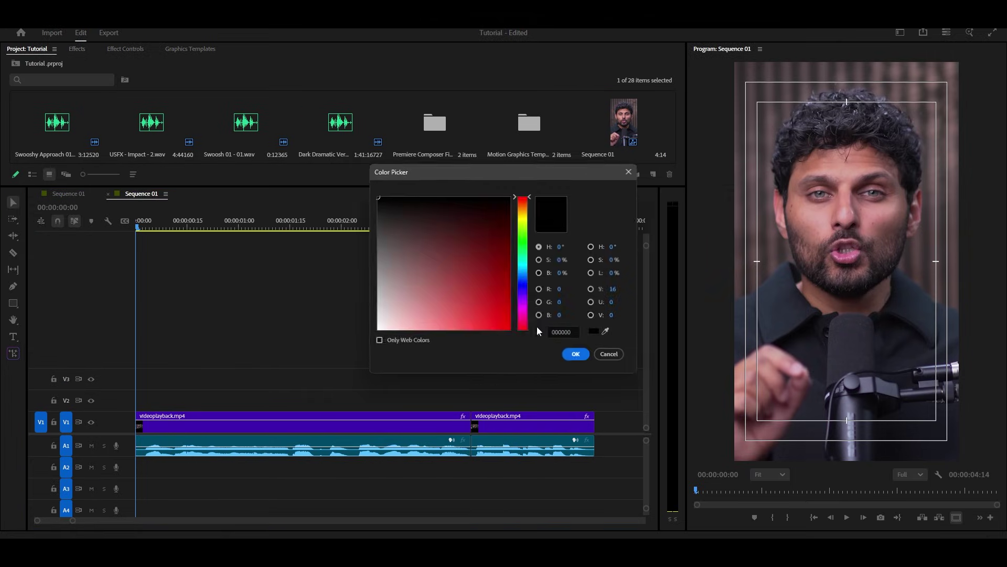
click(575, 356)
click(496, 294)
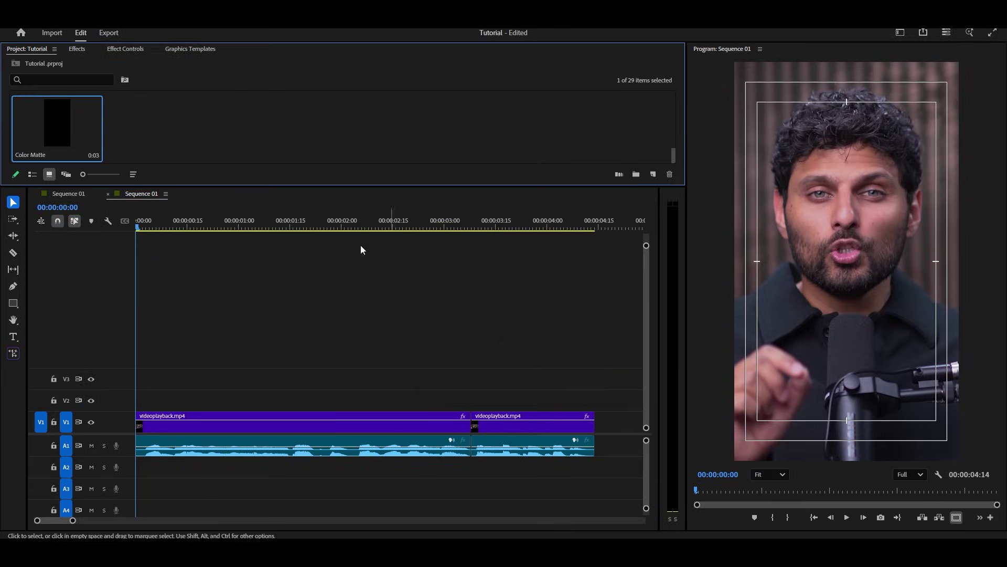
drag(37, 113, 595, 396)
click(529, 410)
- Find the 4-Color Gradient effect with the search "4 colo" and apply it to the Color Matte clip
click(72, 48)
click(67, 64)
text(4)
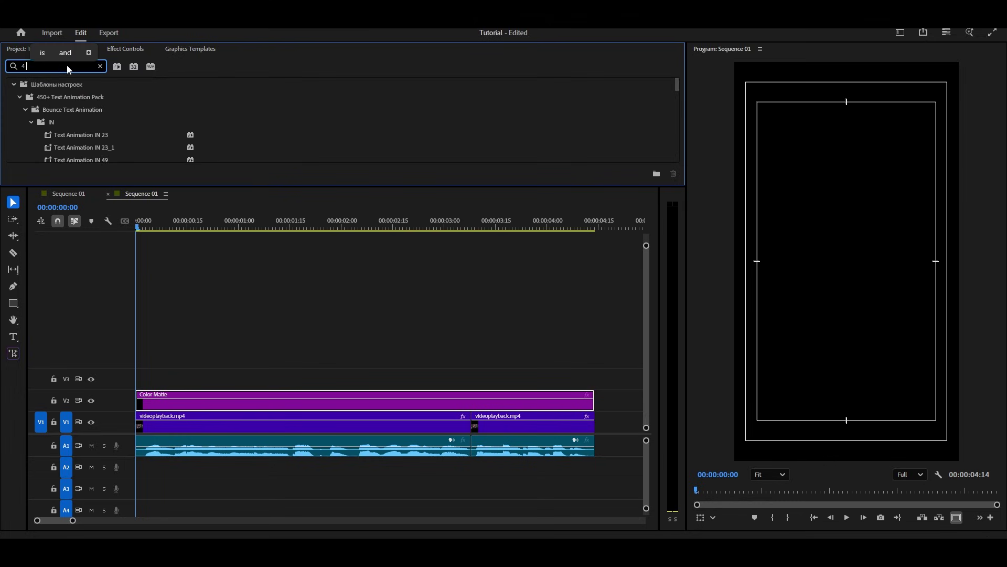
text( colo)
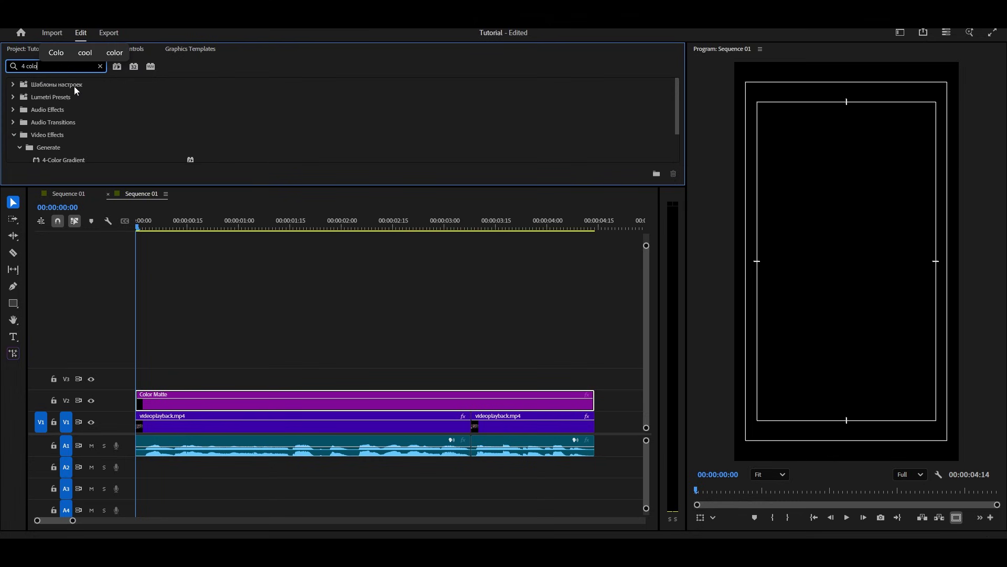
scroll(79, 104, down, 1)
drag(70, 149, 224, 396)
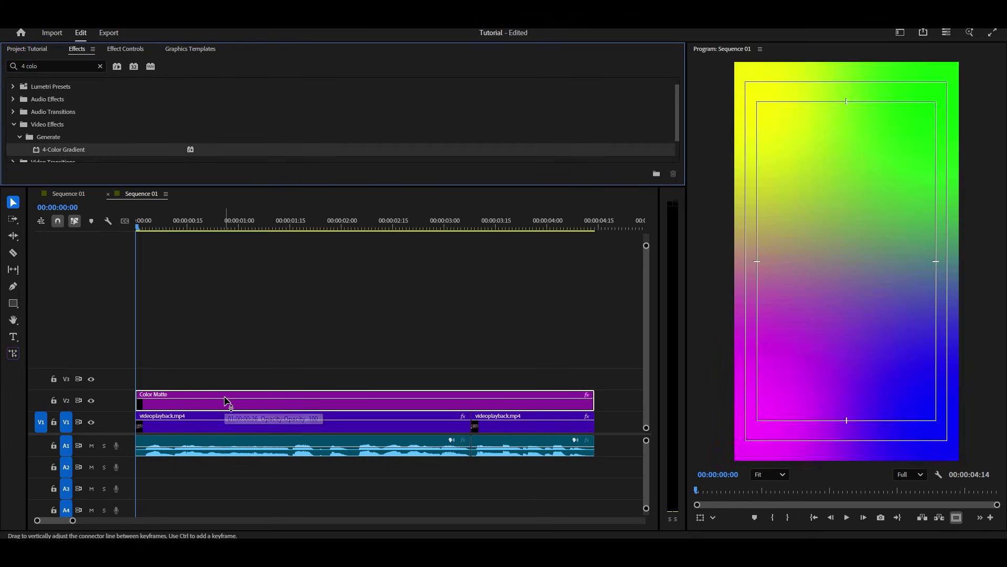
- Change Color 1 and Color 2 of the matte's 4-Color Gradient to red
click(124, 49)
scroll(159, 131, down, 4)
drag(211, 185, 212, 215)
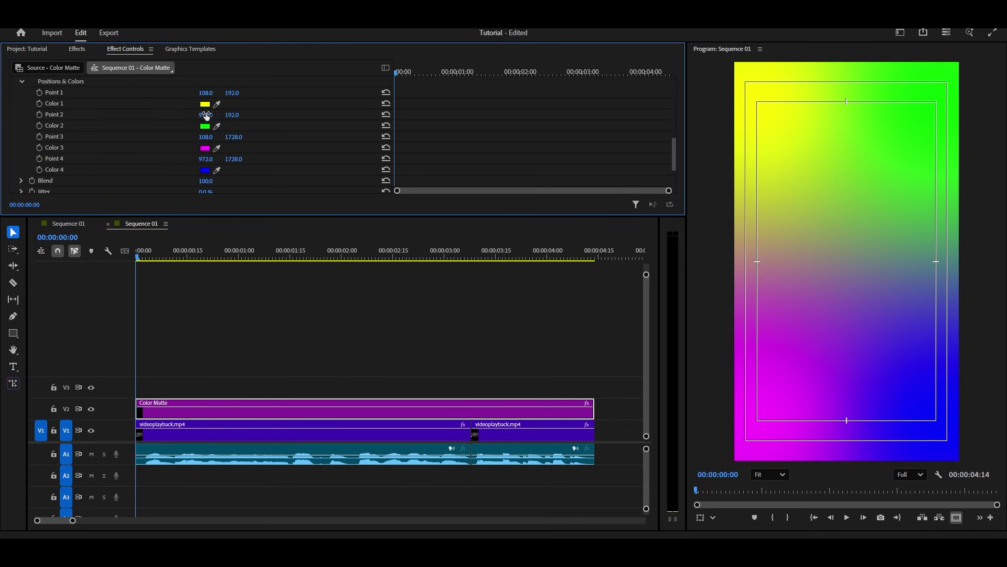
click(205, 104)
drag(523, 218, 527, 190)
click(577, 355)
click(205, 126)
drag(523, 241, 525, 193)
click(577, 355)
- Change Color 3 and Color 4 of the matte's gradient to pure red
click(205, 148)
drag(523, 308, 524, 336)
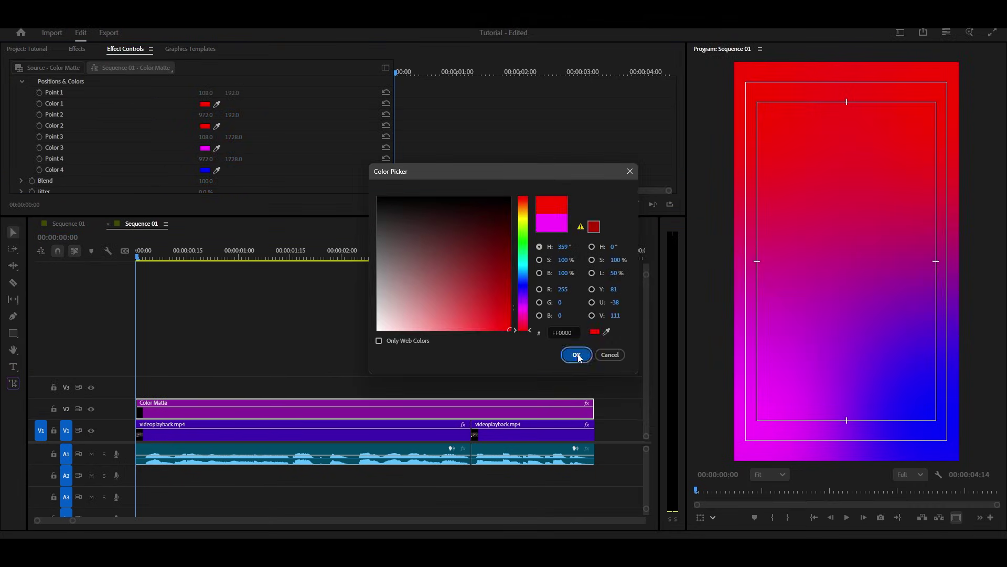
click(576, 355)
click(205, 170)
drag(523, 285, 526, 347)
click(577, 355)
- Lighten gradient Color 1 to a soft pink and Color 2 to a paler red
click(437, 324)
click(576, 355)
click(205, 126)
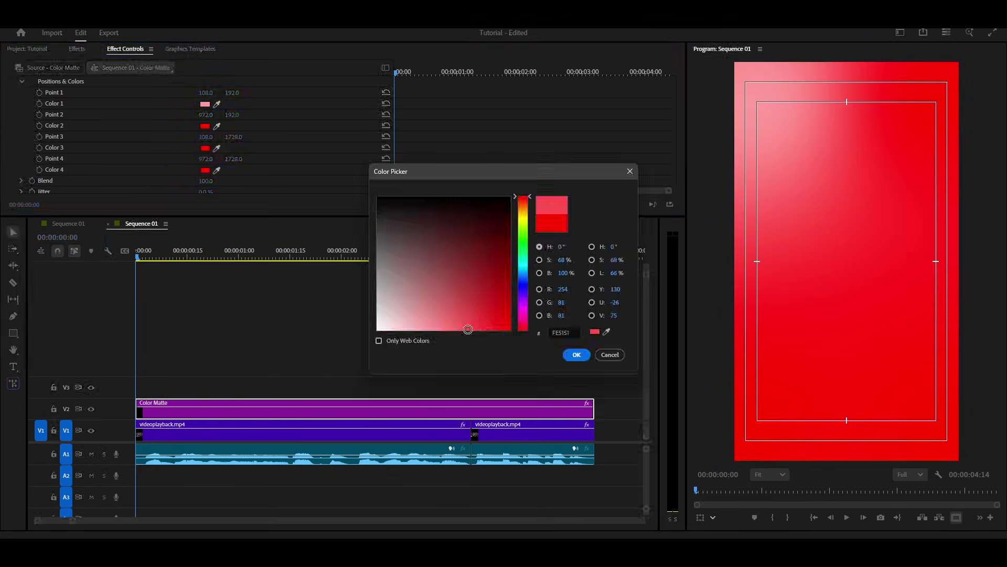
click(454, 324)
click(577, 355)
- Set gradient Color 3 to a slightly deeper red and Color 4 to a dark red
click(205, 148)
click(496, 314)
click(577, 354)
click(205, 170)
click(507, 284)
click(577, 355)
- Adjust gradient Color 2 to a more saturated bright red
click(206, 126)
drag(475, 324, 488, 330)
click(576, 355)
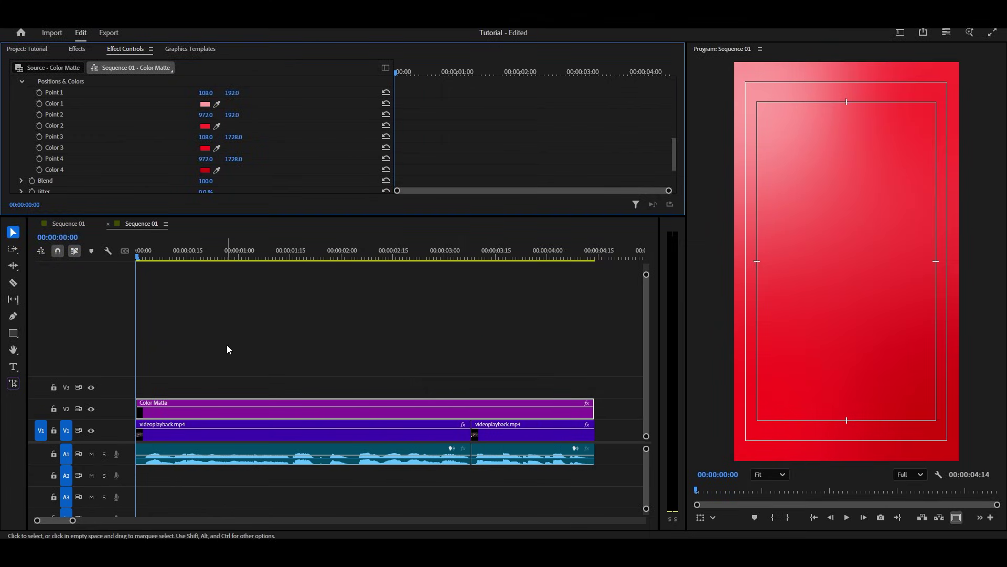
- Draw a large circle with the Ellipse Tool over the upper middle of the frame, extending past its right edge
click(13, 333)
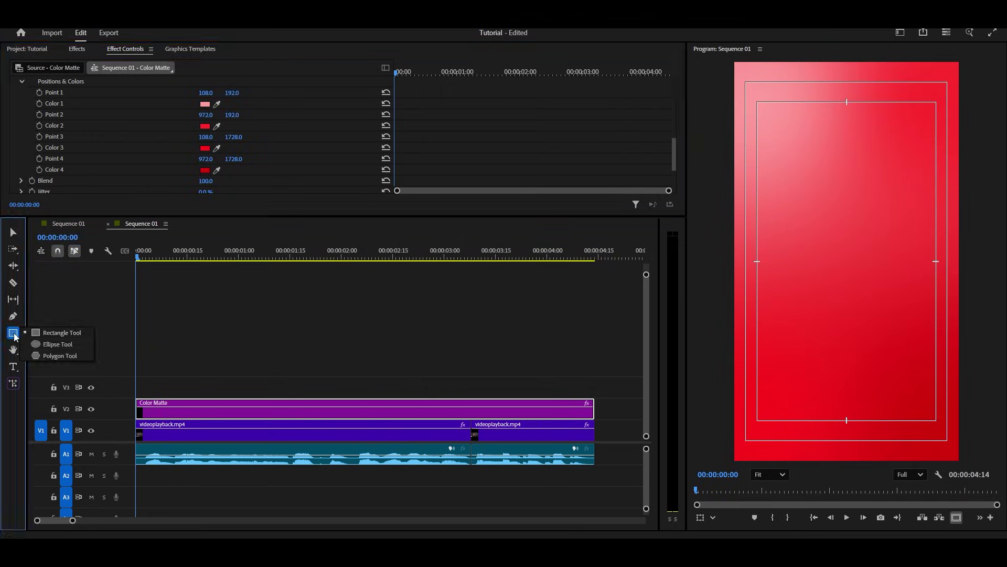
click(42, 343)
mouse_move(772, 115)
mouse_down()
mouse_move(817, 131)
mouse_move(923, 347)
mouse_move(990, 338)
mouse_move(1000, 353)
mouse_up()
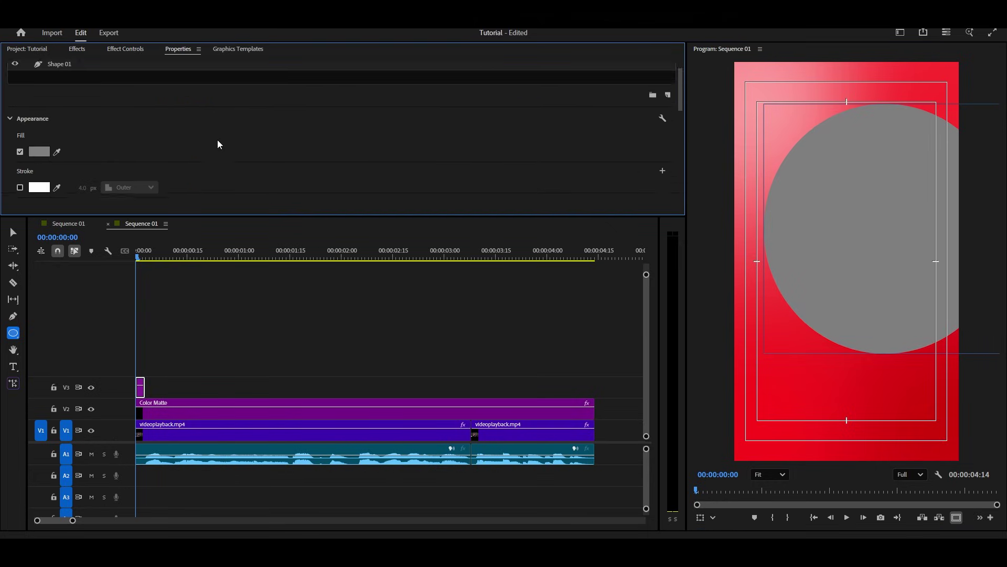
- Turn off the circle's fill and give it a white outer stroke of 39 px
scroll(219, 144, down, 3)
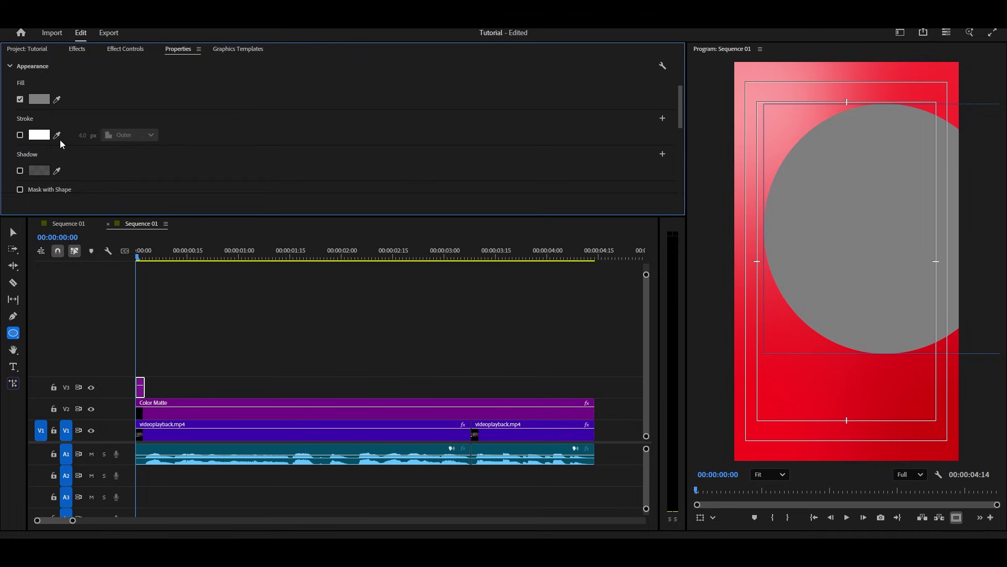
click(20, 100)
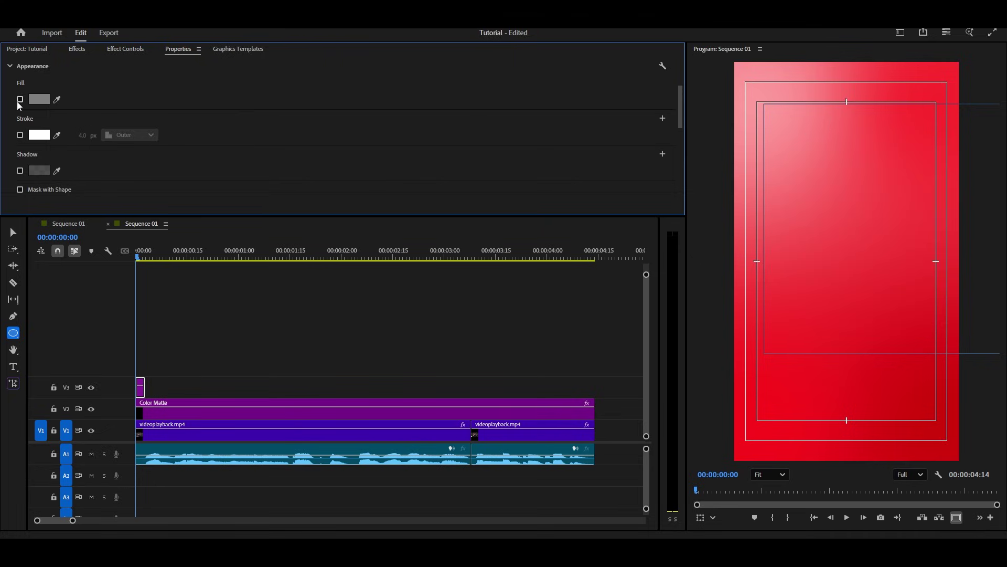
click(20, 134)
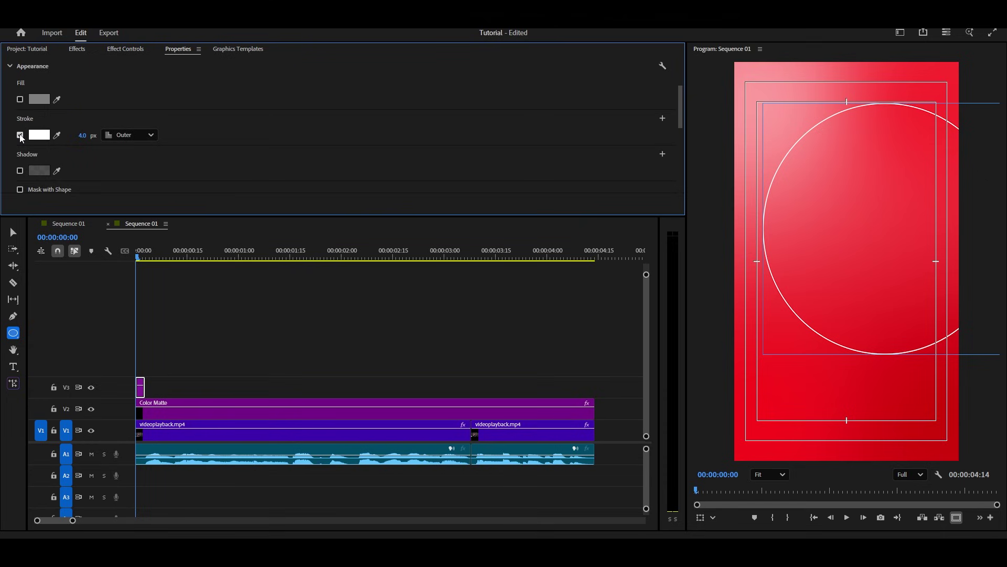
drag(80, 136, 99, 135)
- Enlarge the ring to scale 148.1 at position -12.6, -204.6 so its lower arc crosses the frame's upper part, and thin its stroke
click(121, 49)
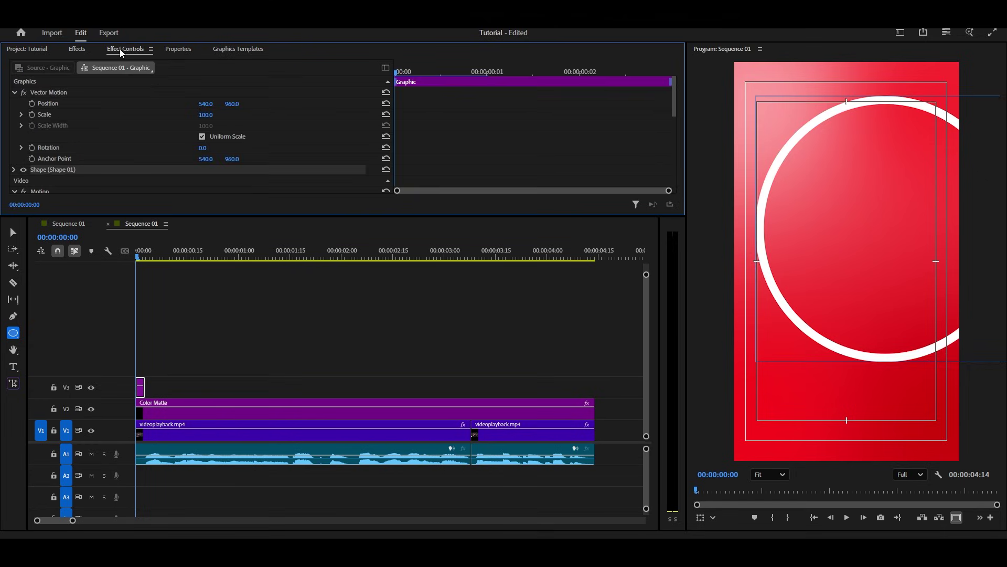
click(48, 92)
drag(861, 327, 792, 142)
drag(892, 75, 947, 75)
drag(903, 267, 859, 211)
click(178, 49)
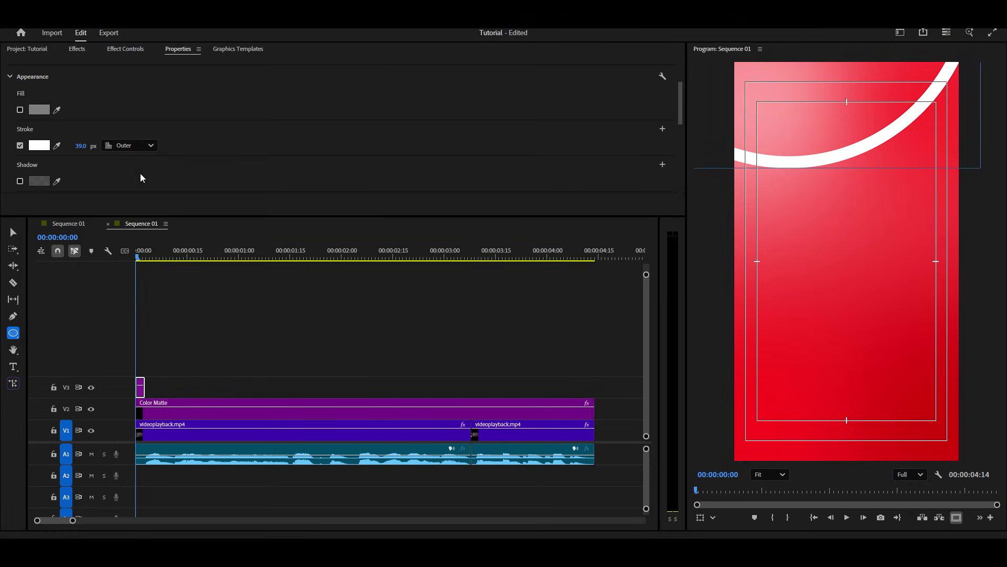
drag(81, 145, 83, 146)
- Extend the ring graphic to the end of the clips and duplicate it so copies sit on V3 and V4
click(76, 48)
drag(144, 384, 599, 379)
drag(351, 379, 315, 391)
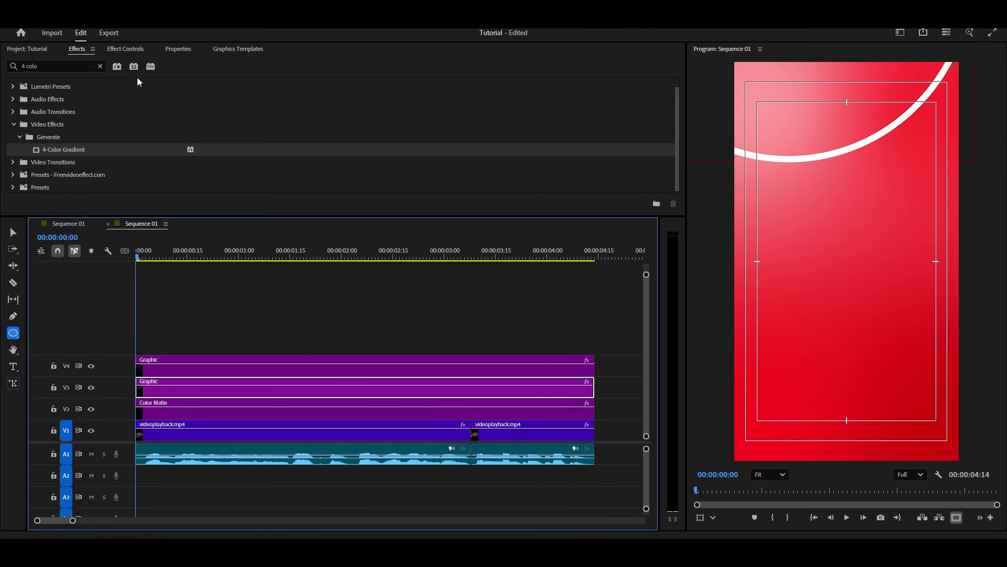
- Move the V3 ring copy down so its upper arc curves across the frame's lower right part
click(125, 47)
drag(823, 162, 867, 388)
drag(902, 298, 745, 320)
mouse_move(878, 388)
mouse_down()
mouse_move(890, 361)
mouse_move(888, 397)
mouse_up()
- Add an ellipse mask to the V4 ring, move it beyond the frame's upper right corner and keyframe Mask Path at 00:00:00:00
click(367, 365)
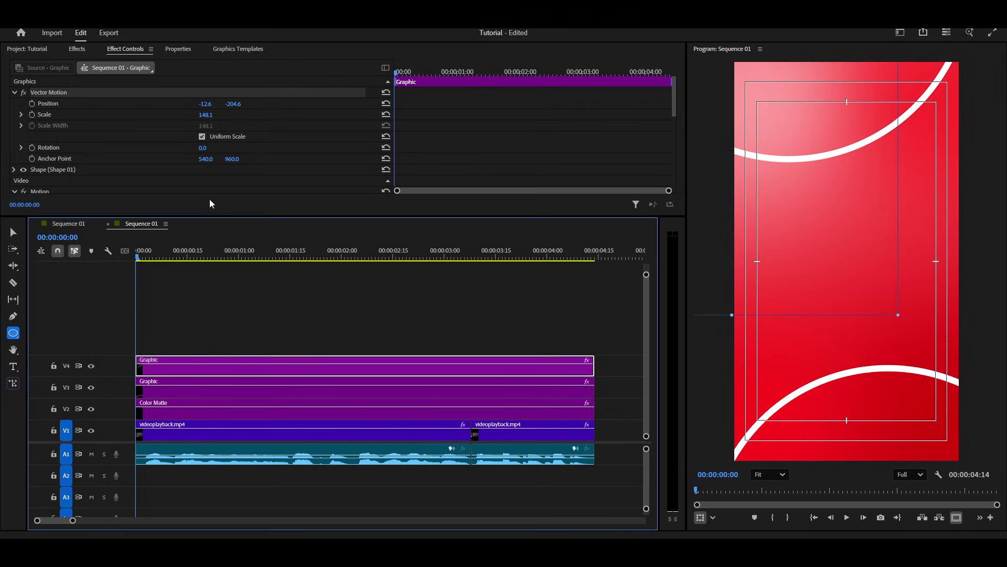
scroll(240, 140, down, 10)
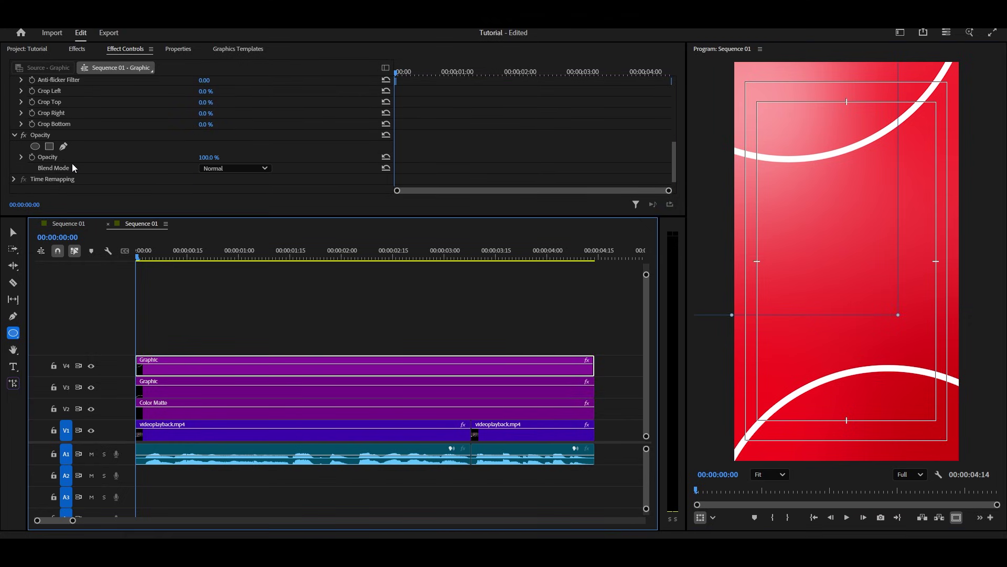
click(35, 145)
drag(834, 275, 979, 67)
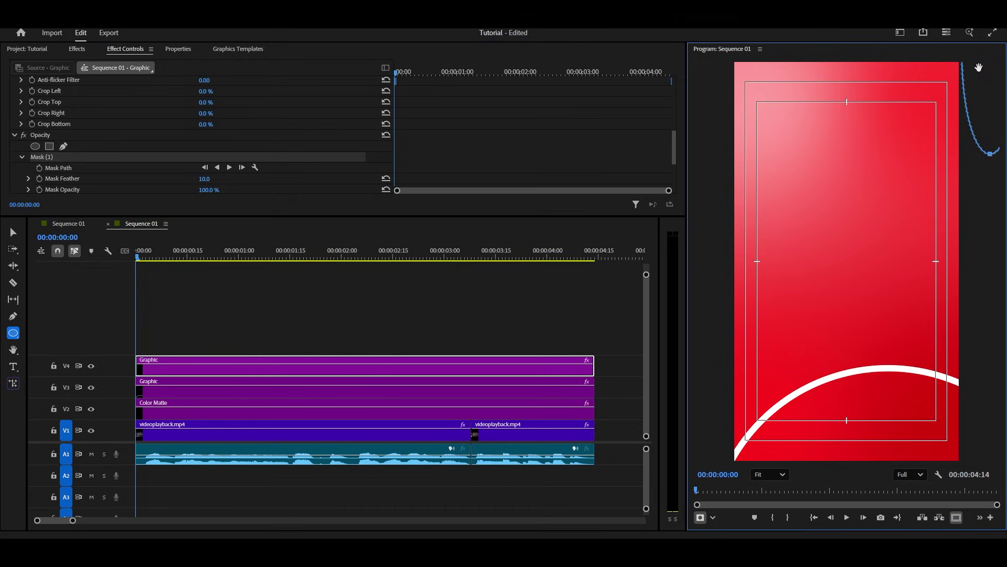
scroll(476, 119, down, 5)
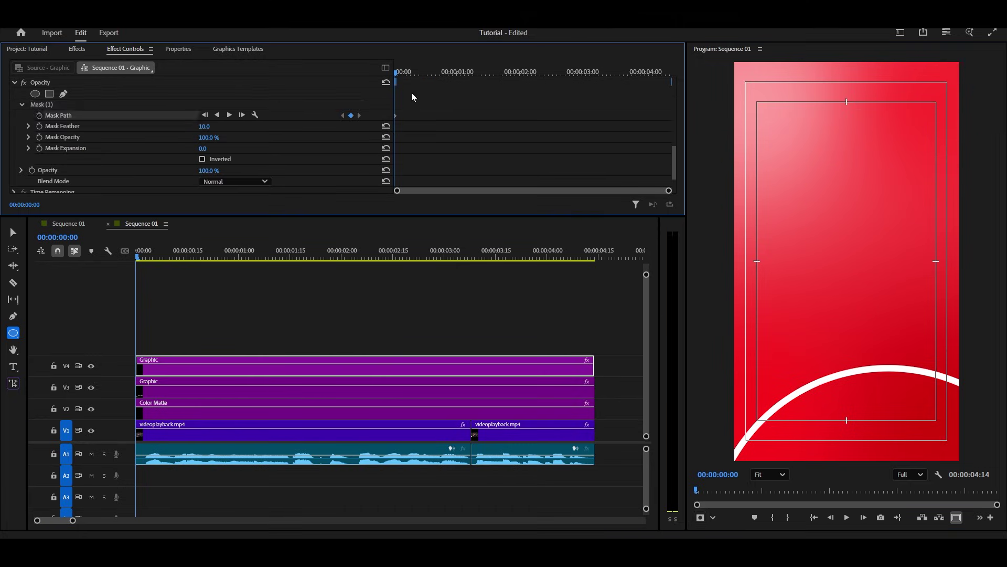
- Stretch the V4 mask across the whole upper arc at 00:00:01:08 to keyframe its reveal, and shift that keyframe earlier
click(473, 72)
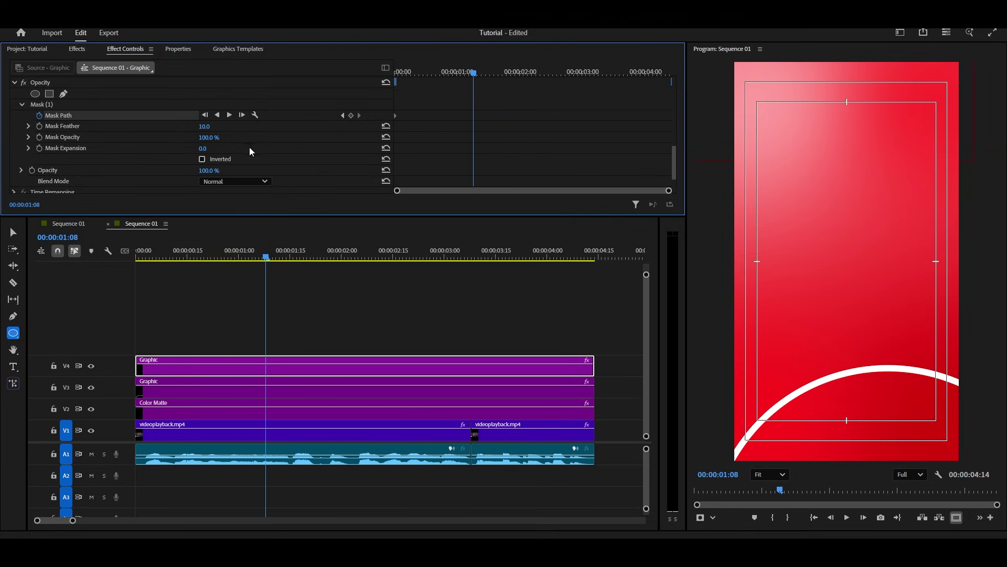
click(105, 108)
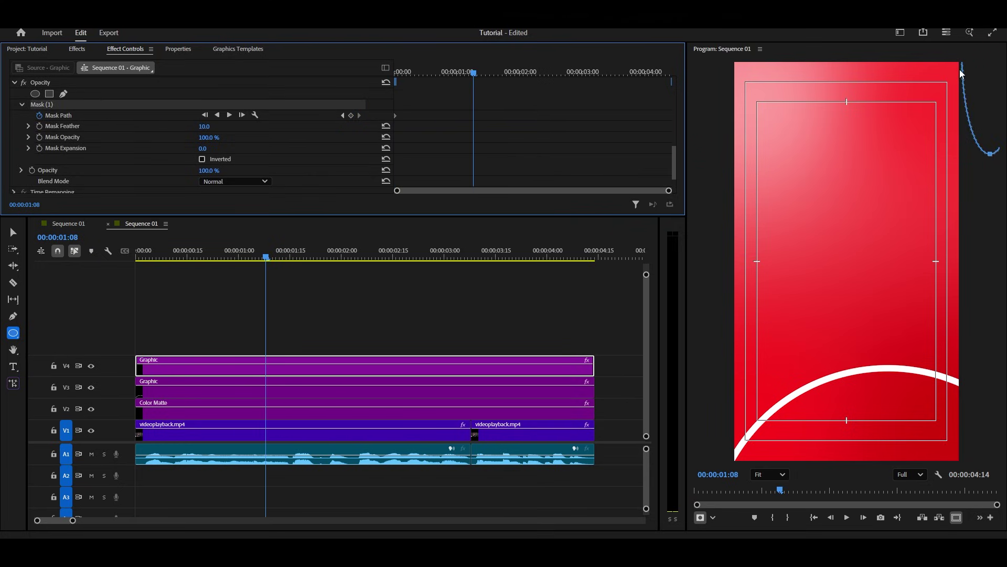
drag(961, 73, 662, 151)
drag(801, 108, 775, 55)
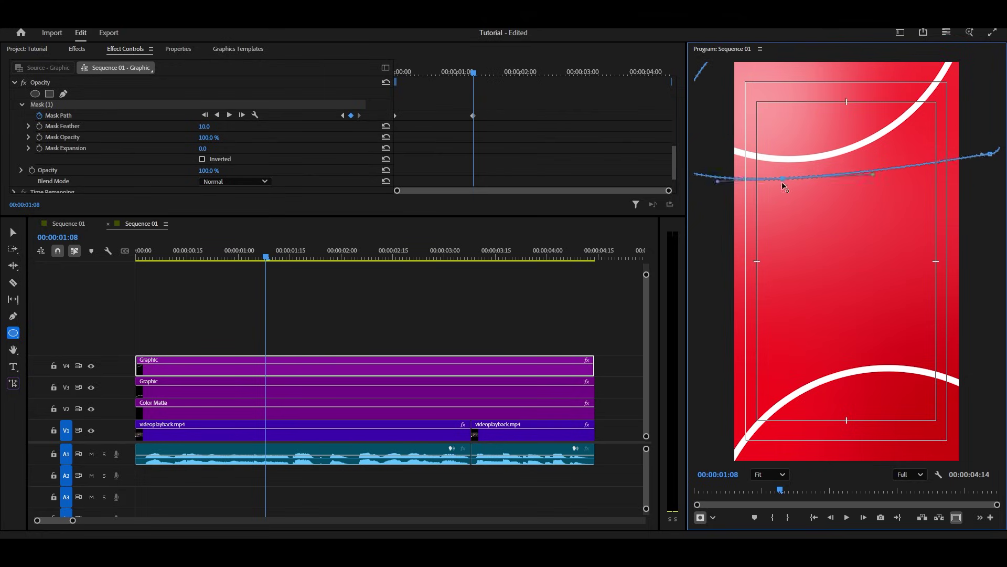
mouse_move(449, 73)
mouse_down()
mouse_move(402, 84)
mouse_move(484, 84)
mouse_move(470, 114)
mouse_move(456, 115)
mouse_move(404, 66)
mouse_move(439, 67)
mouse_up()
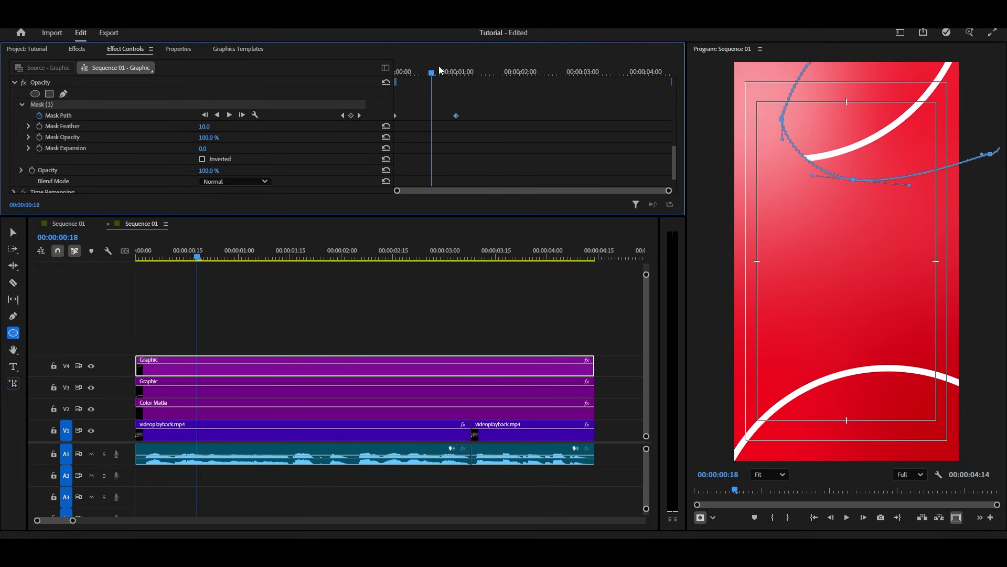
- Add an ellipse mask to the V3 ring, move it beyond the frame's lower left corner and keyframe Mask Path at 00:00:00:18
click(169, 392)
scroll(304, 156, down, 5)
click(39, 134)
click(39, 134)
drag(847, 251, 699, 430)
click(39, 153)
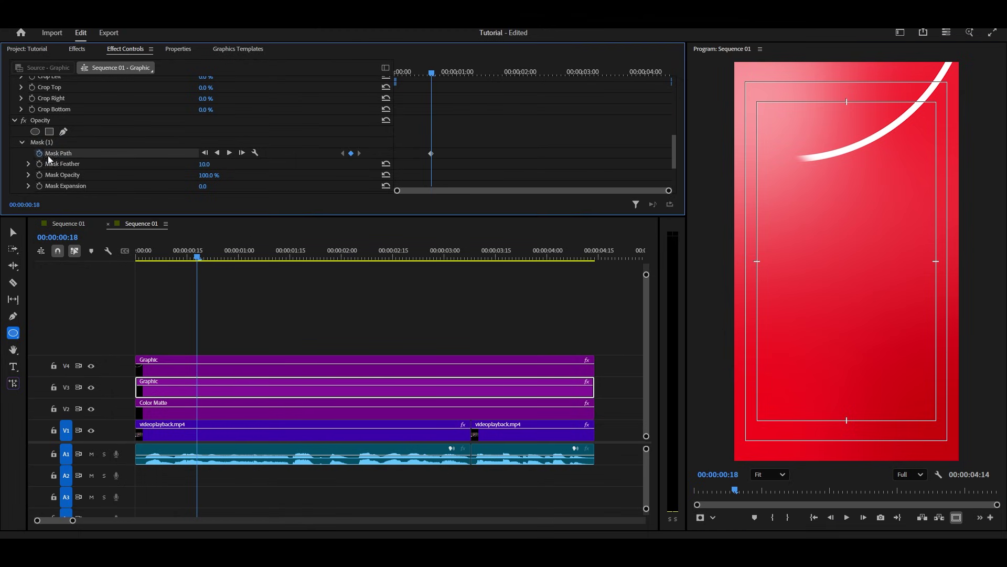
- Stretch the V3 ring's mask across the whole lower arc to keyframe its reveal, and set the mask feather to 47
click(130, 145)
drag(736, 433, 855, 328)
click(398, 73)
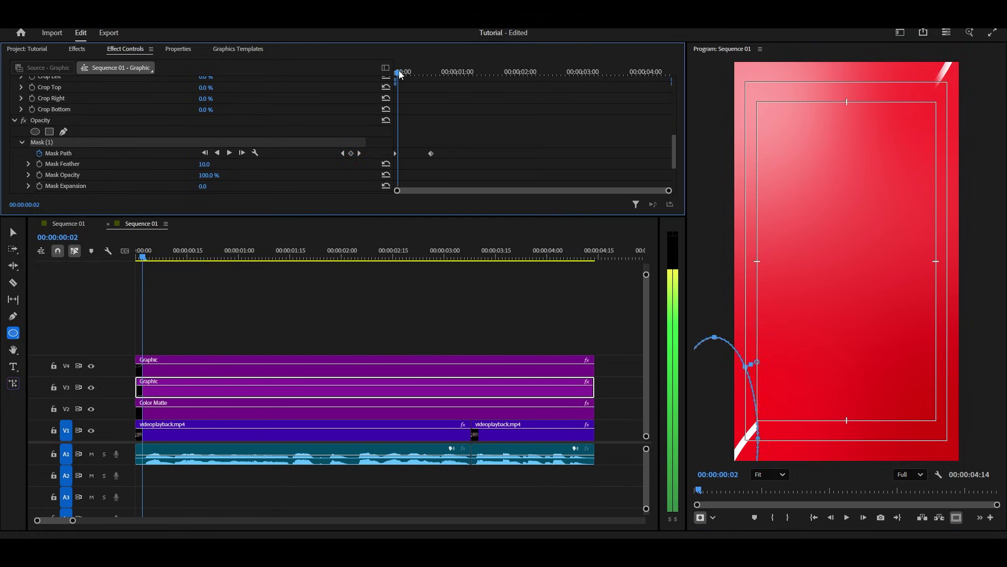
mouse_move(399, 73)
mouse_down()
mouse_move(436, 74)
mouse_move(417, 73)
mouse_up()
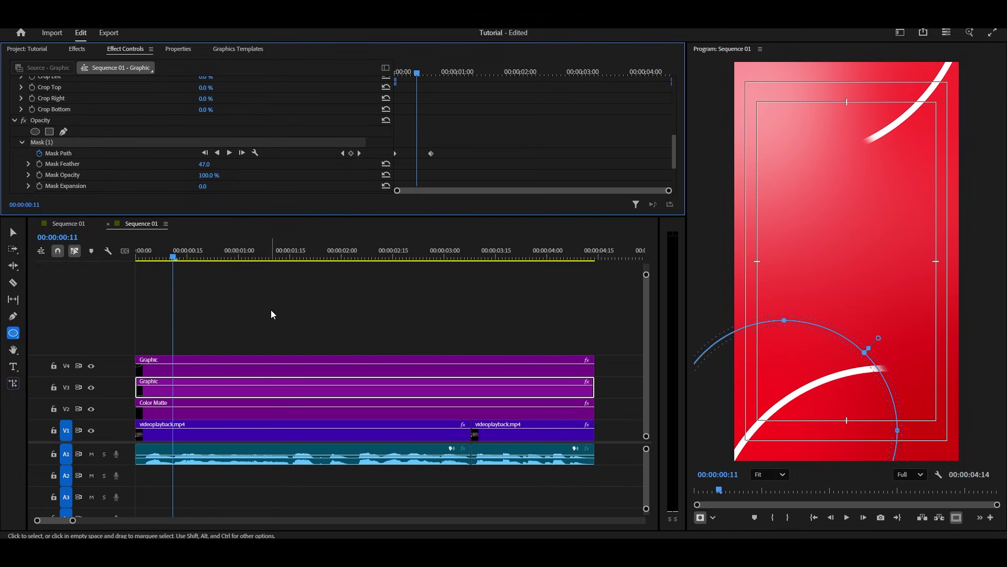
- Shift the V3 mask's ending Mask Path keyframe to 00:00:00:24
drag(173, 259, 218, 270)
click(432, 152)
click(395, 326)
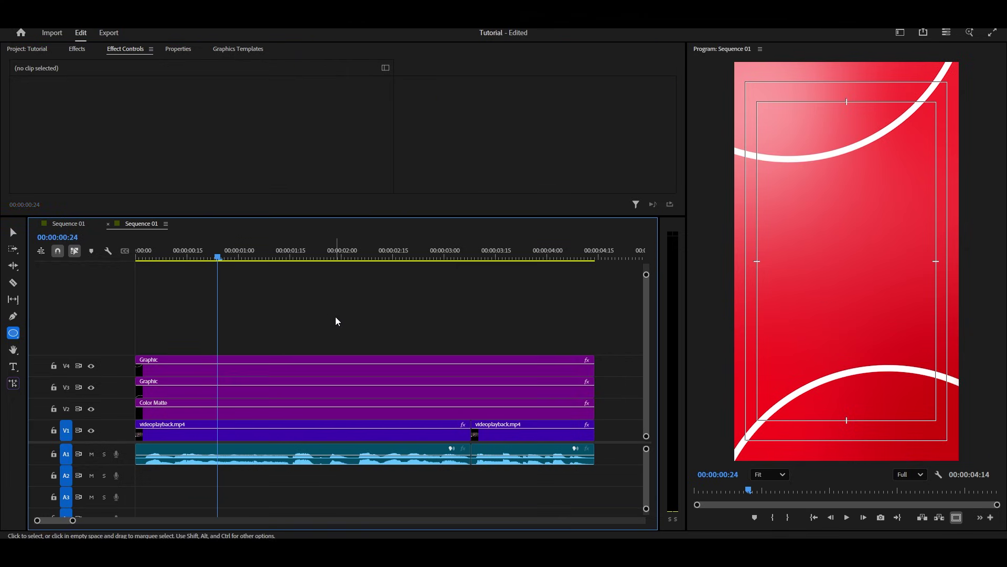
- Place the brain video on V5 from the sequence start and extend it to the end of the other layers
key(shift+1)
click(58, 223)
click(176, 290)
double_click(177, 290)
drag(177, 290, 177, 343)
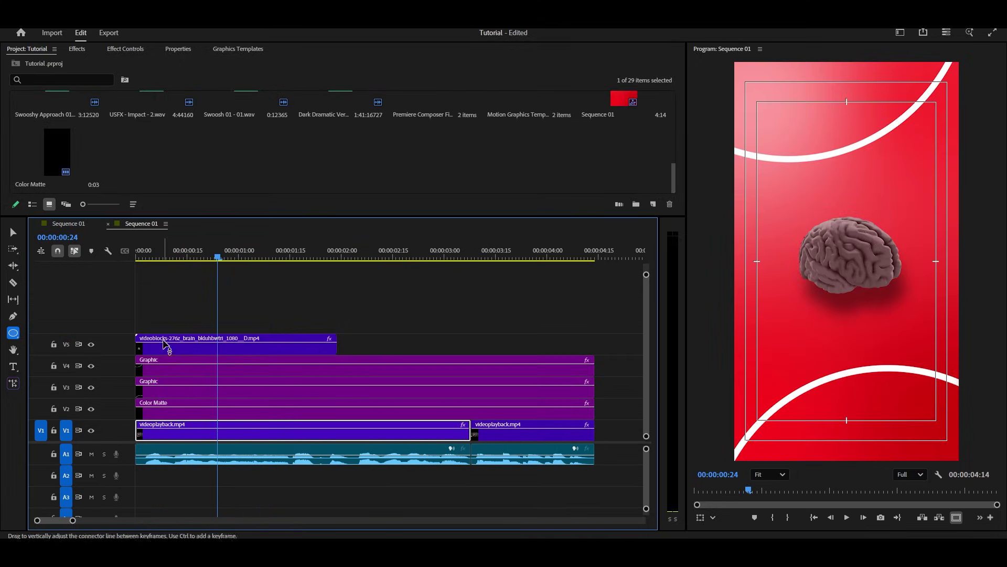
drag(337, 343, 594, 342)
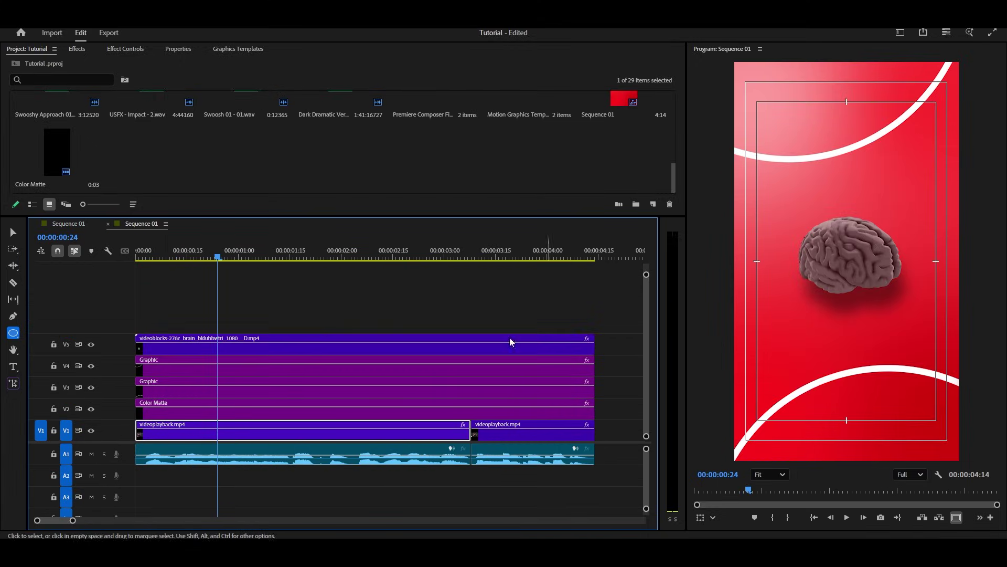
click(398, 344)
- Add the text "stuck" across the brain as a new graphic on V6
click(13, 366)
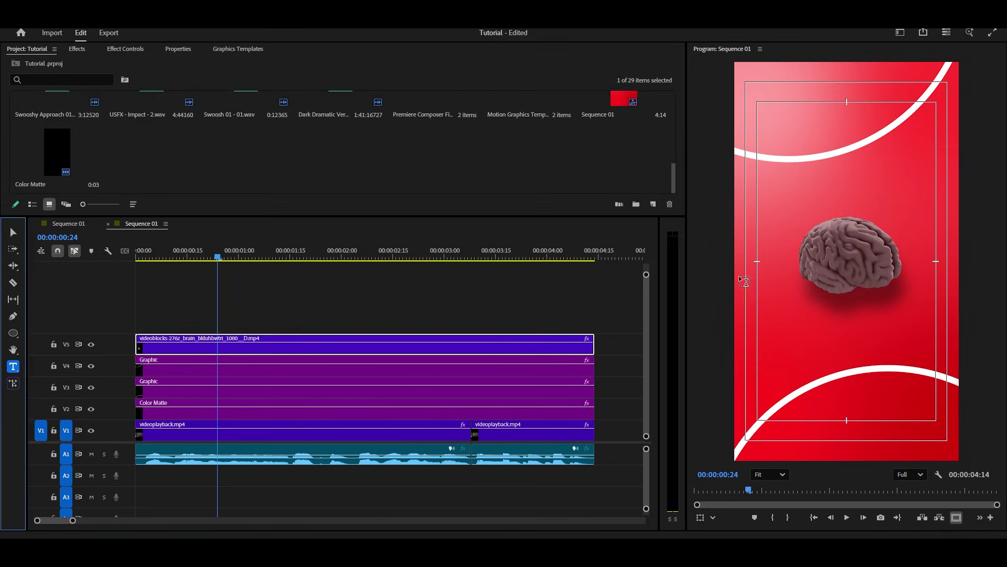
click(782, 257)
text(stuck)
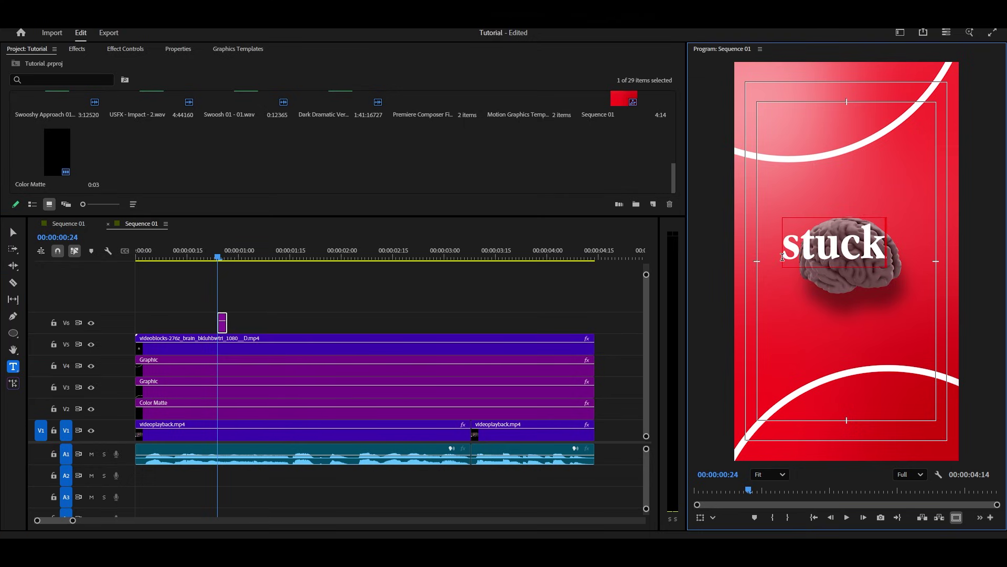
key(Escape)
- Set the "stuck" text's font to Poppins Bold Italic and extend its clip over the sequence's full length
click(178, 49)
click(203, 156)
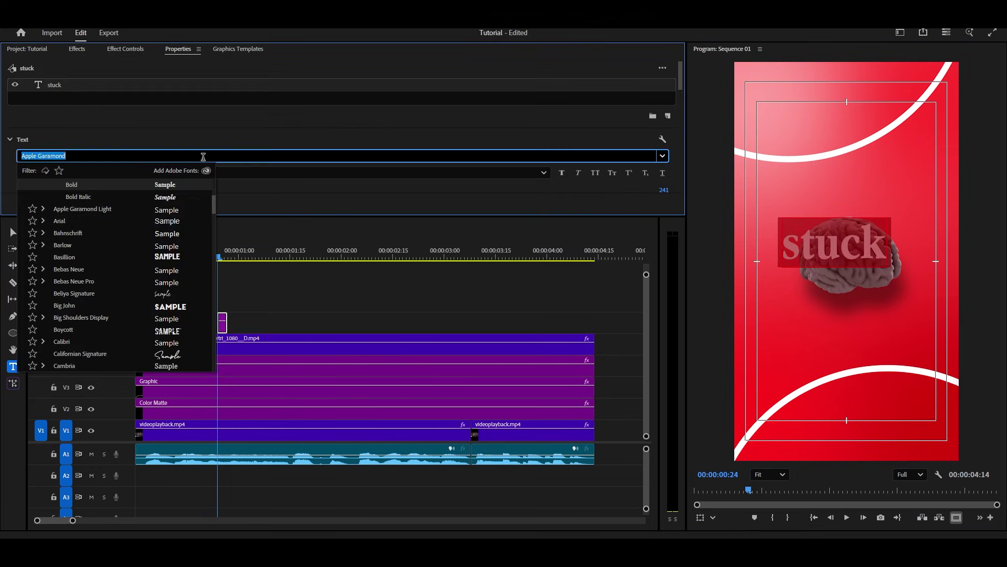
text(pop)
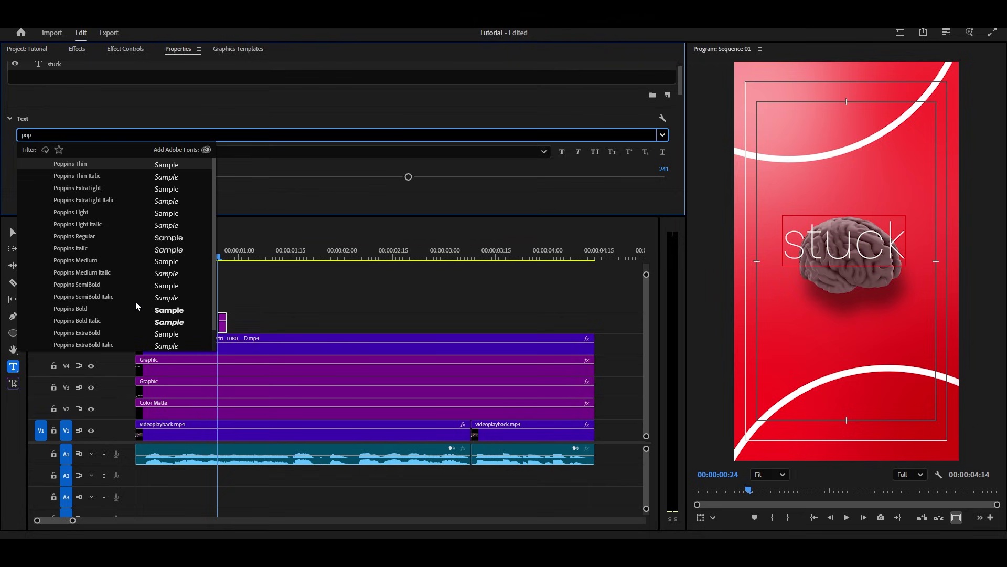
click(92, 322)
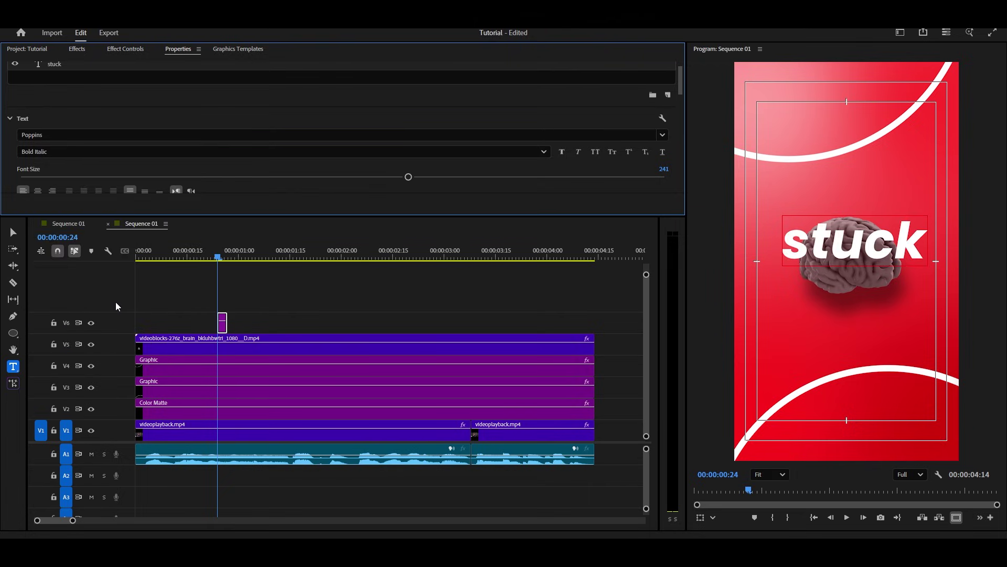
drag(221, 327, 138, 321)
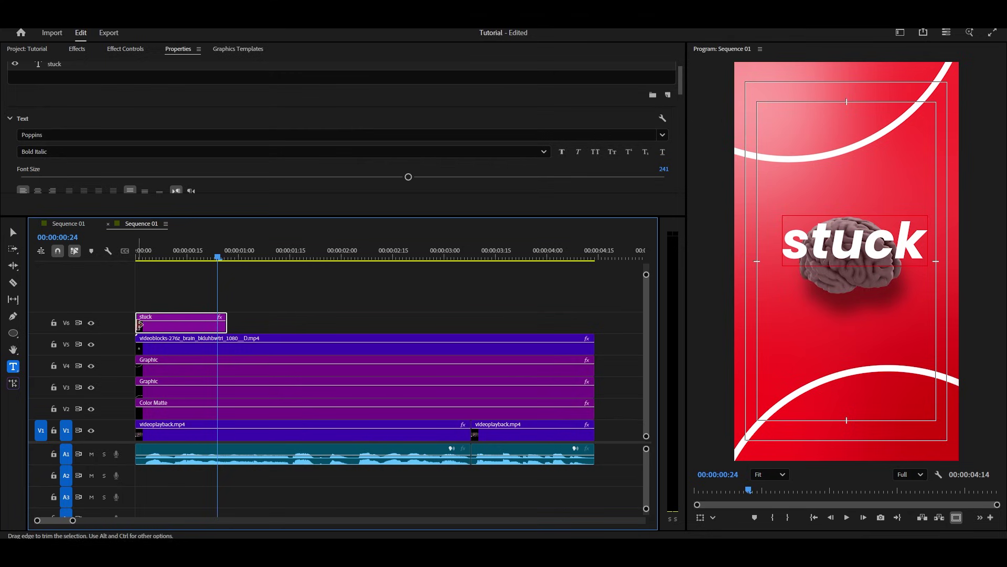
drag(227, 326, 594, 325)
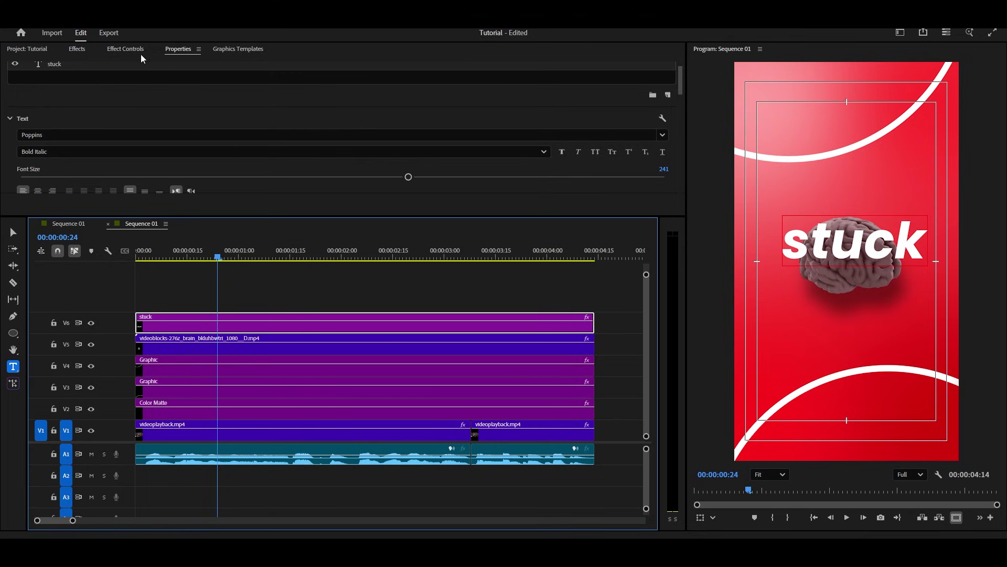
- Scale the "stuck" graphic to 119.4, rotate it to -6.3° and move it to 502.1, 1043.4 using Vector Motion
click(128, 50)
click(100, 94)
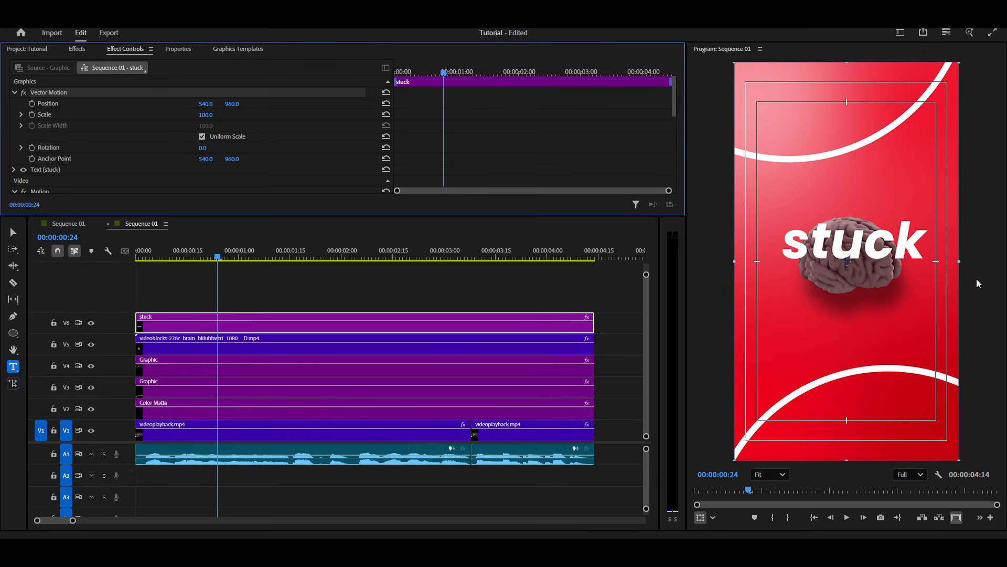
mouse_move(964, 262)
mouse_down()
mouse_move(969, 251)
mouse_move(929, 275)
mouse_move(972, 264)
mouse_up()
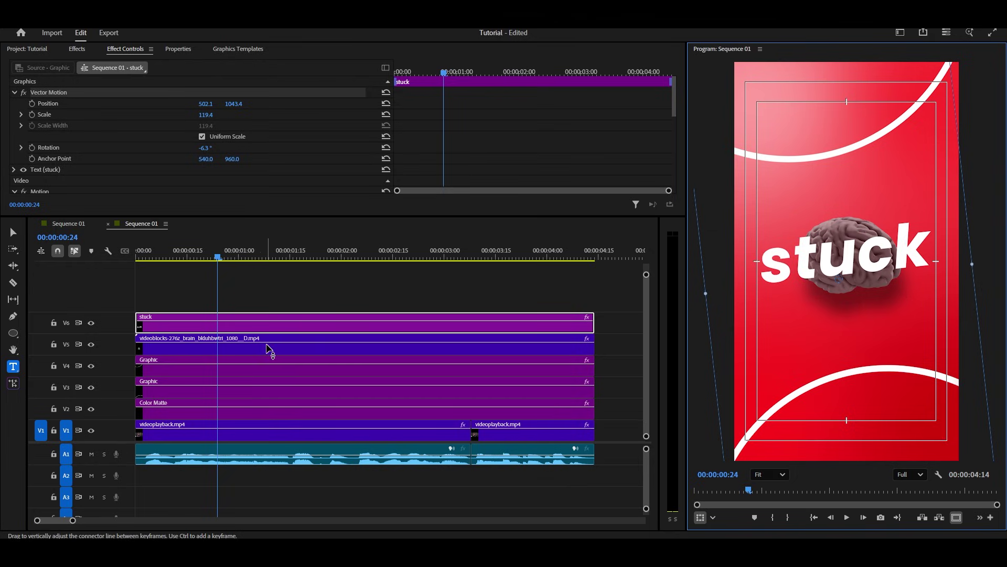
- Restack the layers with the brain video on V6, one "stuck" clip below it on V5 and a copy above on V7
drag(257, 344, 246, 304)
click(179, 283)
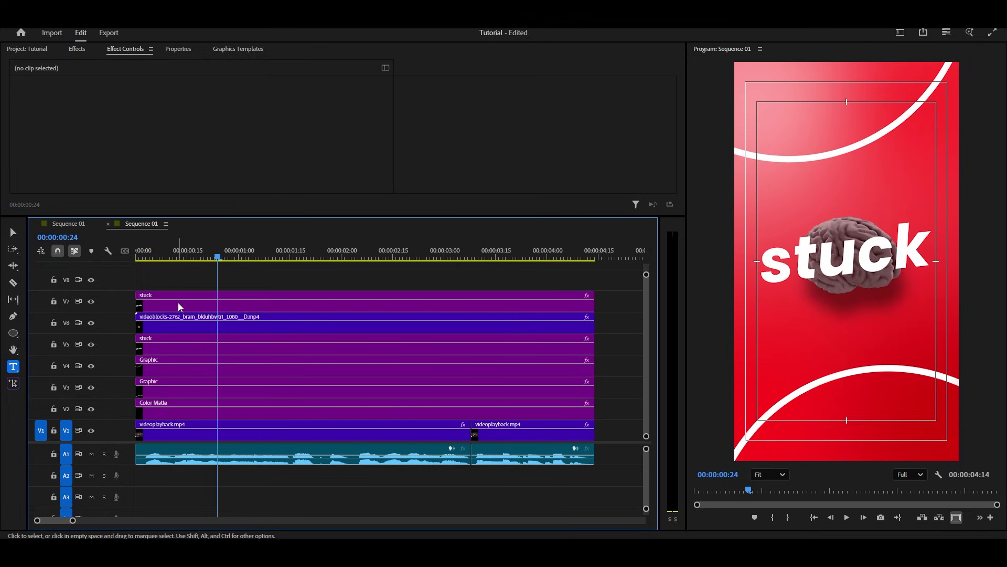
- Turn off the fill of the V7 "stuck" copy and give it a red FF3333 stroke
click(175, 304)
click(178, 49)
scroll(160, 151, down, 5)
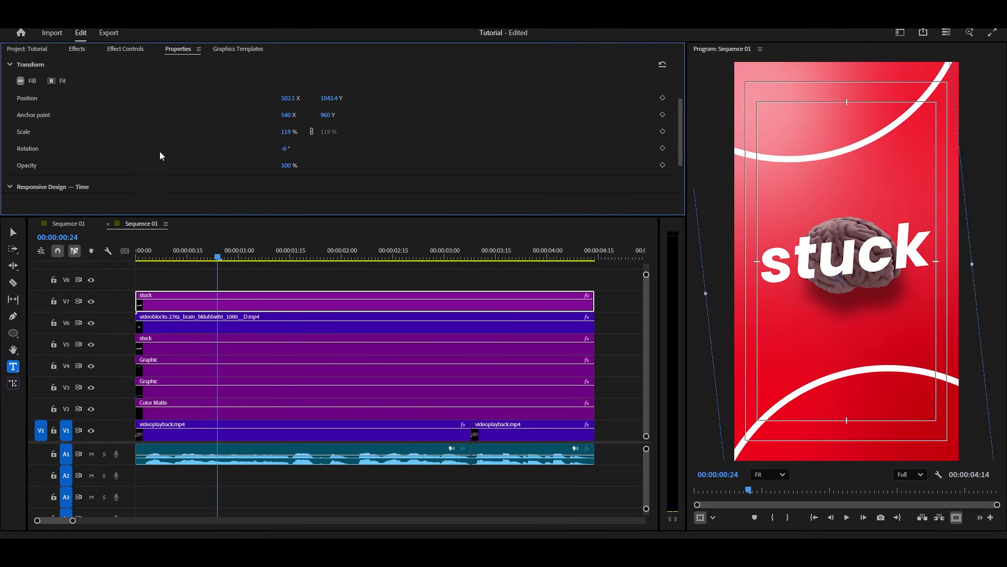
scroll(144, 162, up, 5)
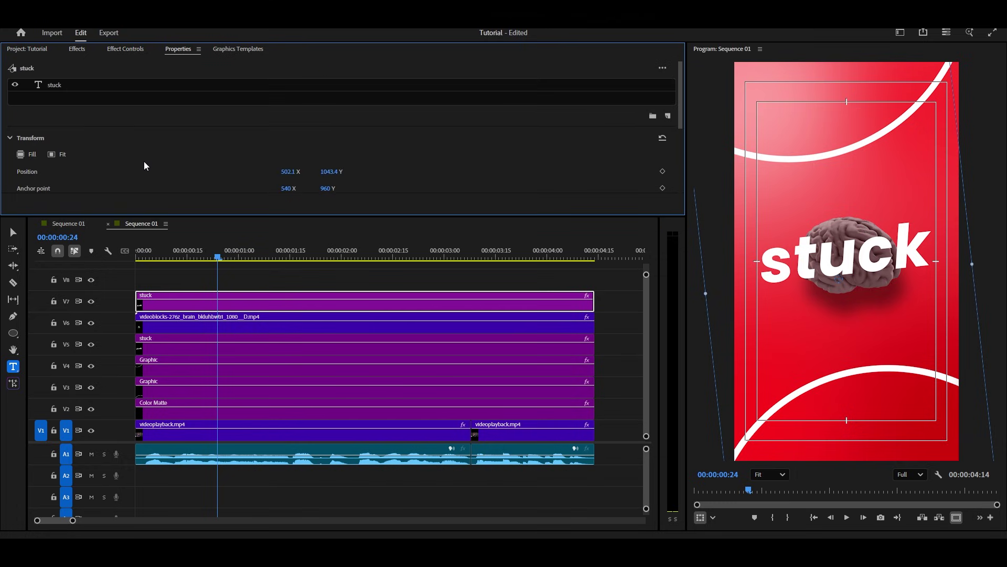
scroll(115, 146, down, 8)
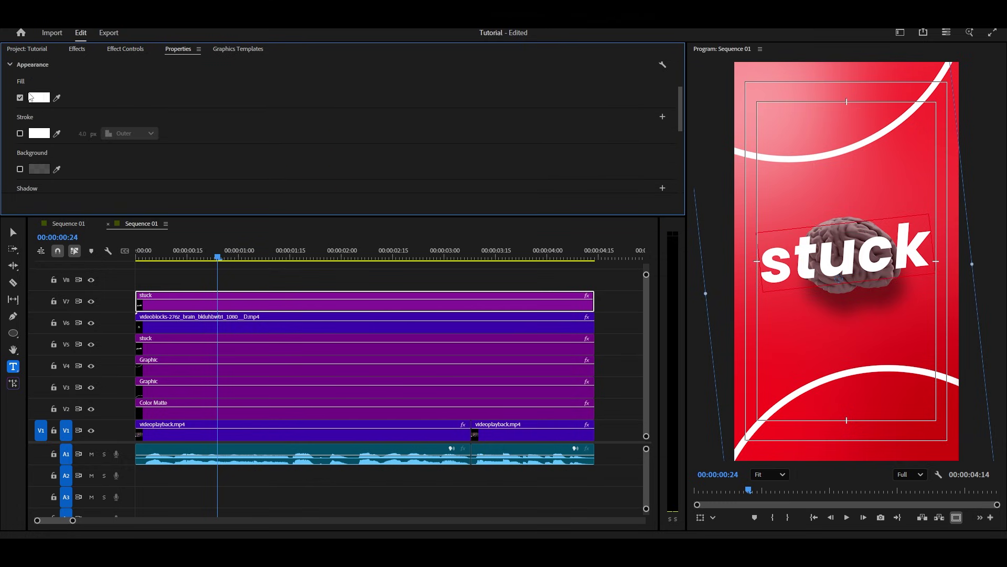
click(20, 133)
click(39, 134)
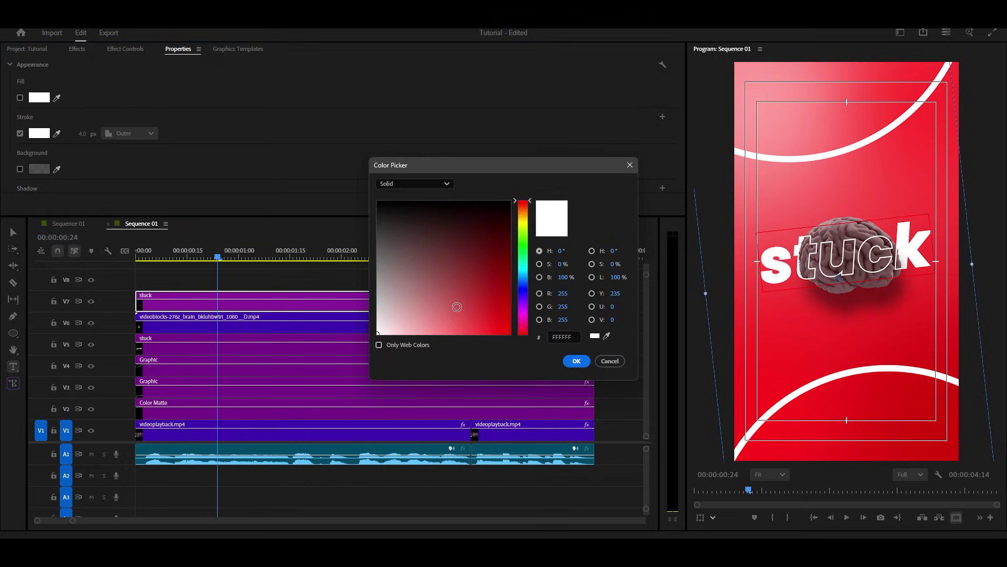
click(484, 319)
drag(486, 325, 483, 341)
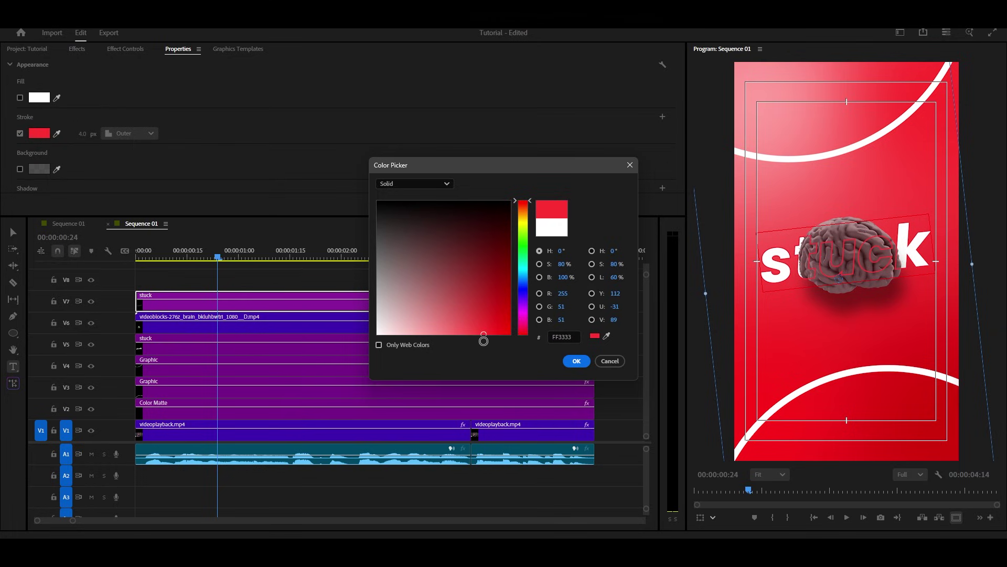
click(575, 361)
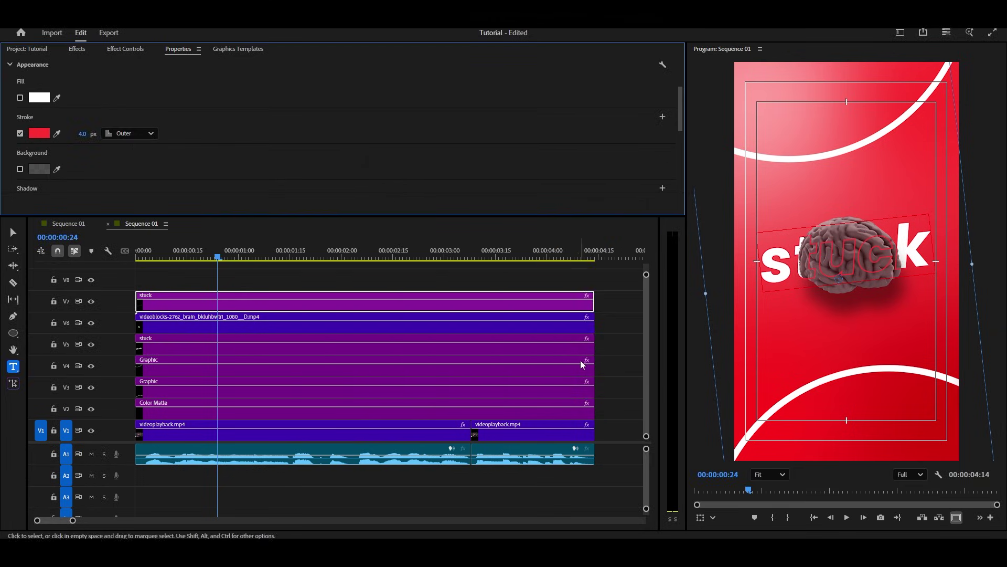
click(268, 278)
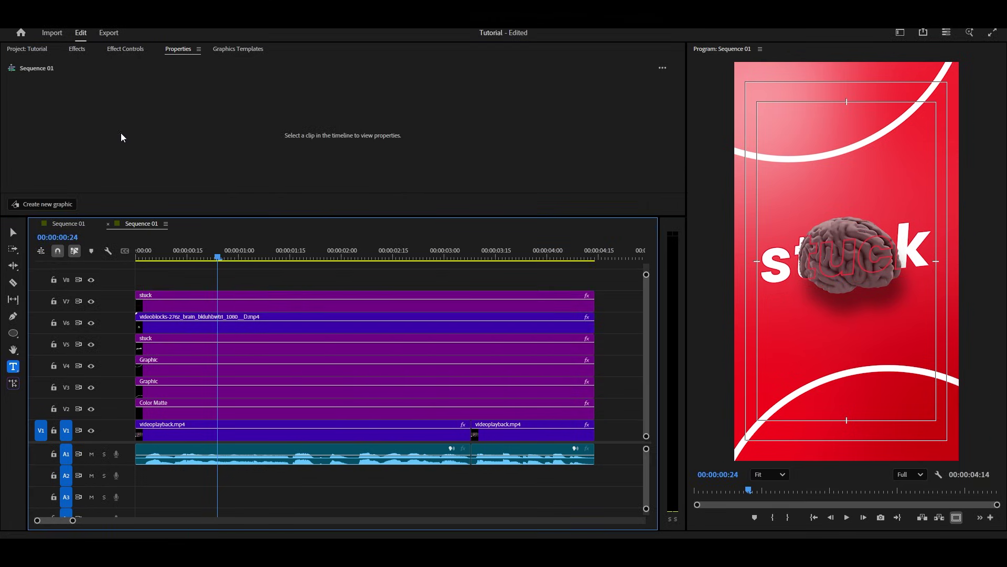
- Find the Drop Shadow effect and apply it to the V3 ring graphic
double_click(59, 62)
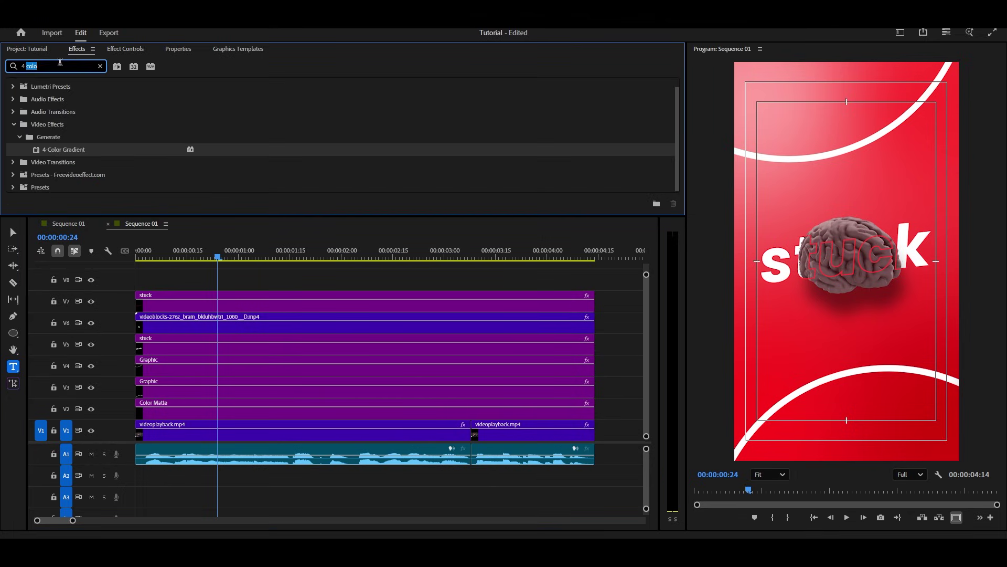
text(drop)
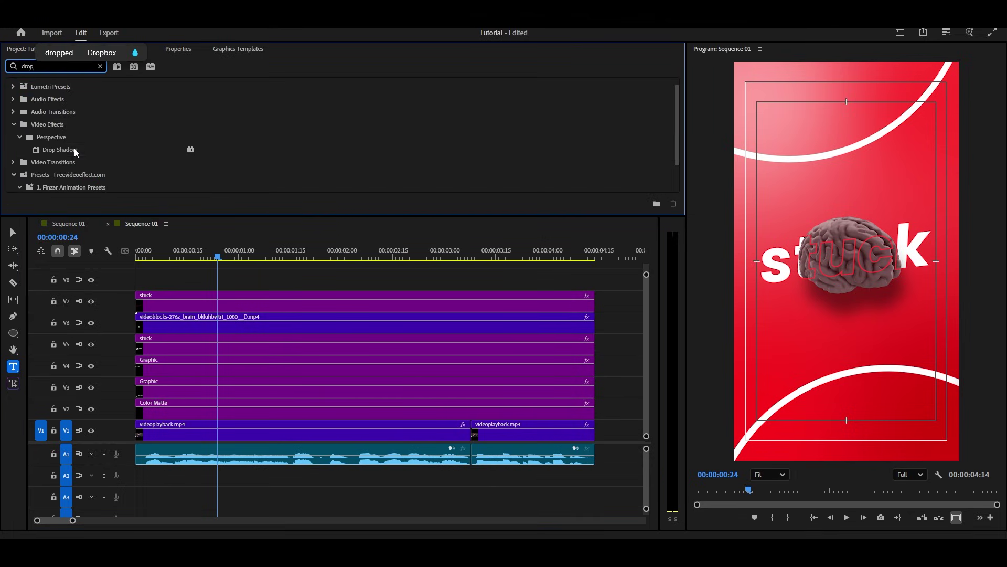
drag(74, 148, 203, 395)
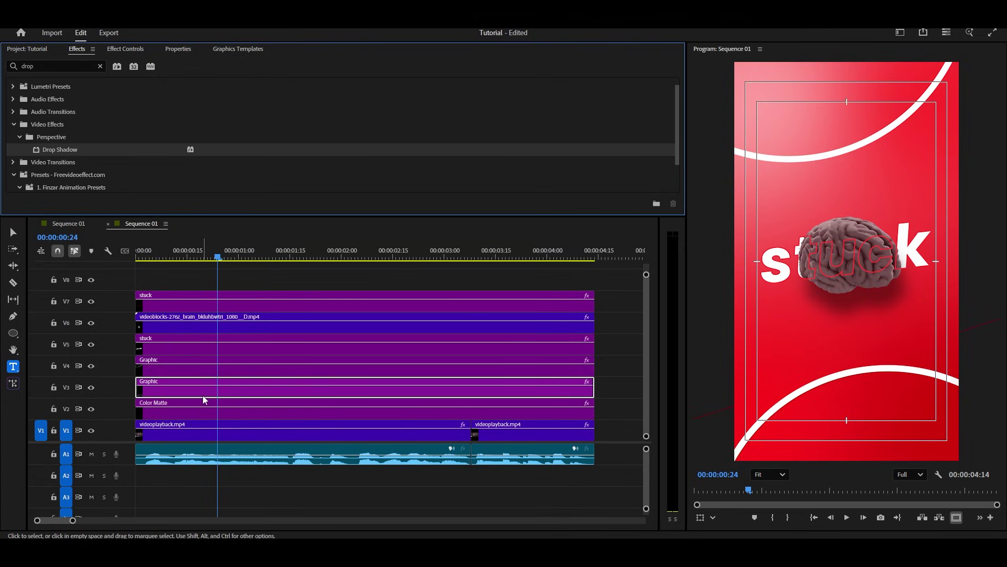
- Set the V3 ring's drop shadow to 100% opacity, 141° direction, 31 distance and 102 softness
click(139, 50)
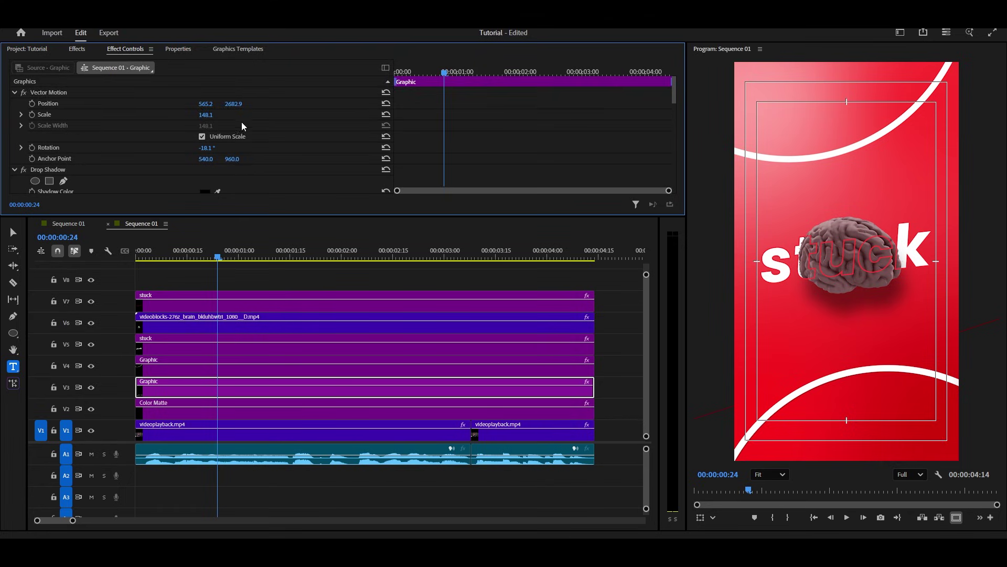
scroll(248, 125, down, 4)
drag(202, 130, 209, 130)
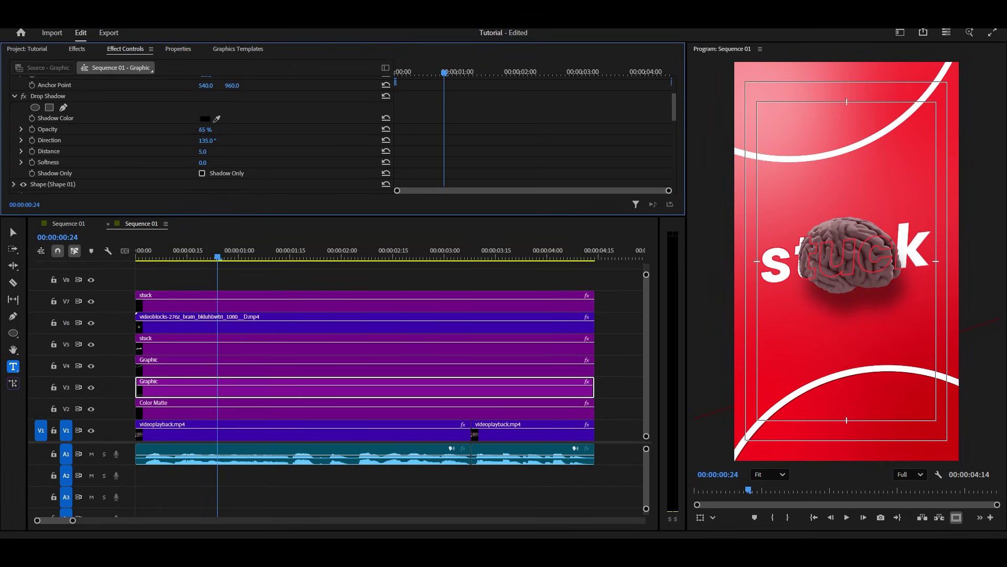
mouse_move(204, 155)
mouse_down()
mouse_move(223, 155)
mouse_move(212, 141)
mouse_move(221, 142)
mouse_move(210, 155)
mouse_up()
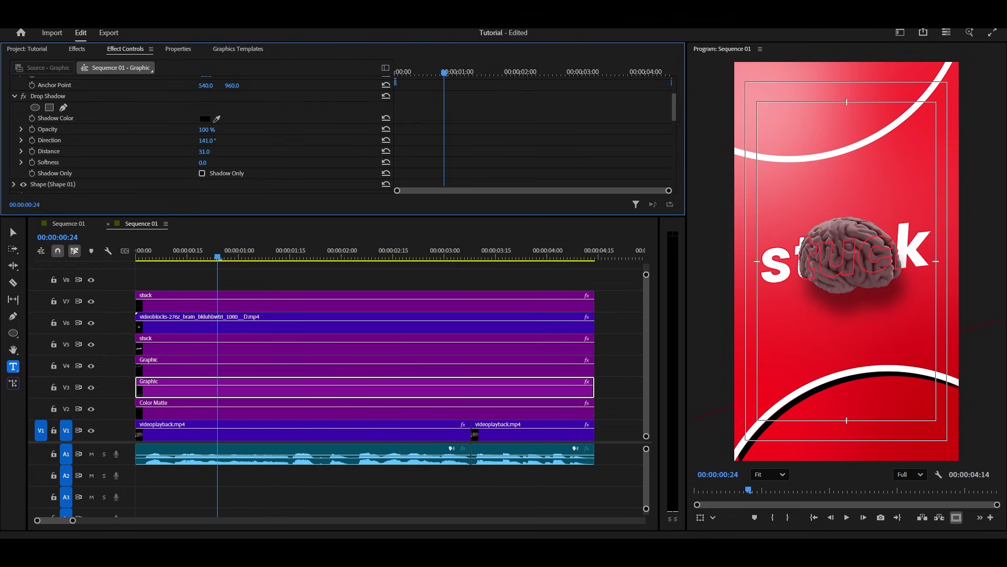
drag(204, 163, 218, 163)
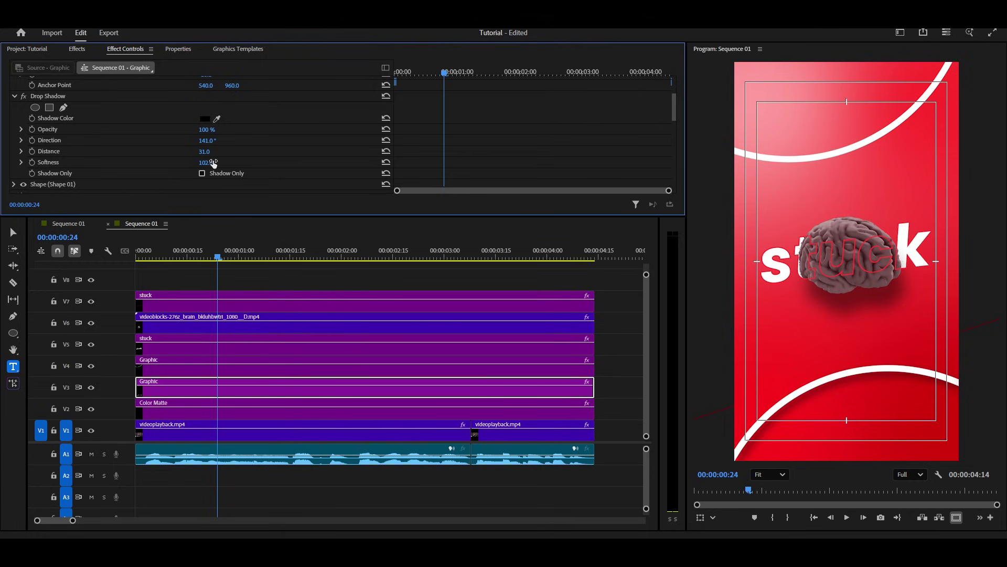
- Set the V3 ring's blend mode to Soft Light
scroll(408, 169, down, 8)
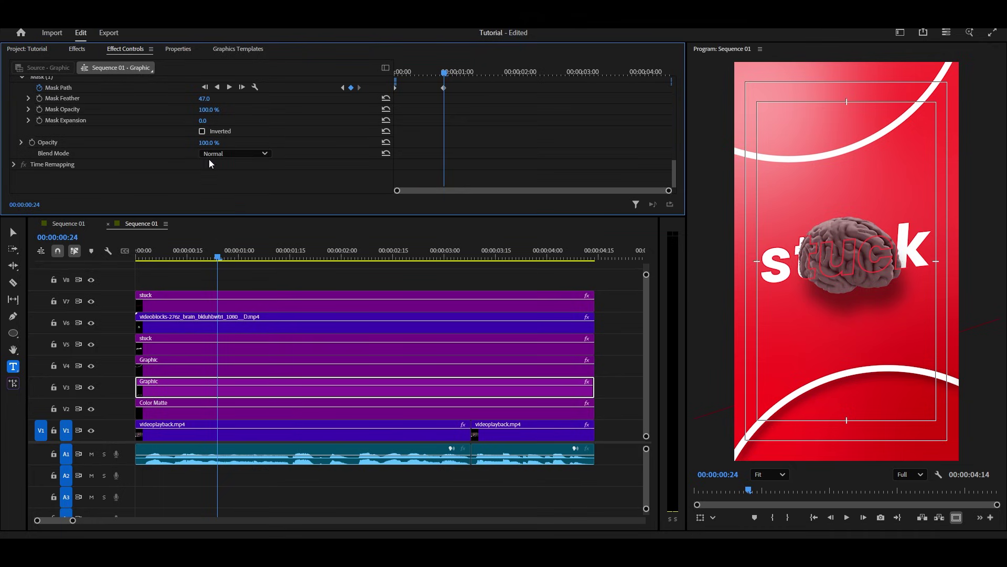
click(250, 156)
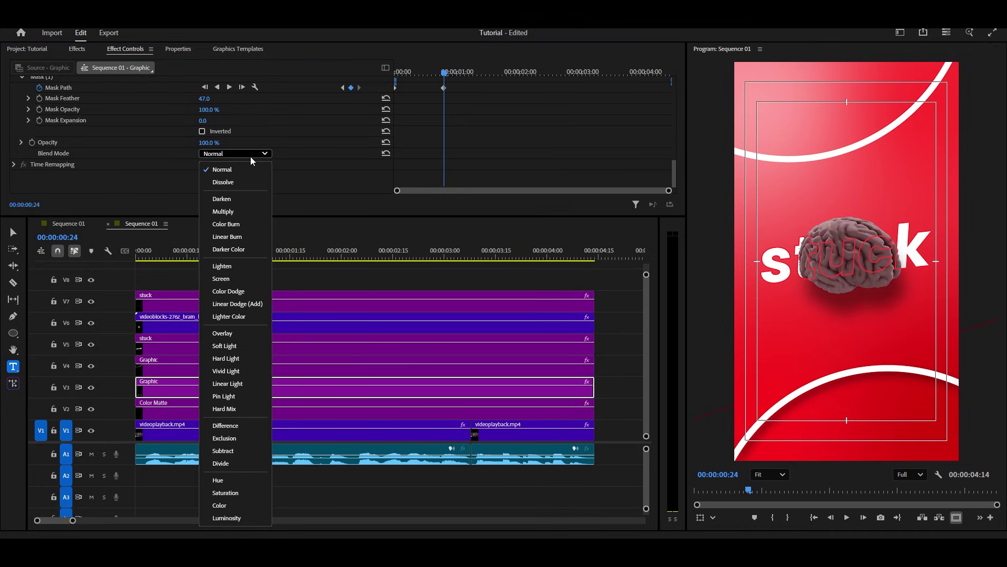
click(238, 348)
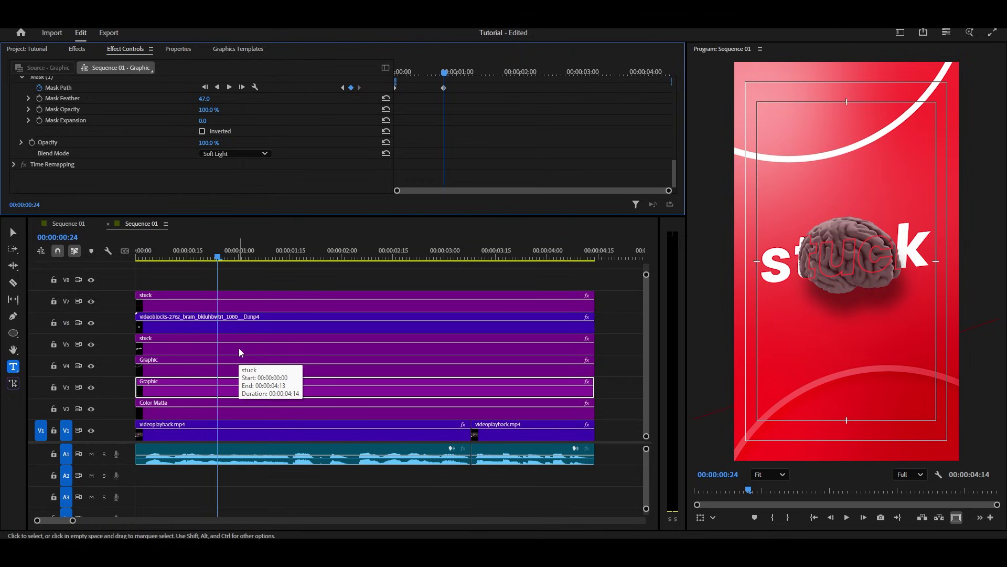
- Copy the Drop Shadow effect from the V3 ring onto the V4 ring graphic
scroll(318, 153, up, 5)
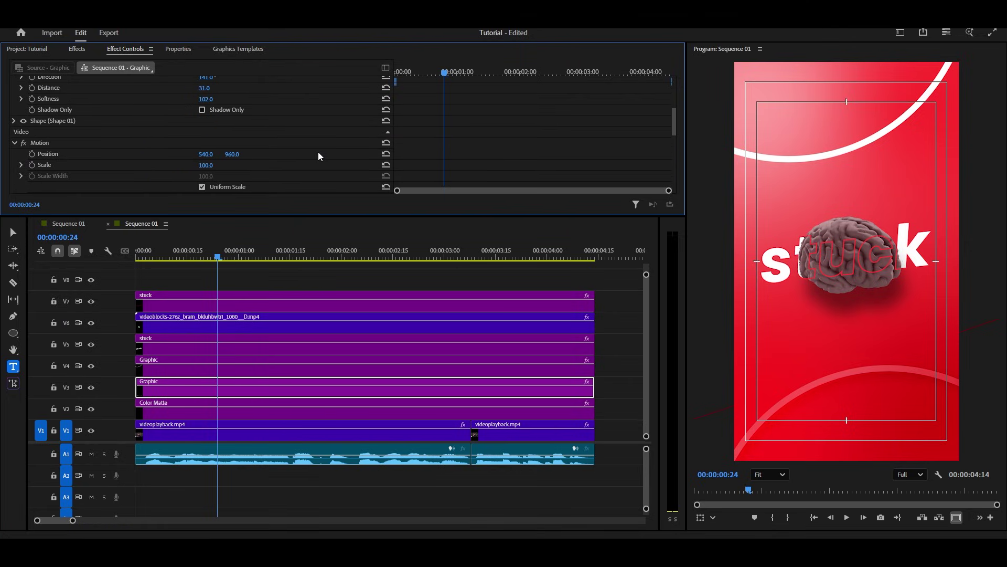
scroll(318, 156, up, 2)
scroll(318, 156, up, 3)
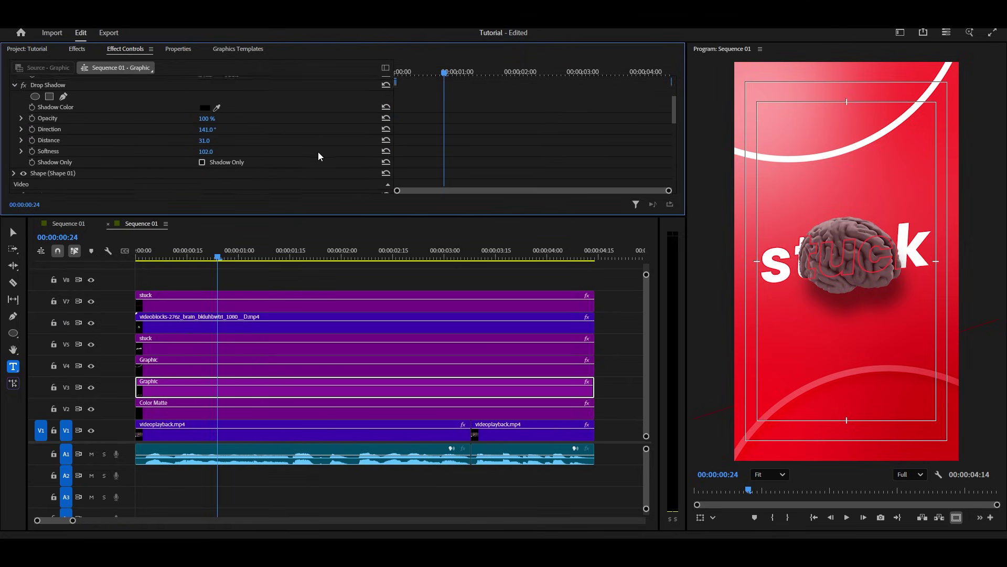
click(201, 370)
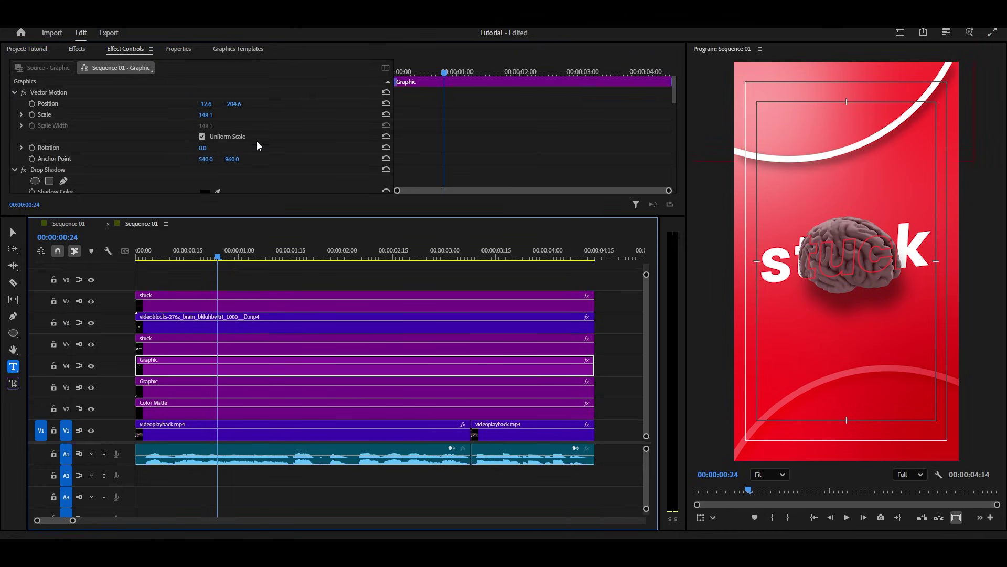
- Adjust the V4 ring's drop shadow and set the ring's blend mode to Soft Light
scroll(256, 142, down, 3)
drag(204, 151, 155, 151)
scroll(396, 137, down, 5)
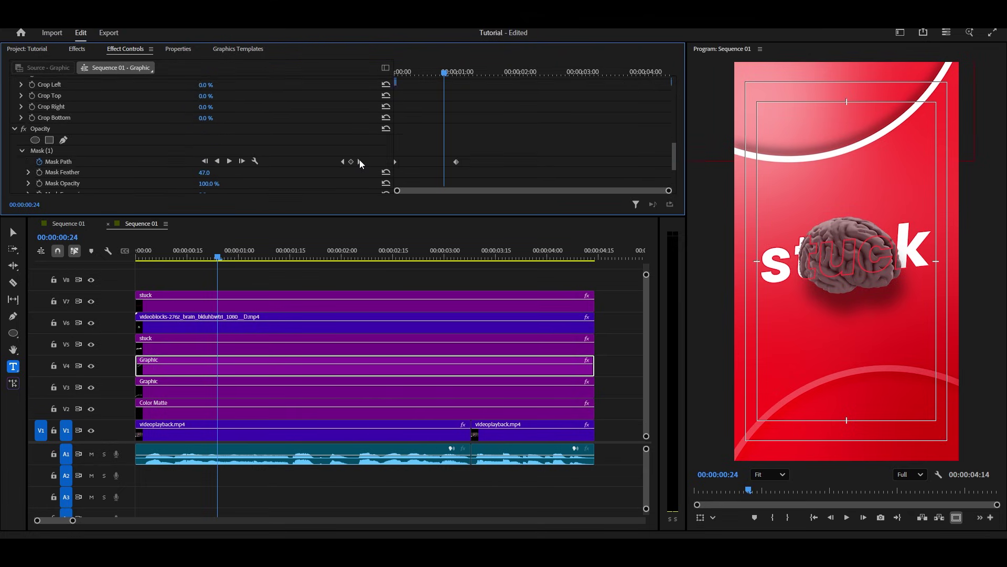
click(251, 153)
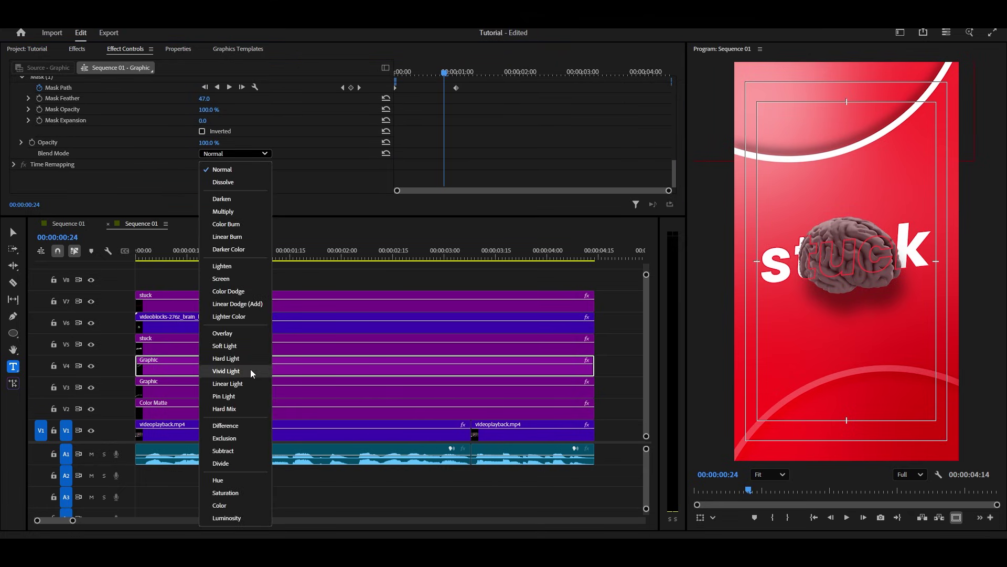
click(234, 346)
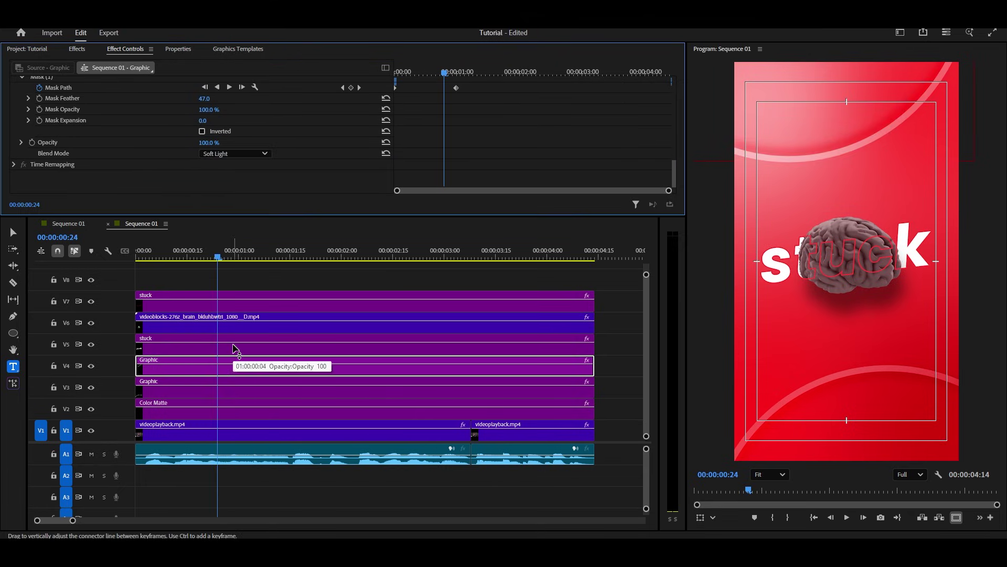
- Apply the Drop Shadow effect to the V5 "stuck" text with 80% opacity and 109 softness
click(77, 49)
drag(59, 151, 226, 345)
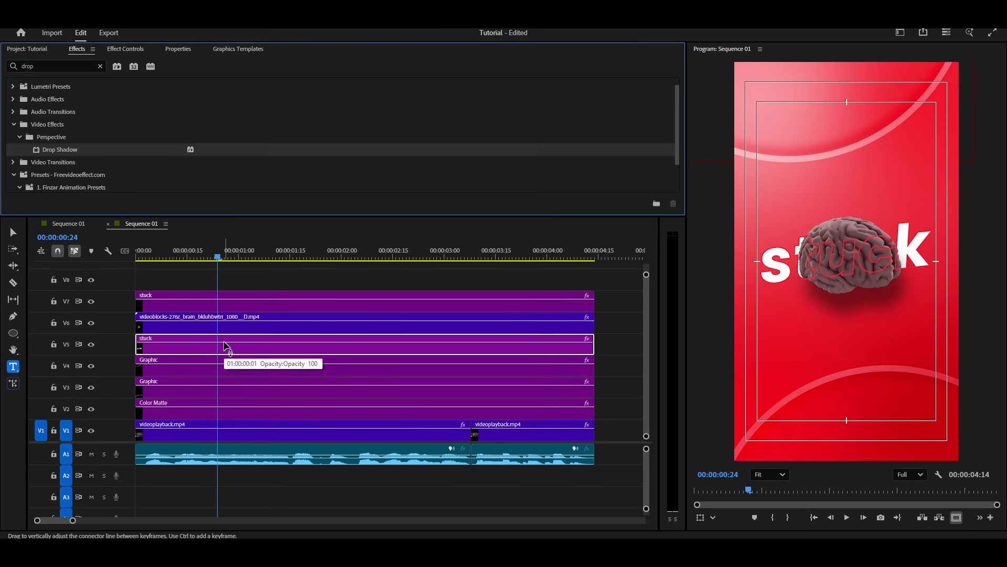
click(125, 49)
scroll(318, 175, down, 3)
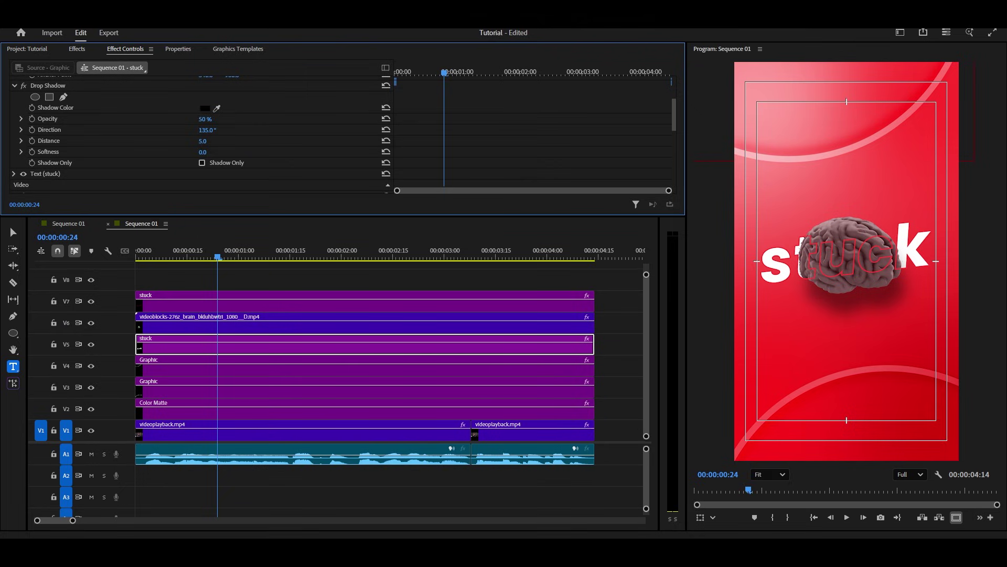
drag(204, 152, 241, 152)
- Copy the drop shadow from the V5 text onto the V7 "stuck" text and set its opacity to 100%
click(125, 85)
click(193, 311)
scroll(240, 154, up, 1)
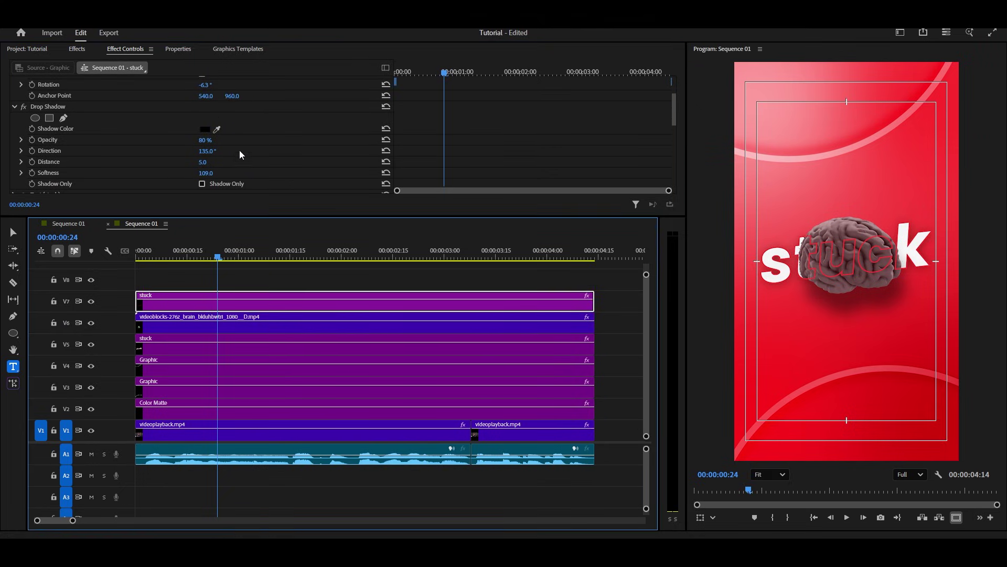
drag(205, 140, 207, 140)
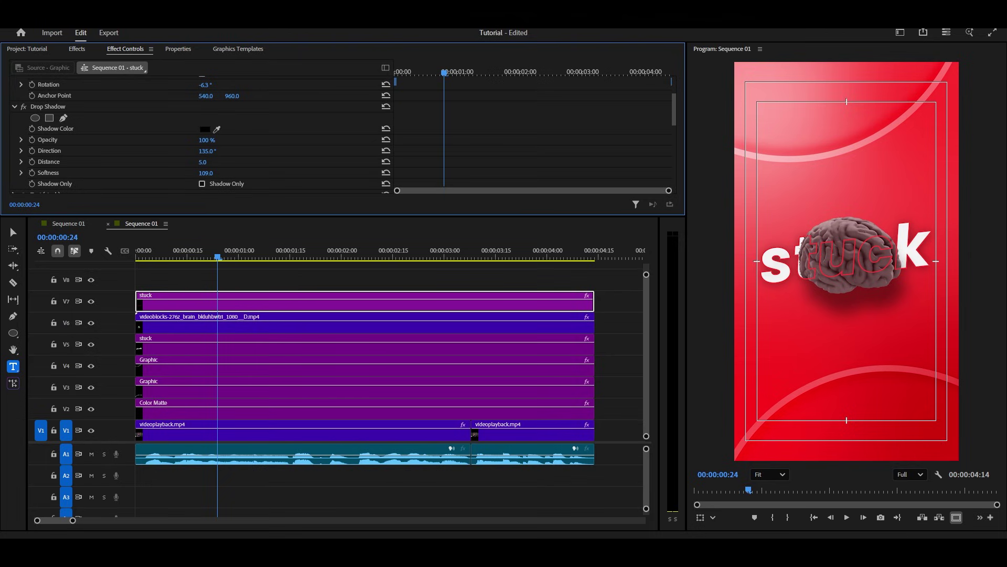
- Add an elliptical opacity mask to the V7 "stuck" text, fit it around the brain and set its feather to 80
click(244, 303)
scroll(277, 166, down, 5)
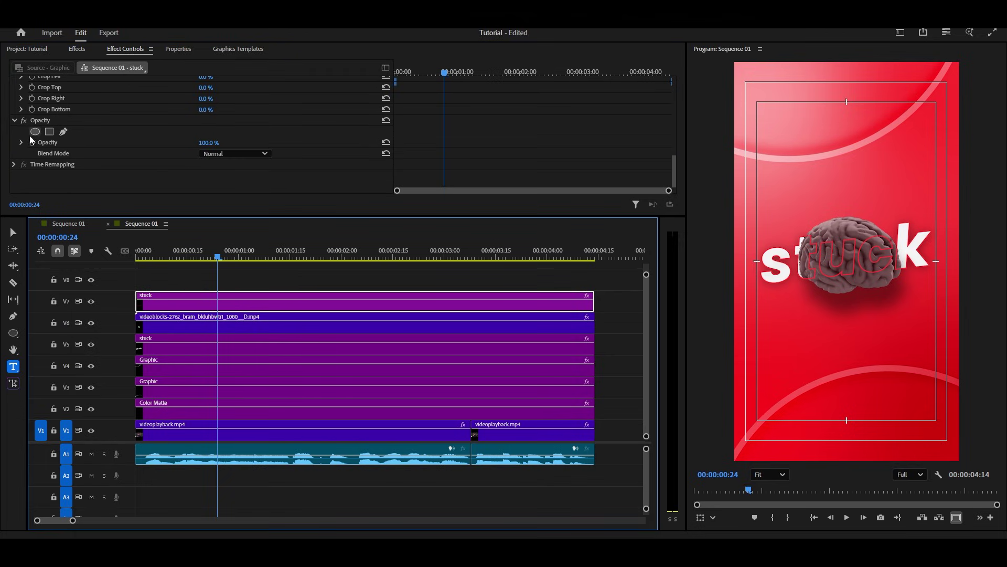
click(35, 131)
drag(819, 260, 796, 265)
drag(877, 264, 902, 260)
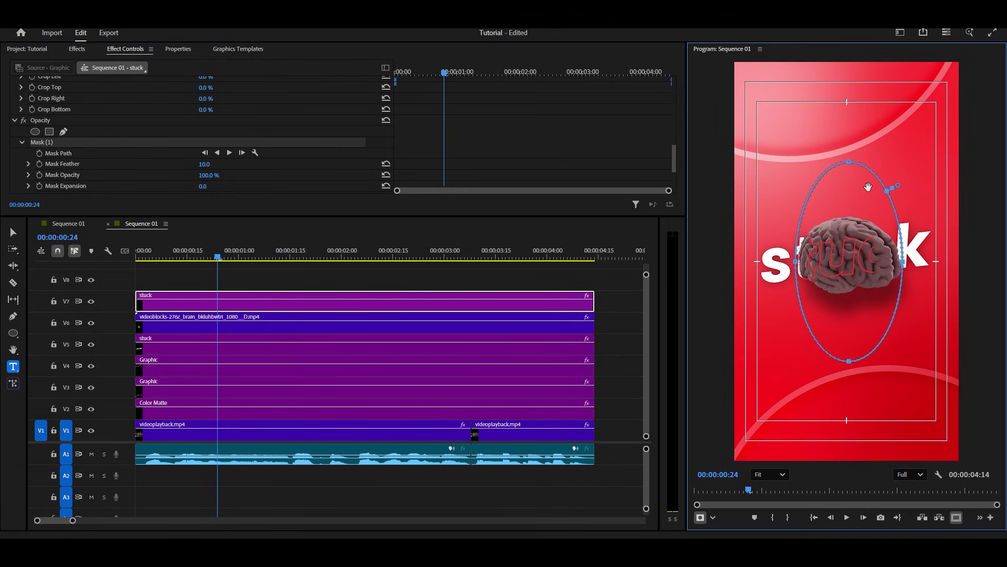
drag(851, 164, 846, 223)
drag(849, 360, 849, 296)
drag(205, 165, 231, 165)
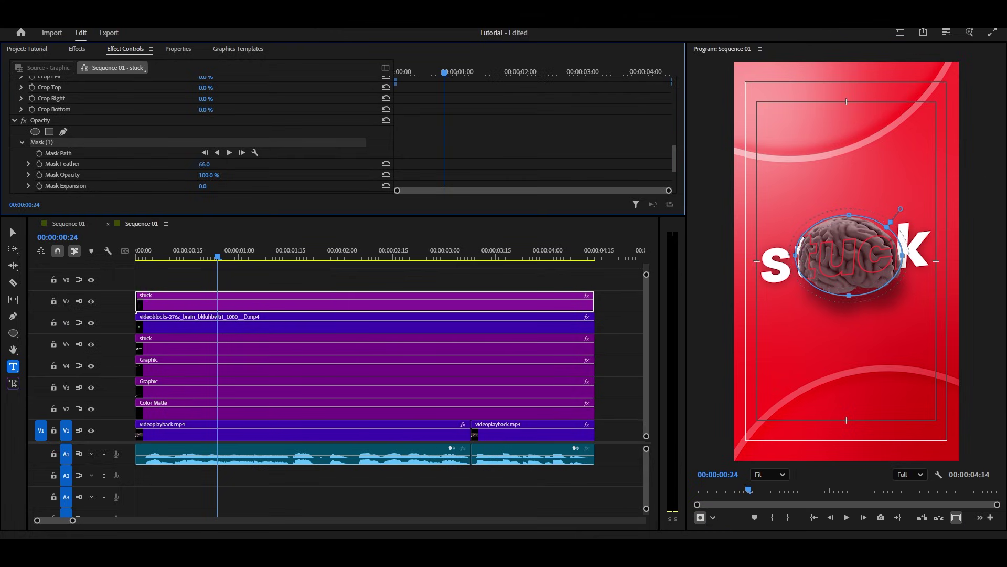
click(796, 257)
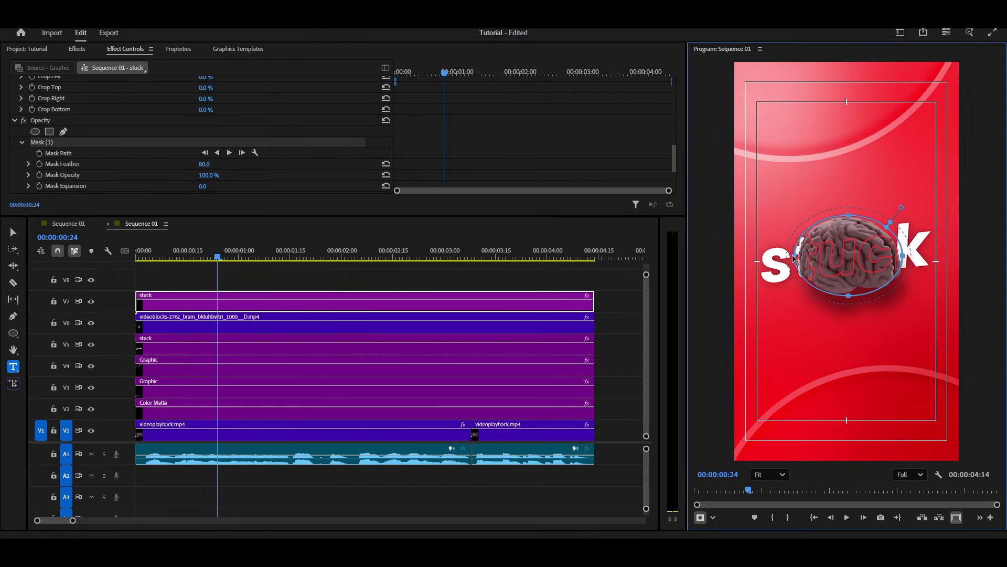
click(502, 275)
- Place the Texturelabs_Paper_348XL.jpg texture on V8 over the full length of the sequence
click(39, 49)
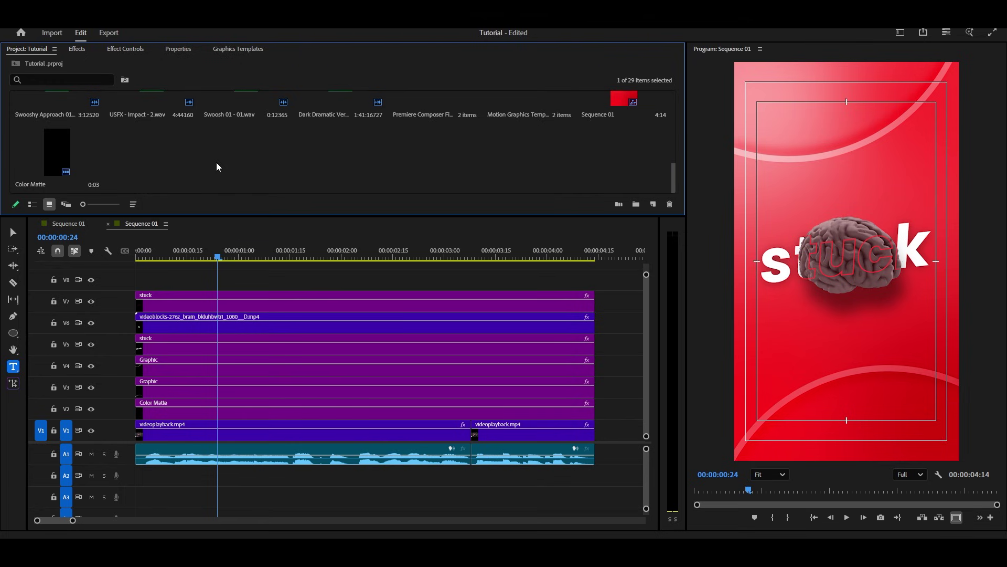
scroll(216, 166, up, 5)
drag(611, 127, 594, 269)
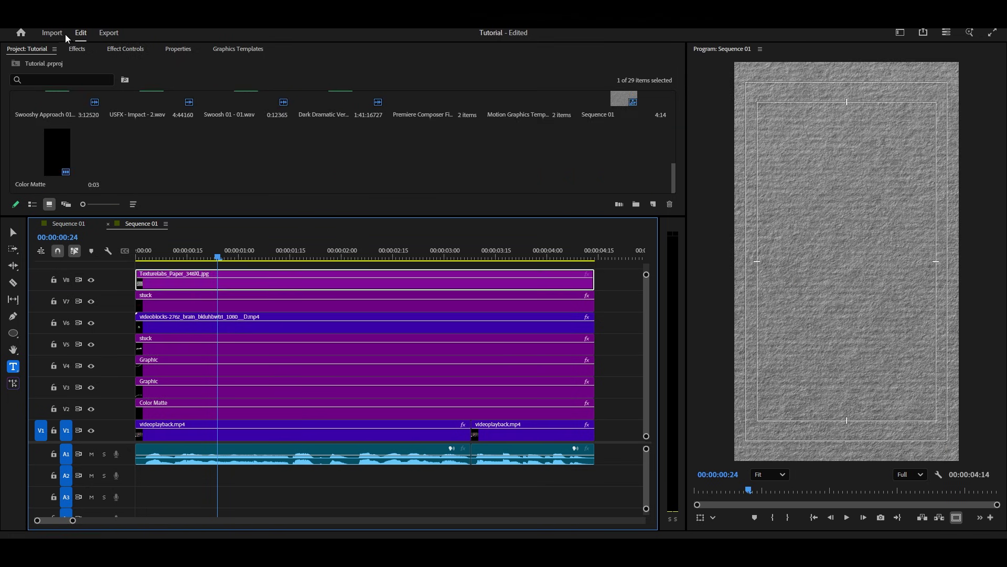
- Set the paper texture's blend mode to Overlay and its opacity to 21%
click(122, 51)
scroll(278, 134, down, 5)
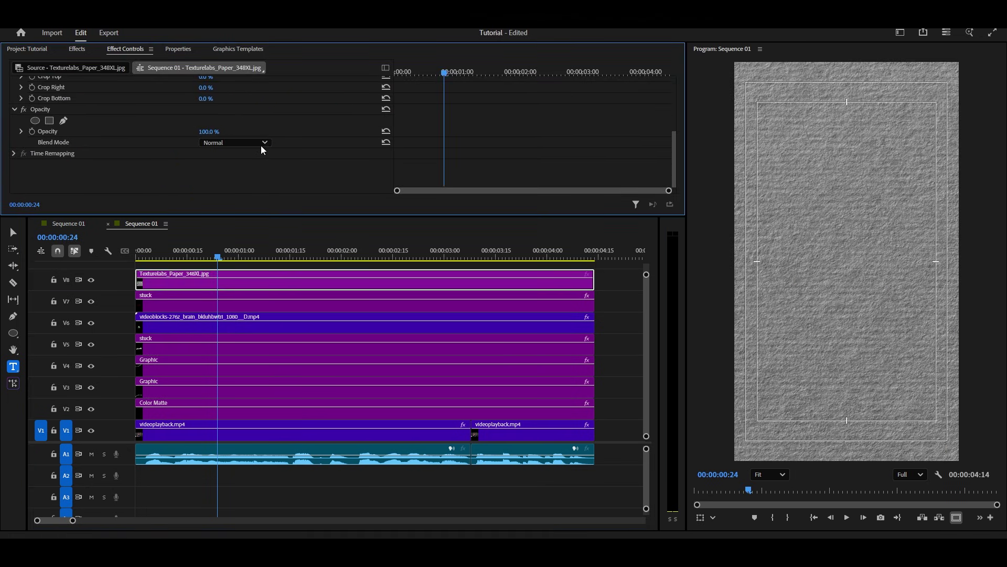
click(262, 144)
click(233, 326)
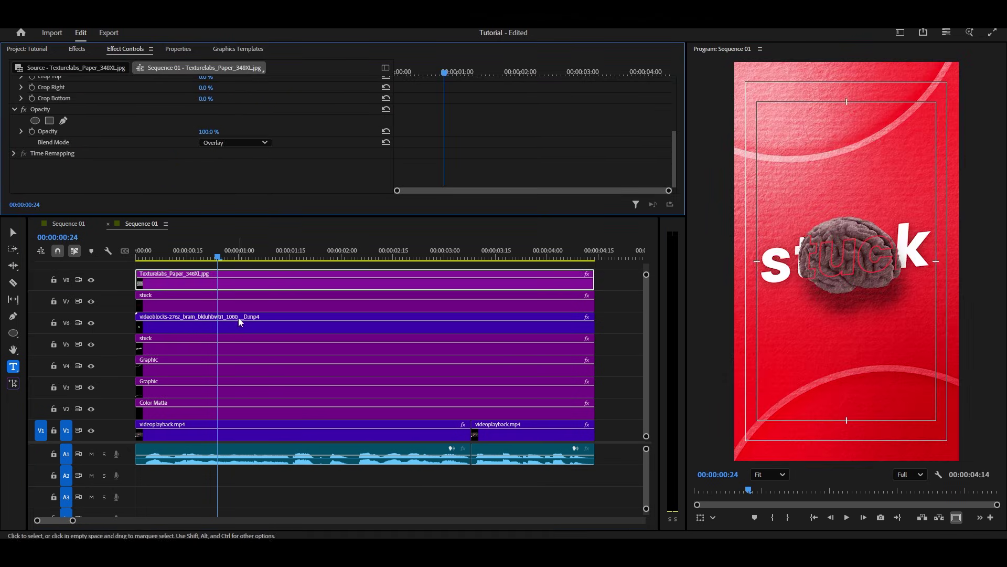
drag(207, 131, 170, 132)
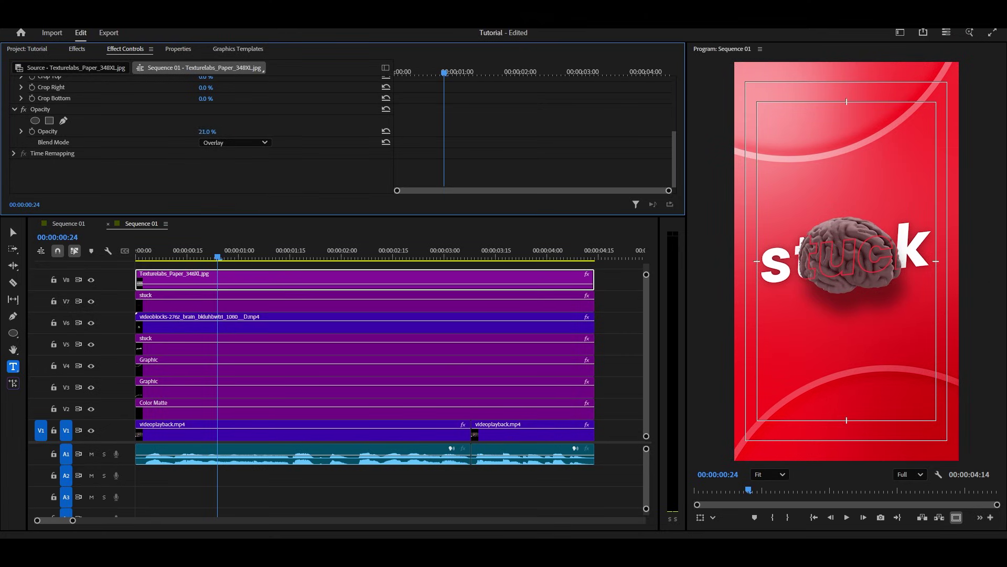
- Change the paper texture's blend mode to Soft Light and readjust its opacity
click(223, 142)
click(232, 335)
drag(207, 132, 212, 131)
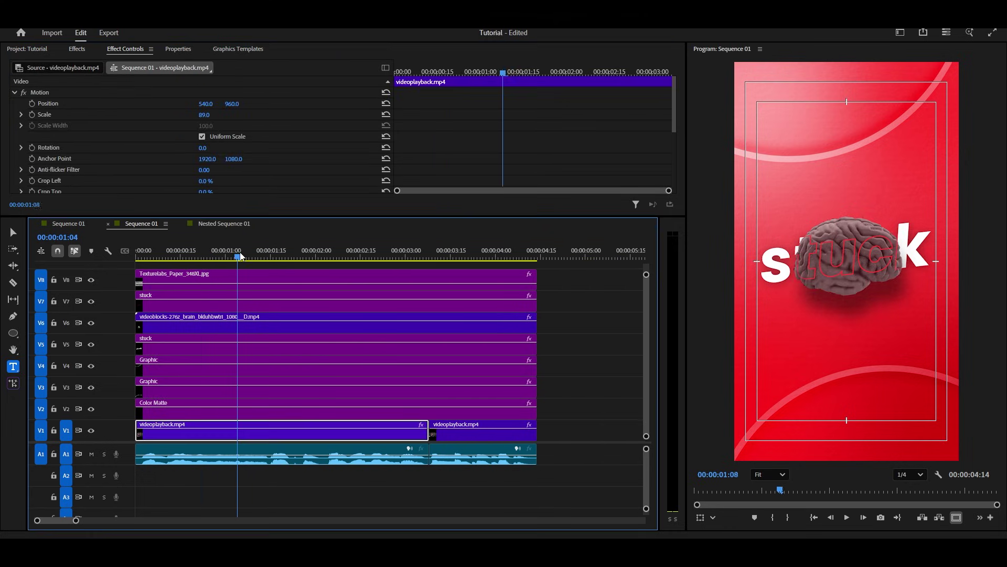
- Play through the sequence to find the cut point and split the V2 to V8 clips at about 00:00:02:03
drag(245, 257, 239, 258)
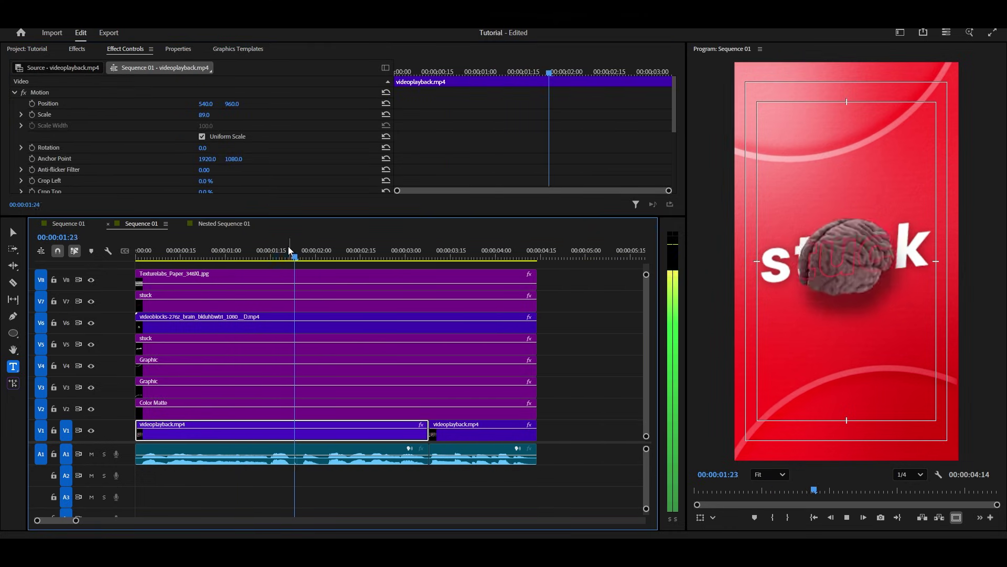
key(space)
drag(334, 252, 300, 263)
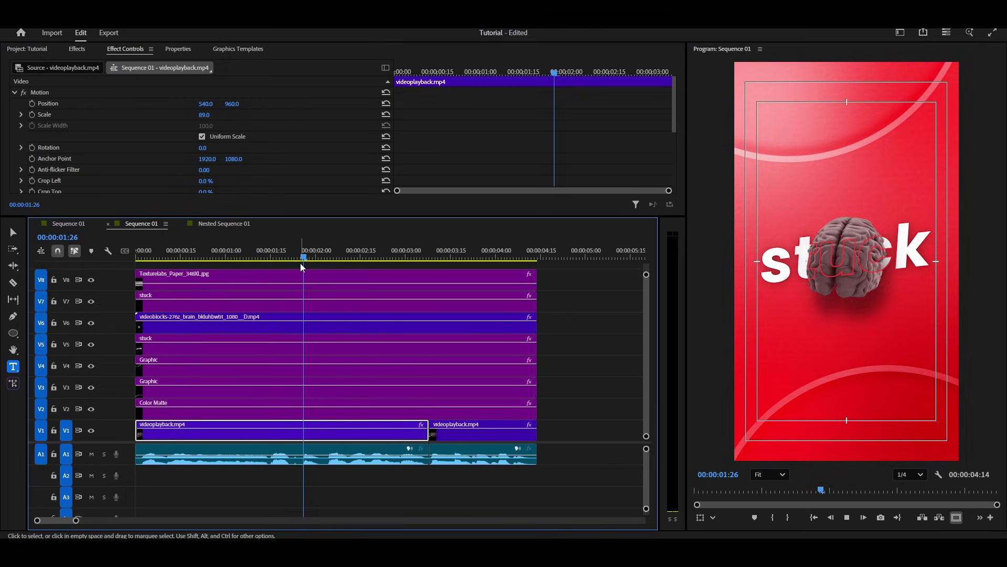
key(space)
key(space)
key(Left)
key(Left)
key(Left)
key(Left)
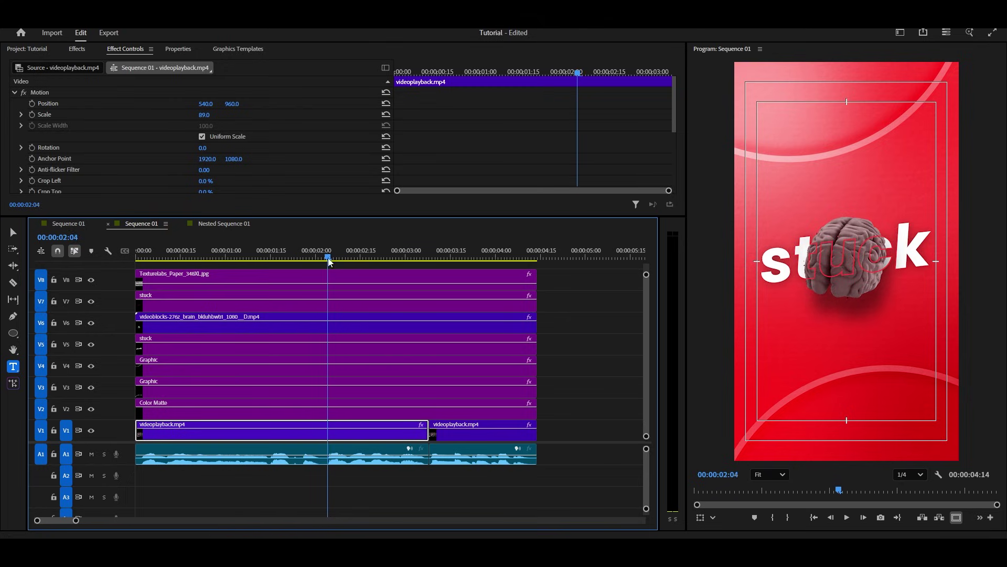
drag(559, 268, 460, 404)
key(ctrl+k)
- Split the V2 to V8 clips again at 00:00:03:08, in line with the cut in the V1 video
drag(369, 253, 430, 246)
drag(572, 278, 519, 415)
key(ctrl+k)
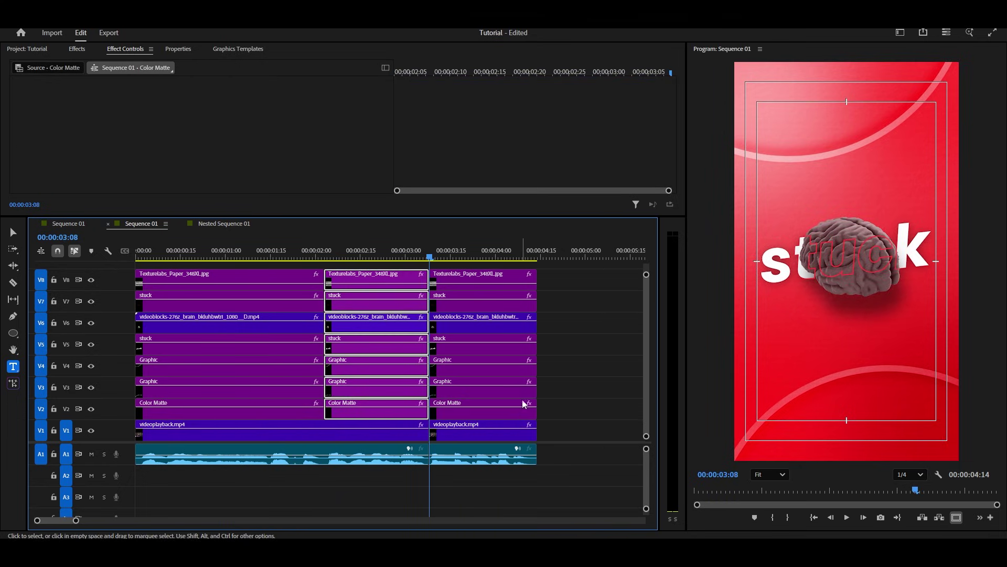
- Nest the middle section's V2 to V8 clips into one sequence, keeping the default name
drag(565, 270, 505, 404)
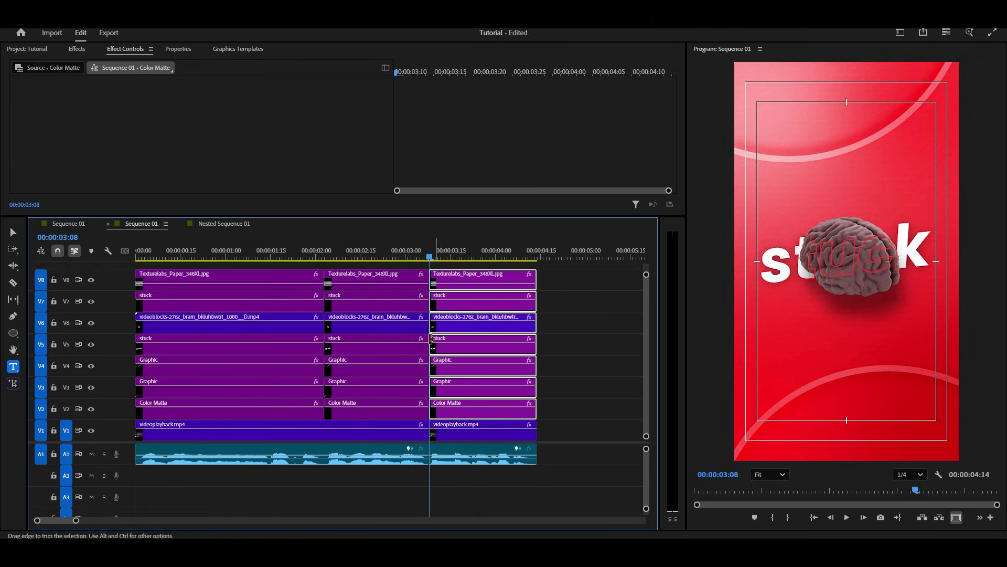
drag(379, 266, 372, 408)
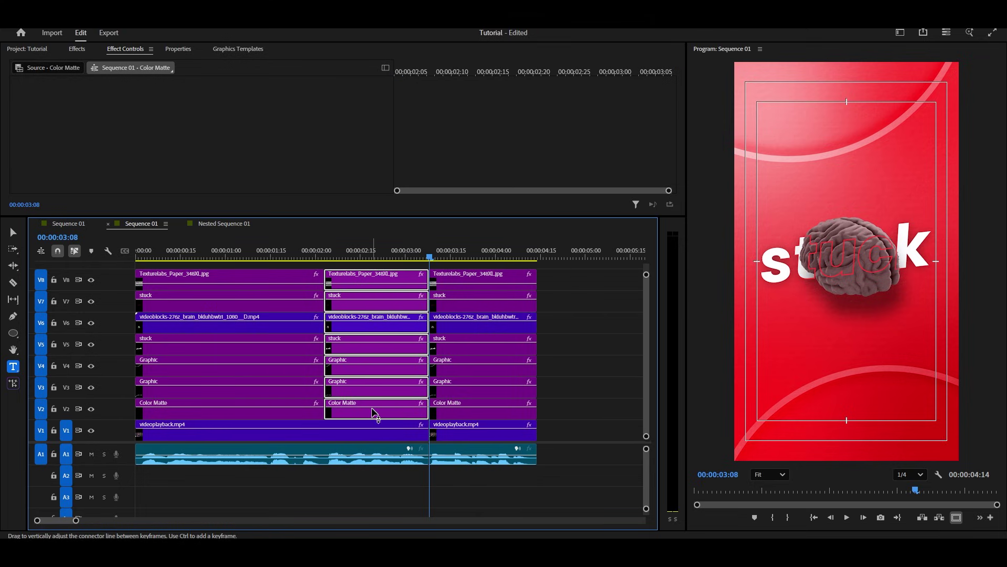
key(ctrl+n)
key(Return)
- Nest the last section's V2 to V8 clips into their own sequence, keeping the default name
drag(562, 270, 522, 400)
key(ctrl+alt+n)
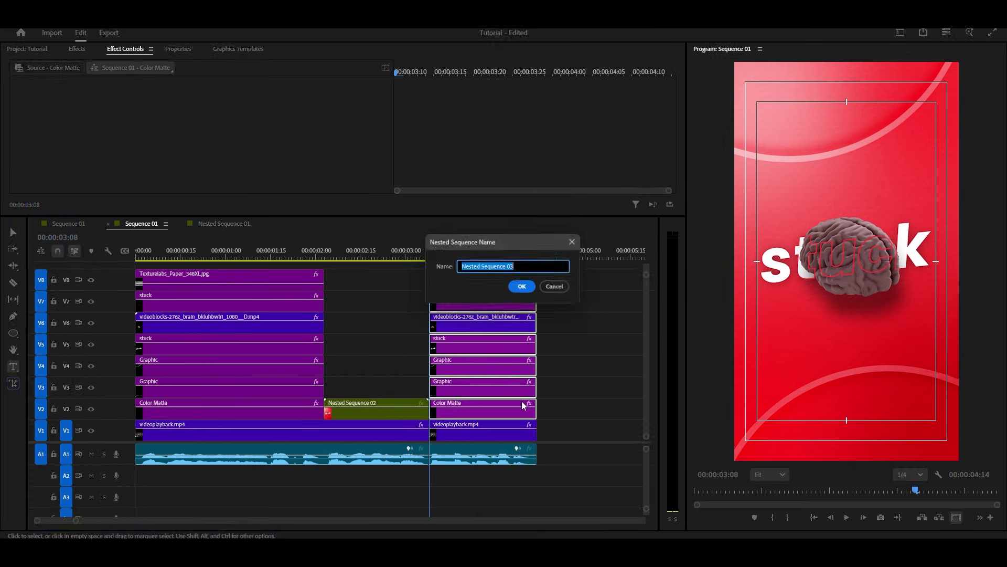
key(Return)
- Open the middle nested sequence and shift all its clips down one track so the stack starts on V1
click(344, 404)
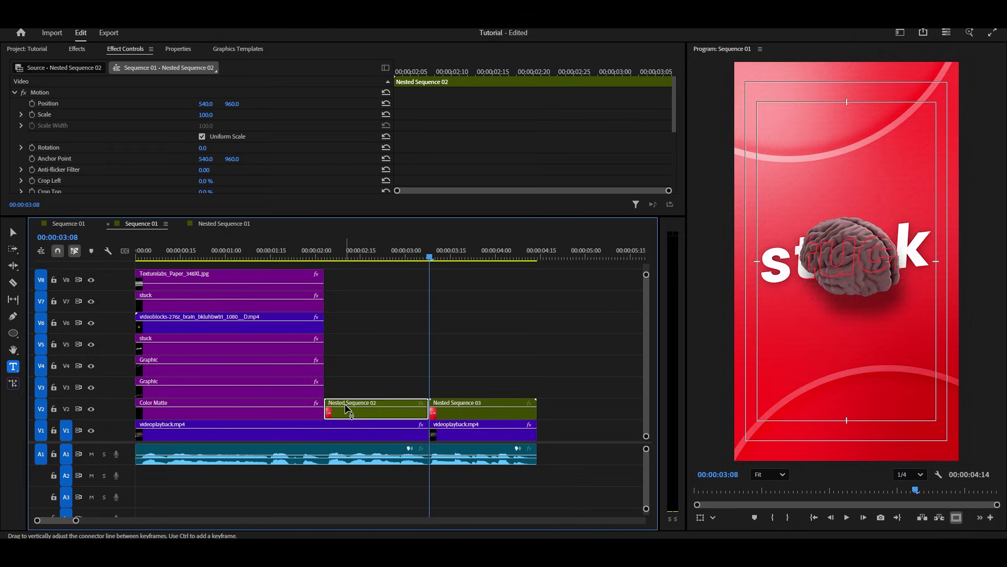
double_click(345, 404)
drag(645, 347, 643, 340)
drag(125, 389, 129, 454)
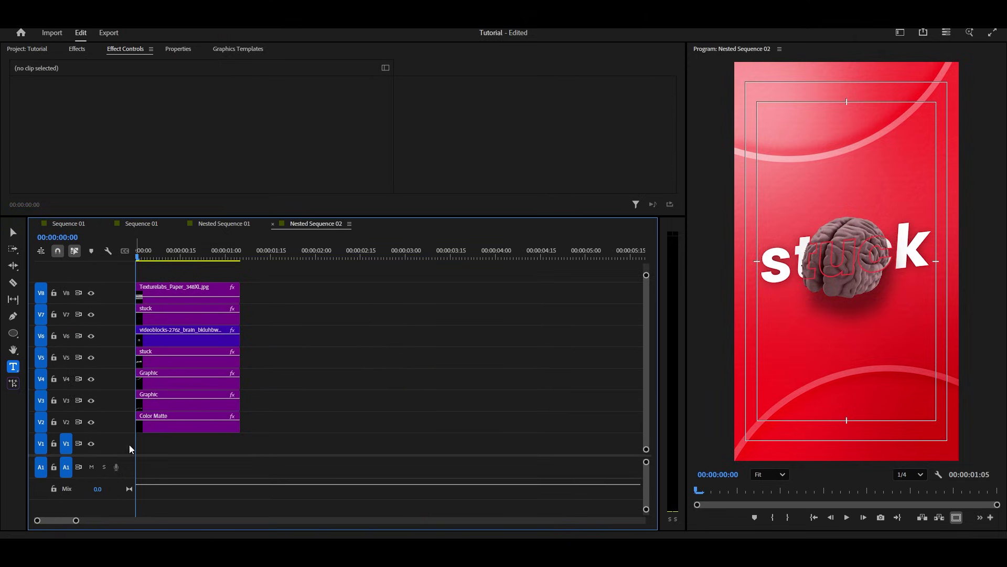
drag(279, 297, 206, 453)
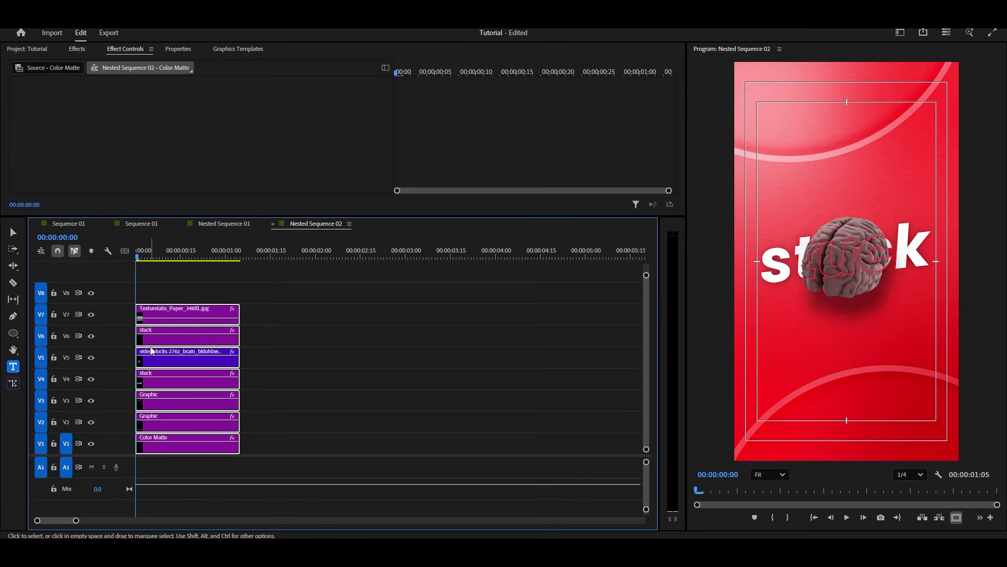
- Add the text "Overanalysis" above the "k" and extend its V8 clip over the whole nested sequence
click(151, 257)
click(14, 366)
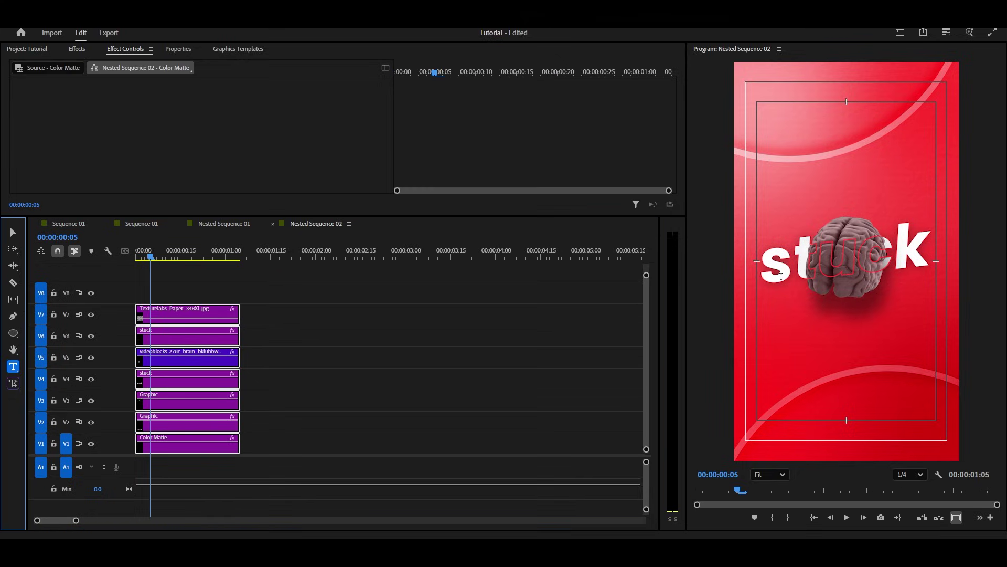
click(862, 193)
text(Overanalysis)
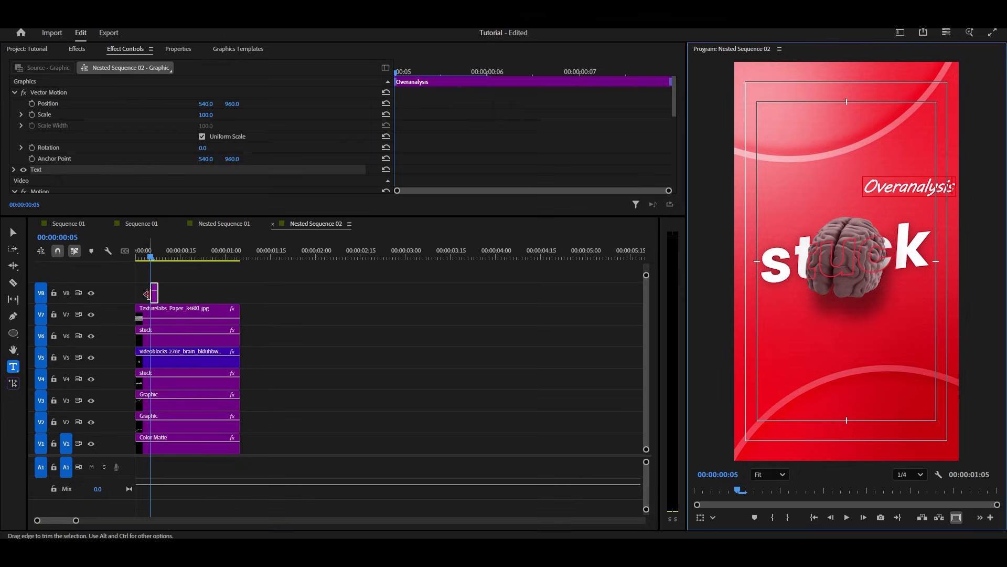
drag(152, 296, 239, 294)
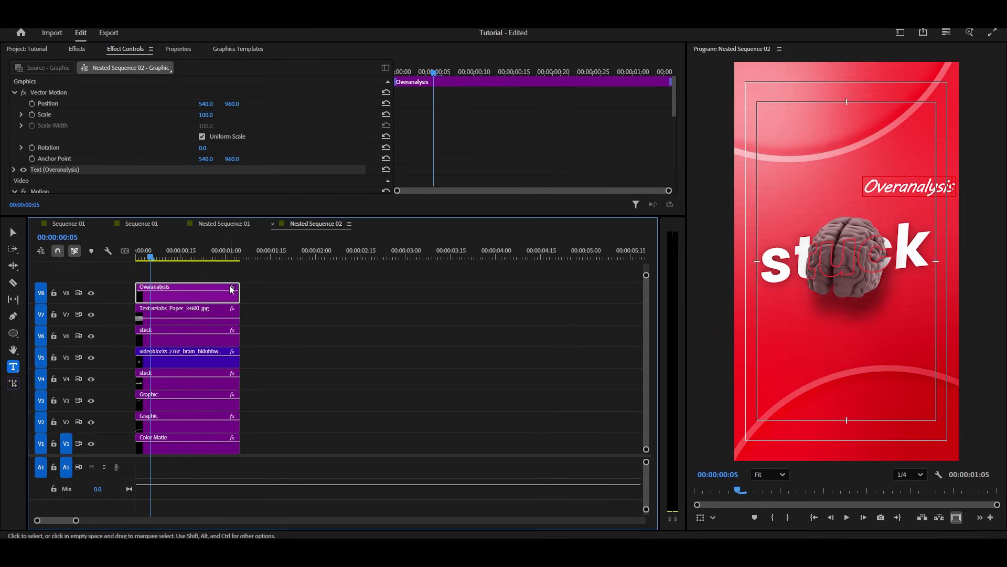
- Set the "Overanalysis" text's scale to 75 and rotation to -3°, and position it at about 628, 904
click(60, 91)
drag(206, 115, 201, 147)
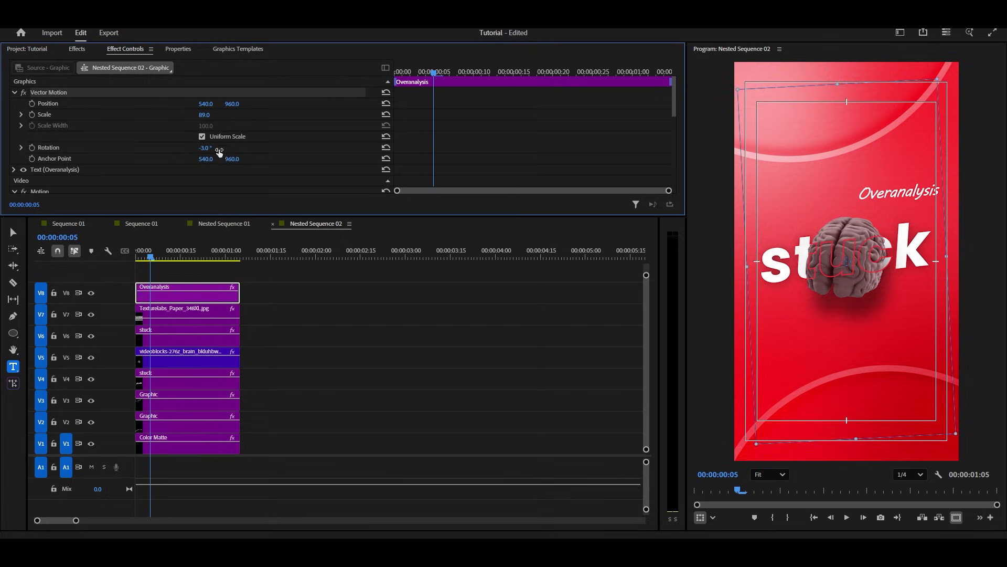
drag(231, 104, 238, 104)
click(213, 112)
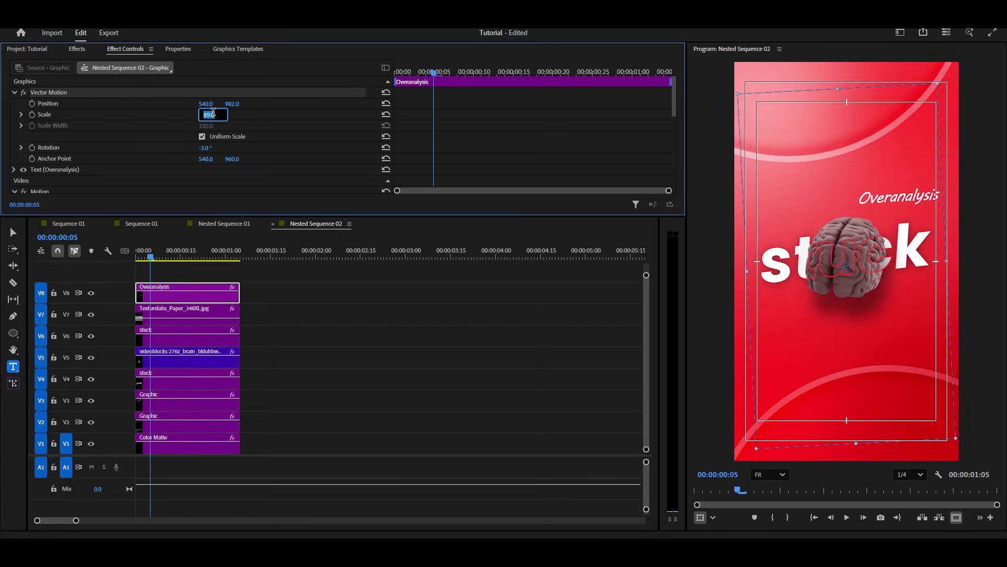
text(75)
key(Return)
drag(907, 308, 925, 292)
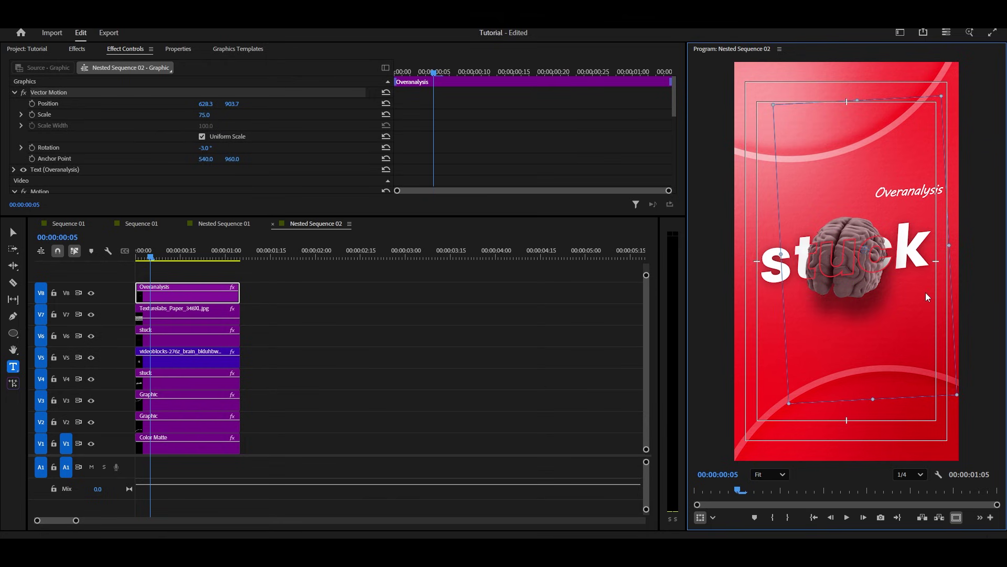
- Back in Sequence 01, enlarge the Nested Sequence 02 clip to a scale of about 169.2 and position it at about 166.5, 1250.5
click(149, 223)
drag(416, 260, 373, 257)
click(391, 415)
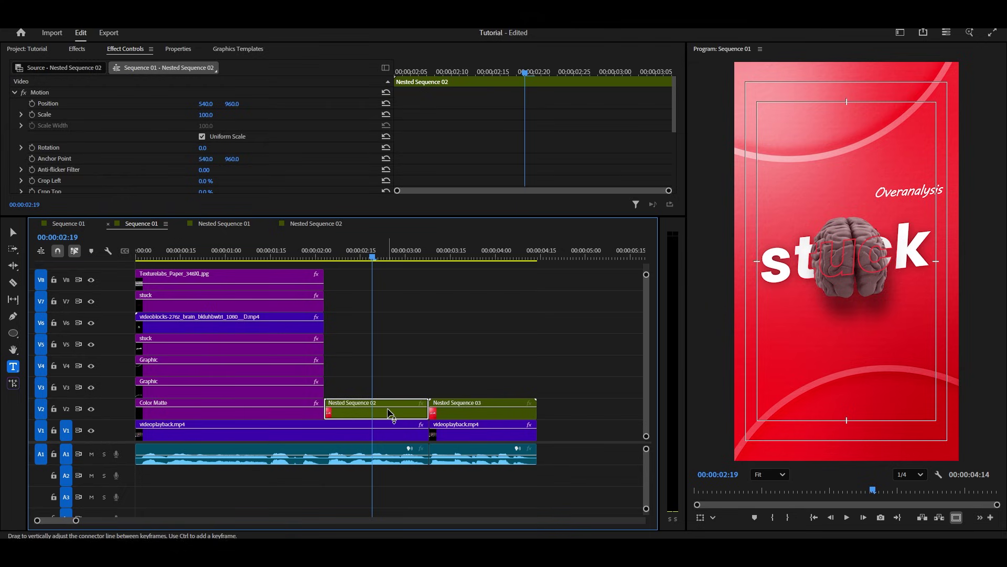
click(187, 93)
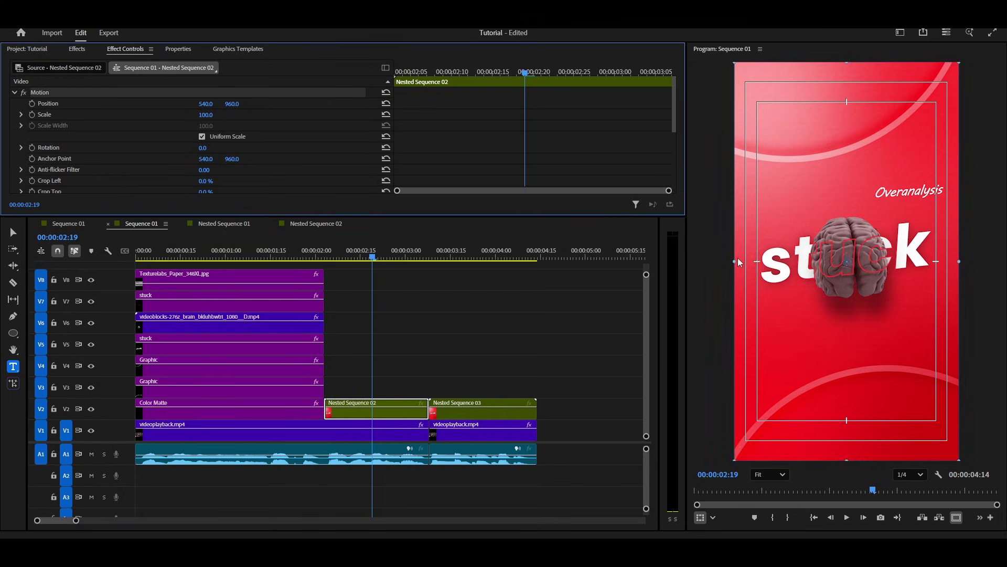
drag(734, 263, 842, 357)
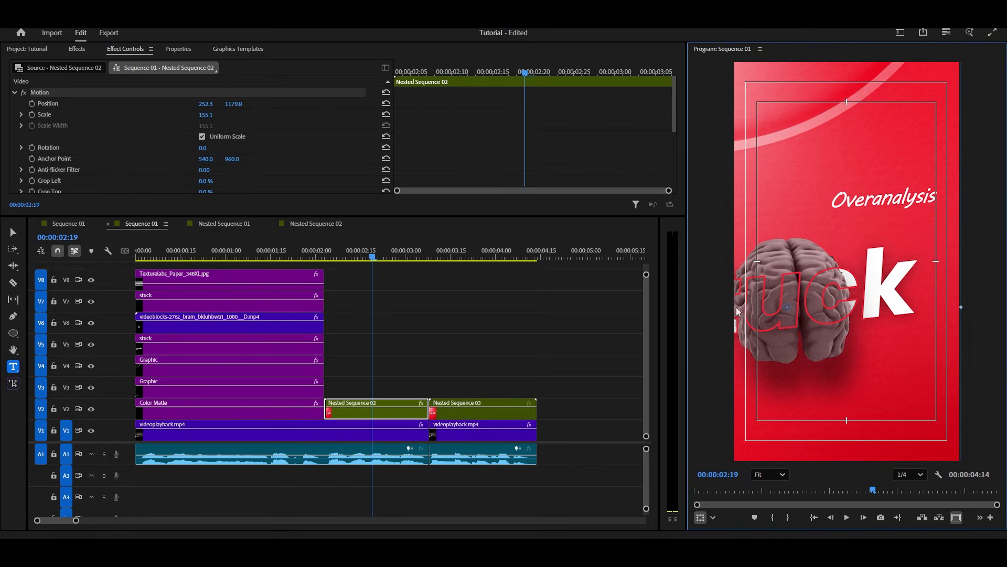
drag(963, 308, 977, 308)
drag(855, 338, 838, 352)
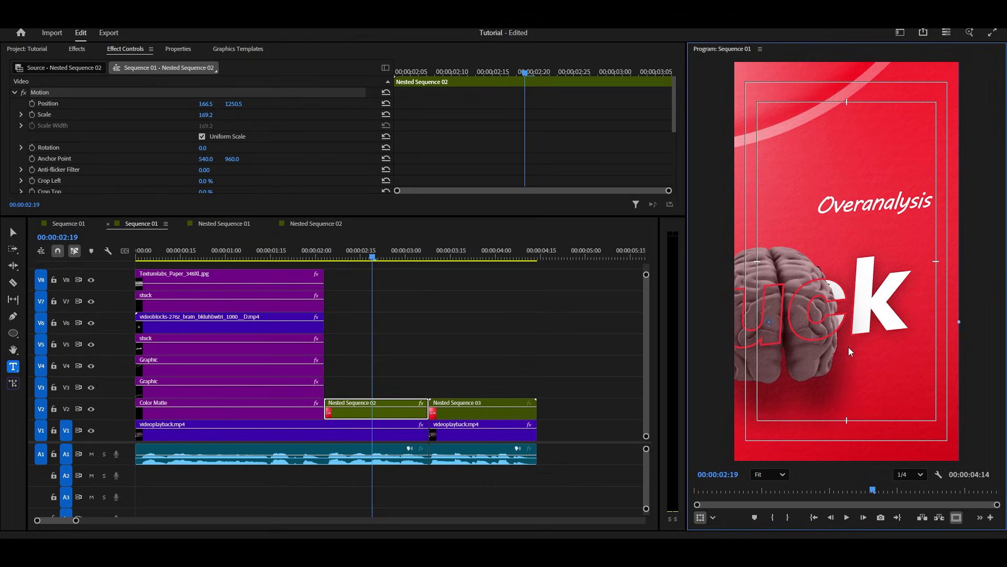
- Position the Nested Sequence 03 clip at about 911, 687 with its scale at 169.2 to frame the "s" side
click(461, 254)
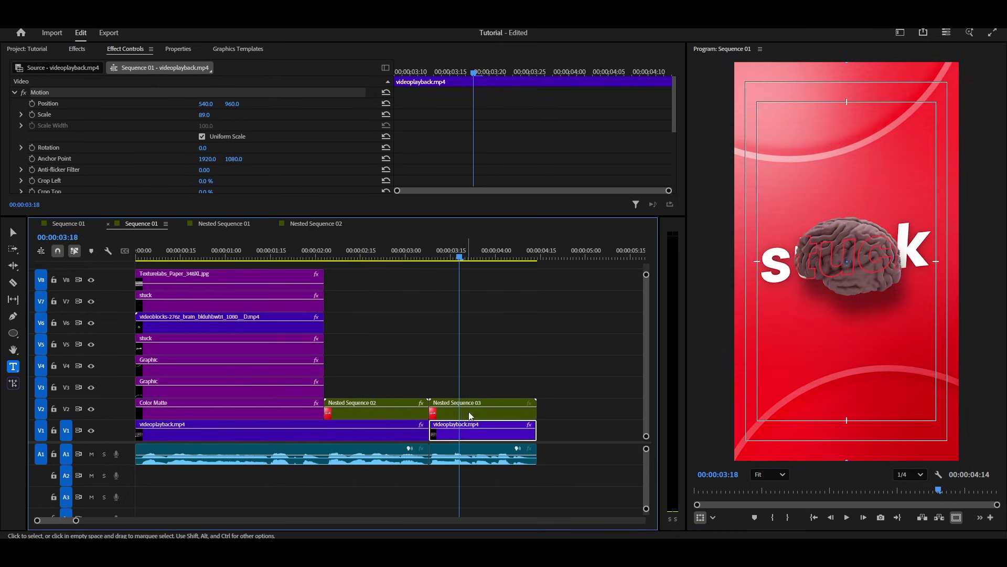
click(472, 414)
drag(810, 315, 940, 198)
drag(846, 311, 871, 311)
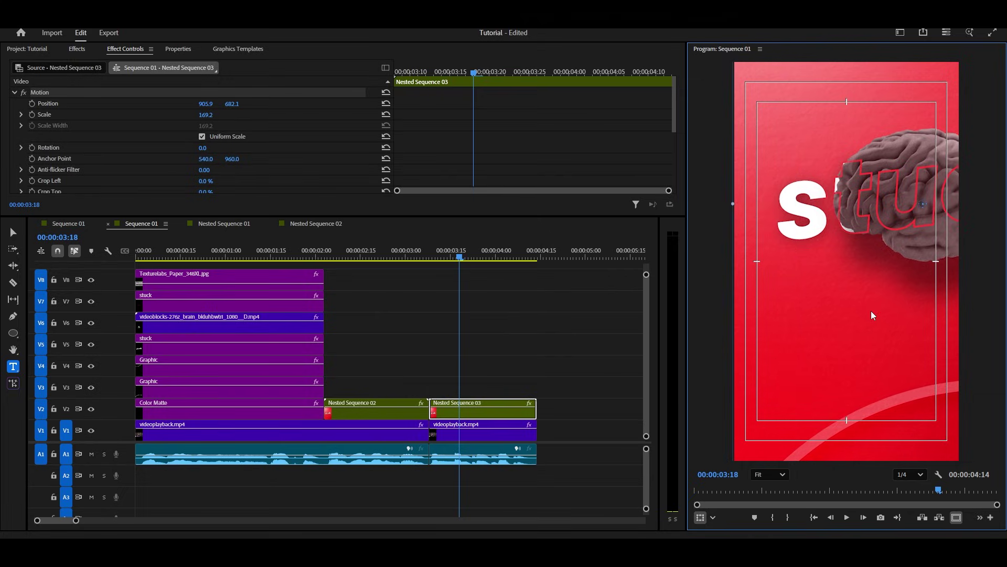
- Open Nested Sequence 03 and shift all its clips down one track so the stack starts on V1
double_click(483, 409)
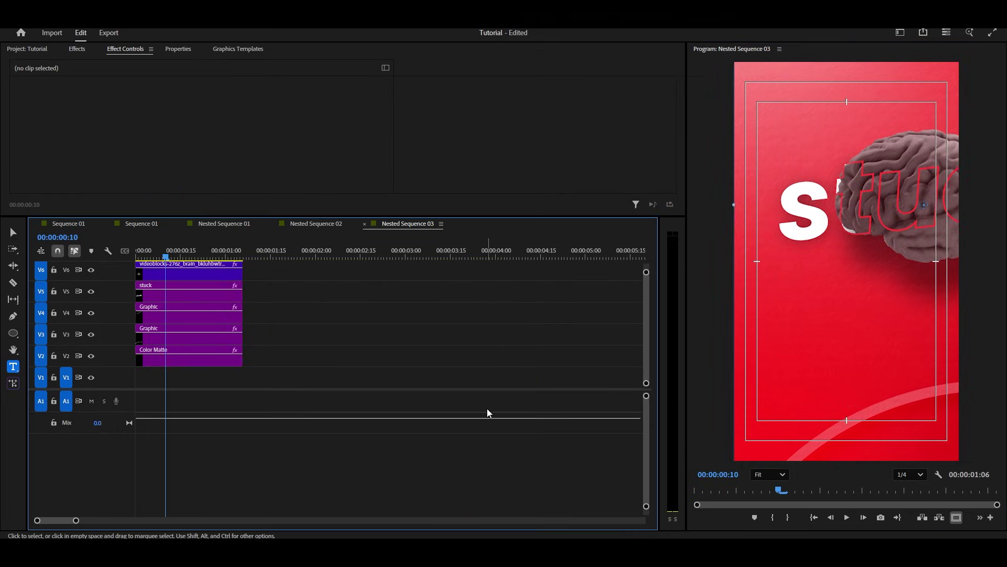
drag(117, 389, 117, 428)
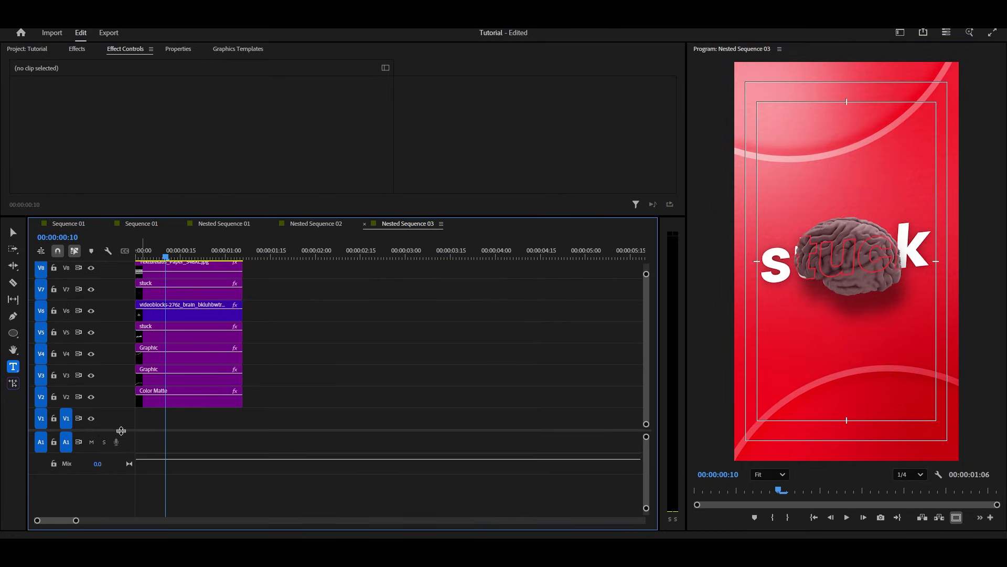
drag(271, 269, 213, 418)
- Add the text "mental clutter" below the "s" at the sequence's start, with its rotation at -6° and scale at 50
click(139, 254)
click(21, 367)
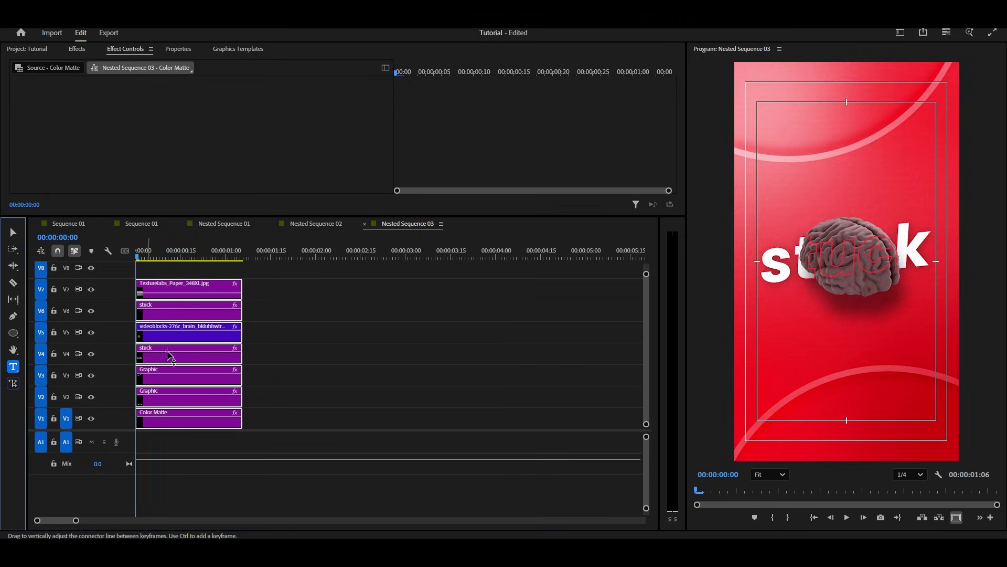
click(769, 315)
text(mental clutter)
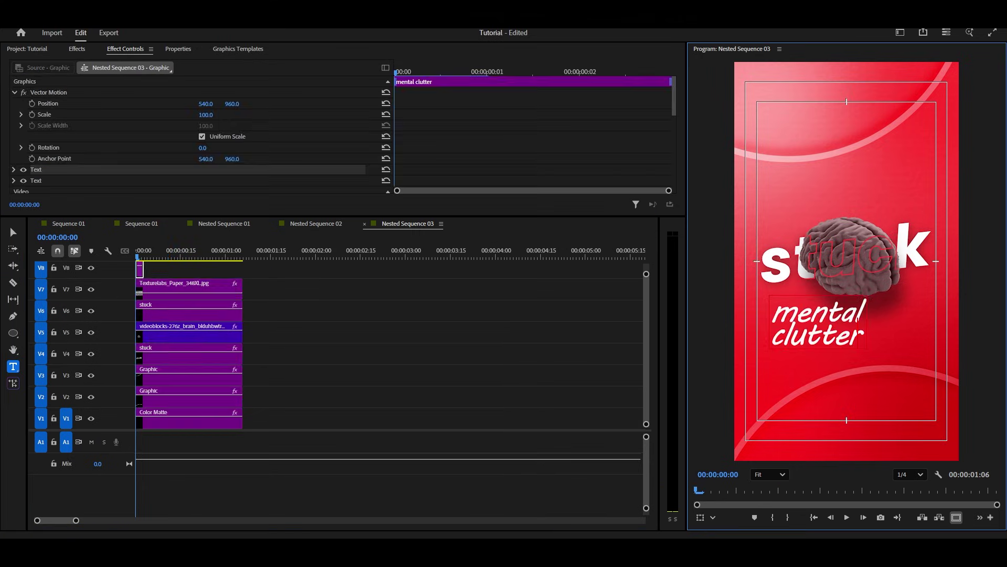
drag(204, 148, 179, 115)
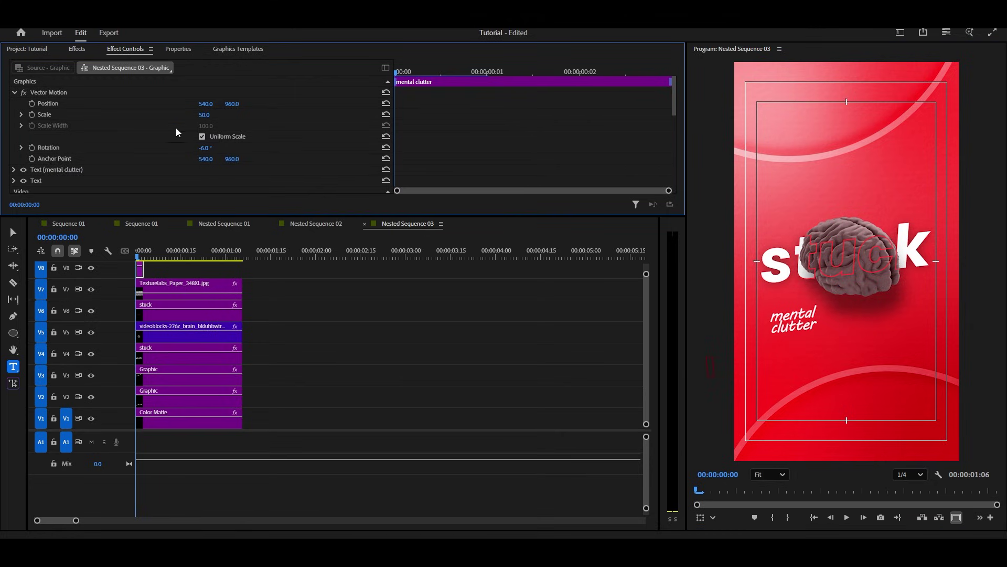
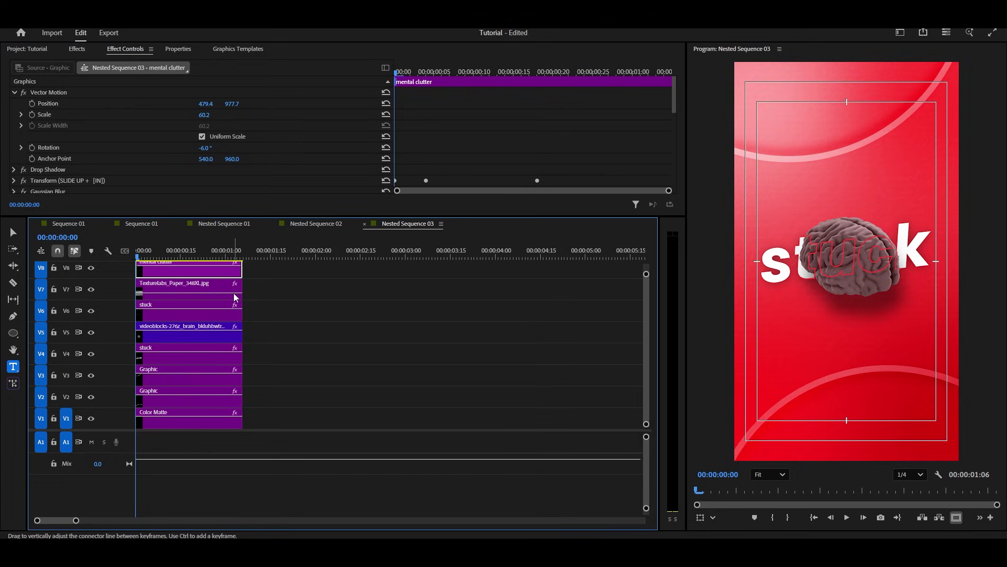
- Set the "mental clutter" clip's opacity to 75%
drag(168, 256, 206, 256)
scroll(272, 166, down, 10)
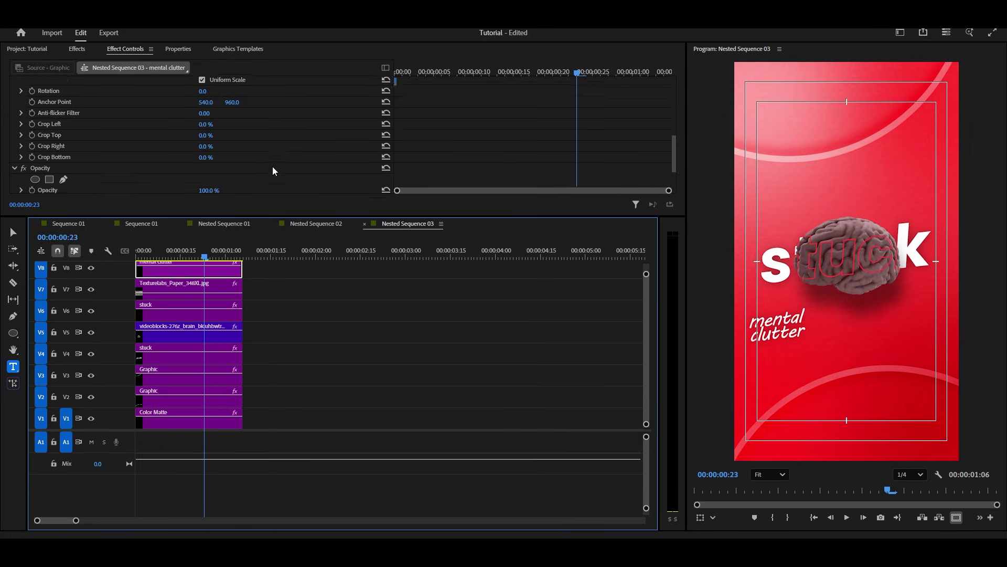
click(207, 149)
text(75)
key(Return)
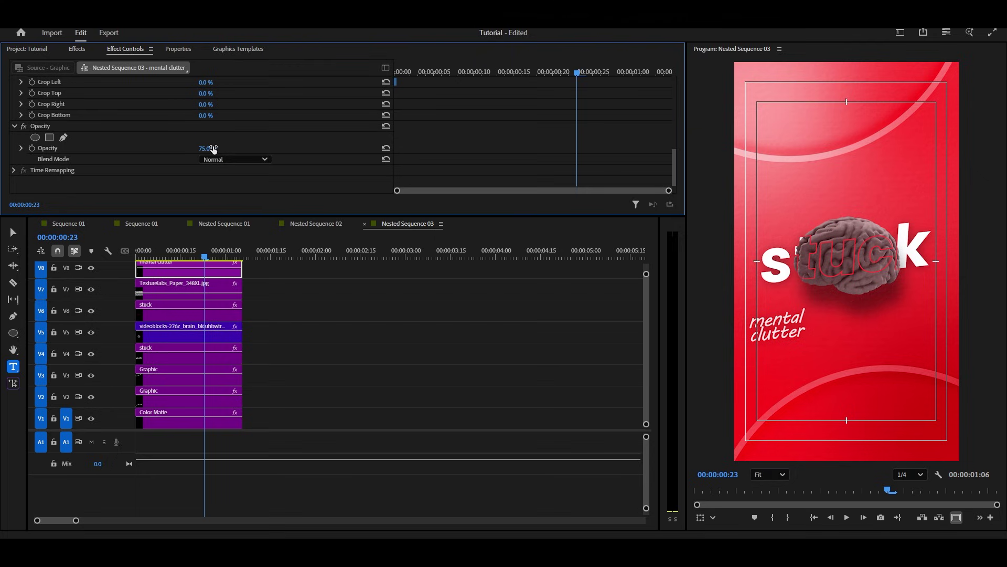
- In Nested Sequence 02, set the "Overanalysis" clip's opacity to 75%
click(315, 224)
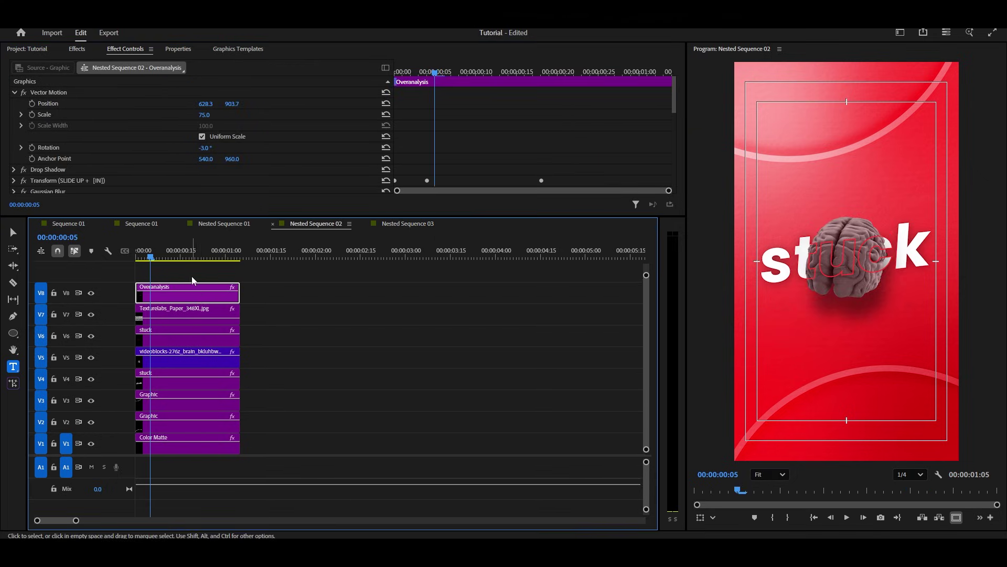
drag(190, 257, 194, 257)
scroll(227, 177, down, 8)
click(213, 158)
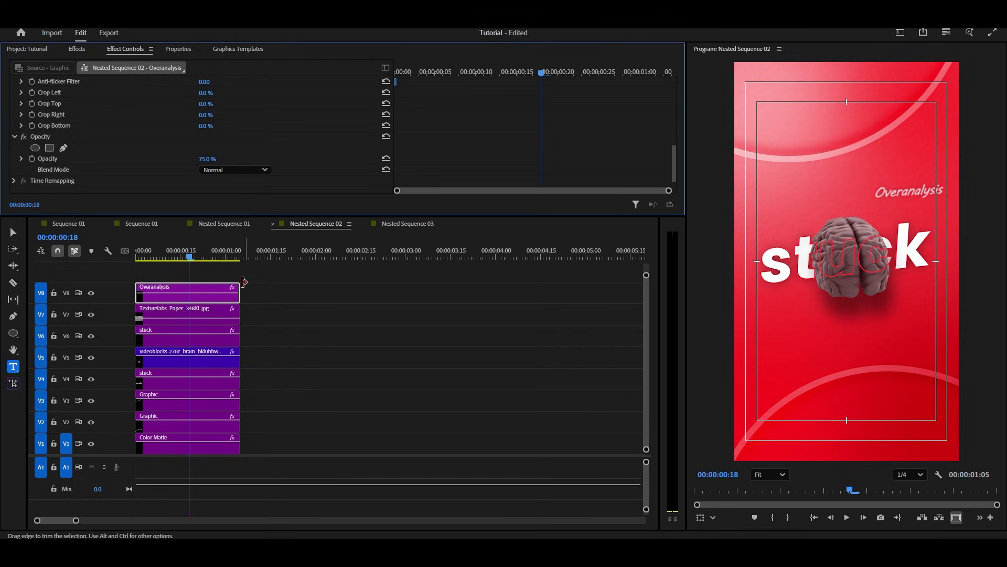
- Play back the two reframed nested sections in Sequence 01
click(141, 224)
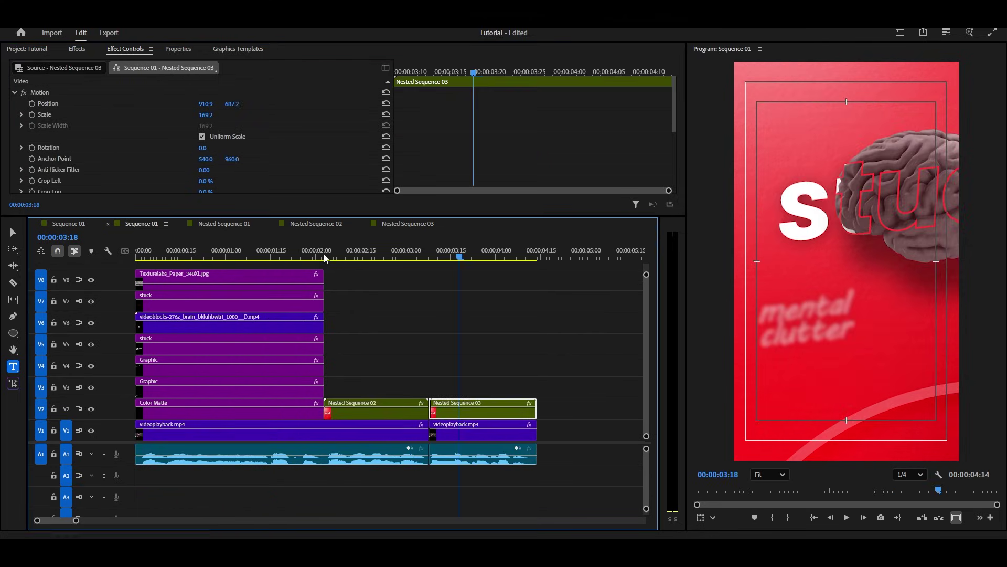
click(331, 259)
key(space)
click(434, 319)
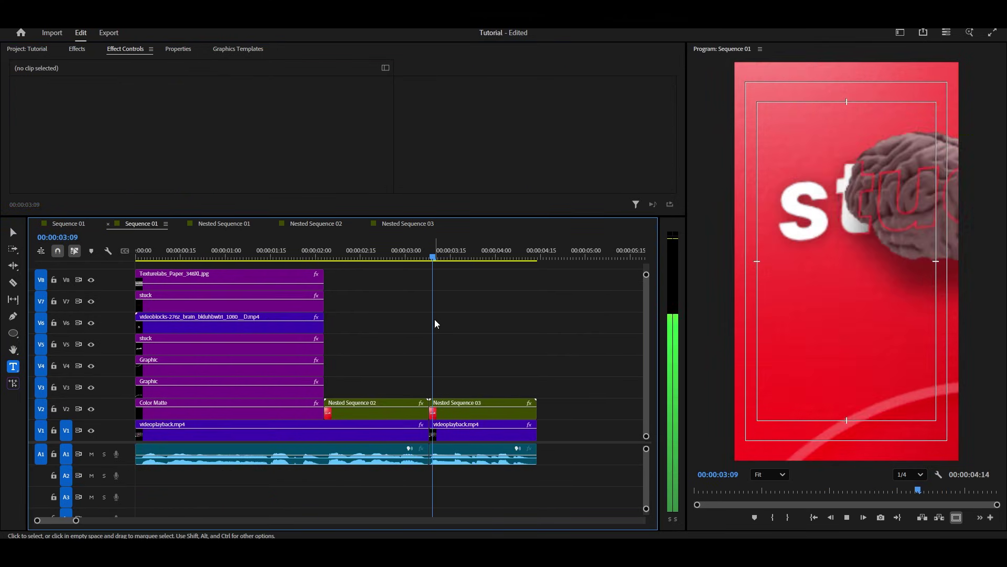
key(space)
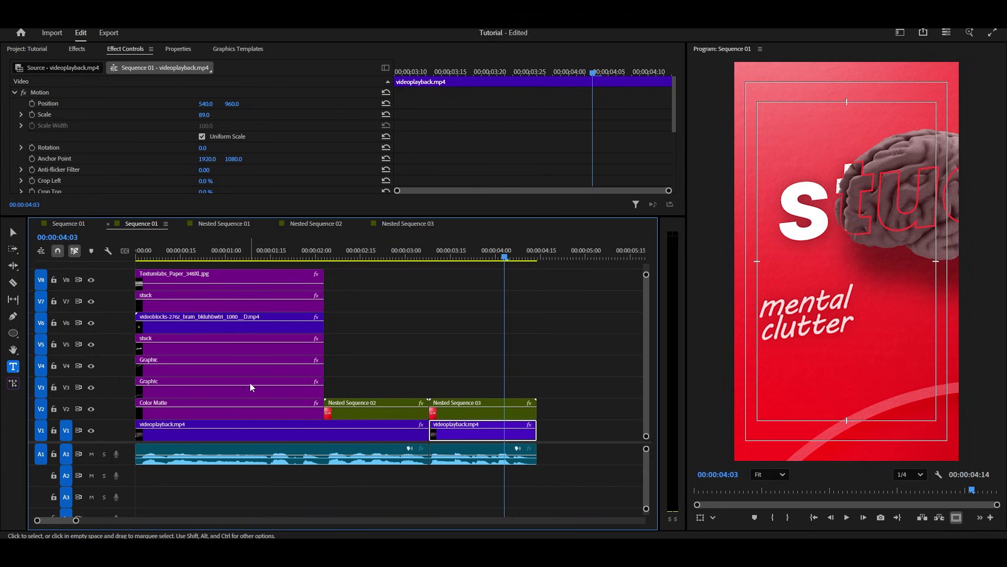
- Nest the first section's V2 to V8 clips into their own sequence, keeping the default name
drag(262, 266, 254, 411)
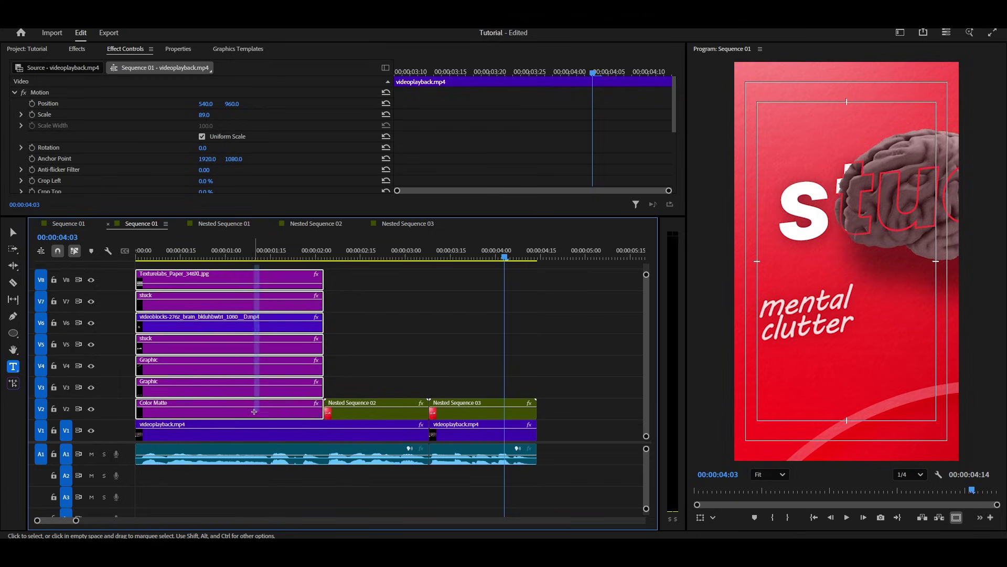
key(alt+n)
key(Return)
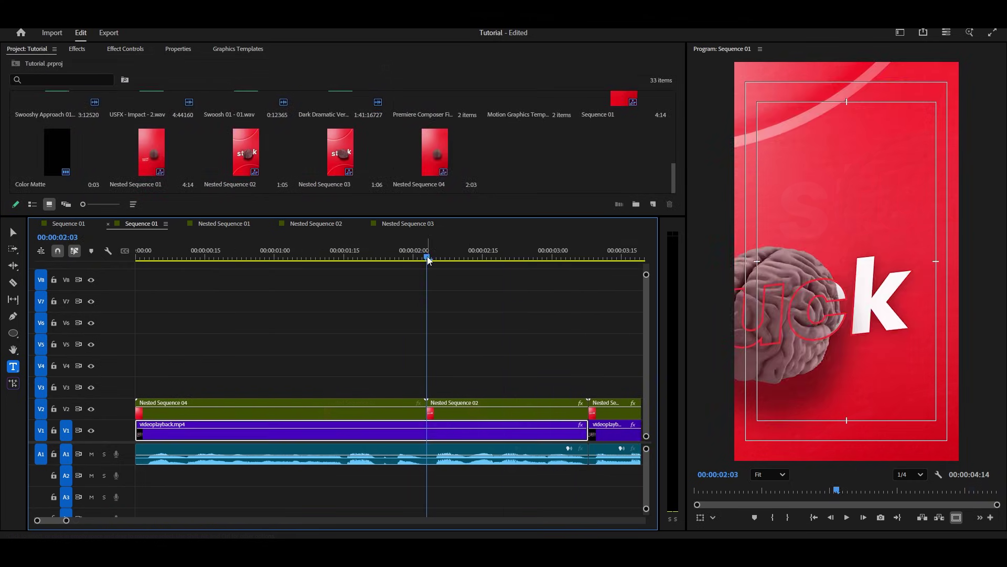
- Split the Nested Sequence 04 clip at 00:00:01:23 and select its short end piece
drag(427, 256, 381, 256)
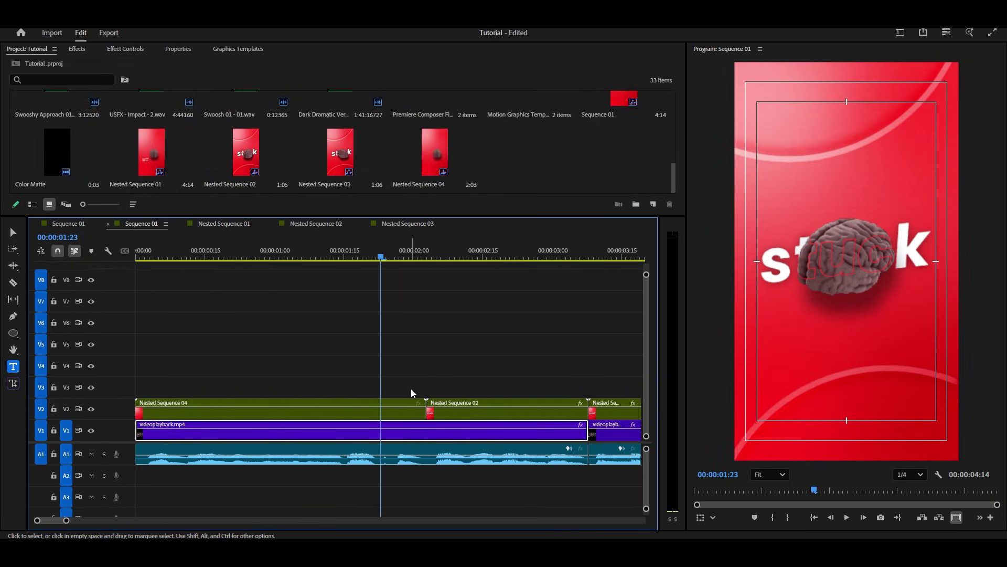
click(401, 406)
key(ctrl+k)
click(404, 409)
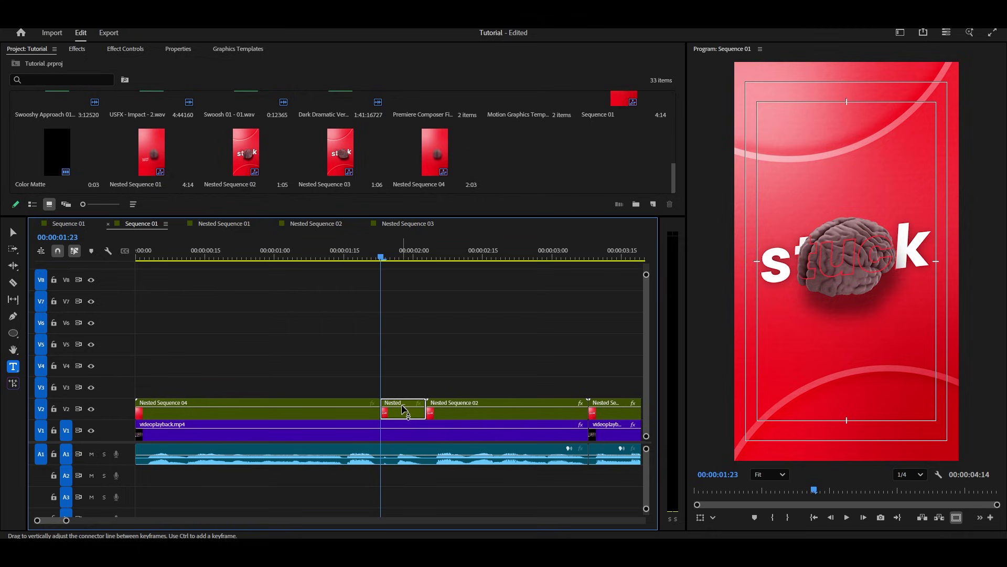
- Enable Scale and Position keyframes at the start of the short end piece, and trim its start to about 00:00:01:26
click(77, 49)
click(116, 49)
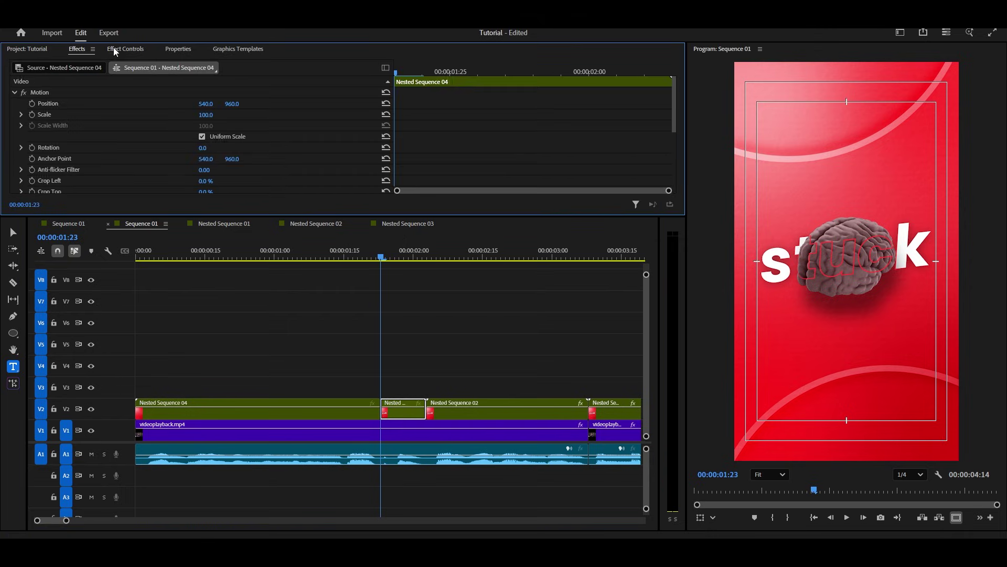
click(33, 114)
click(32, 104)
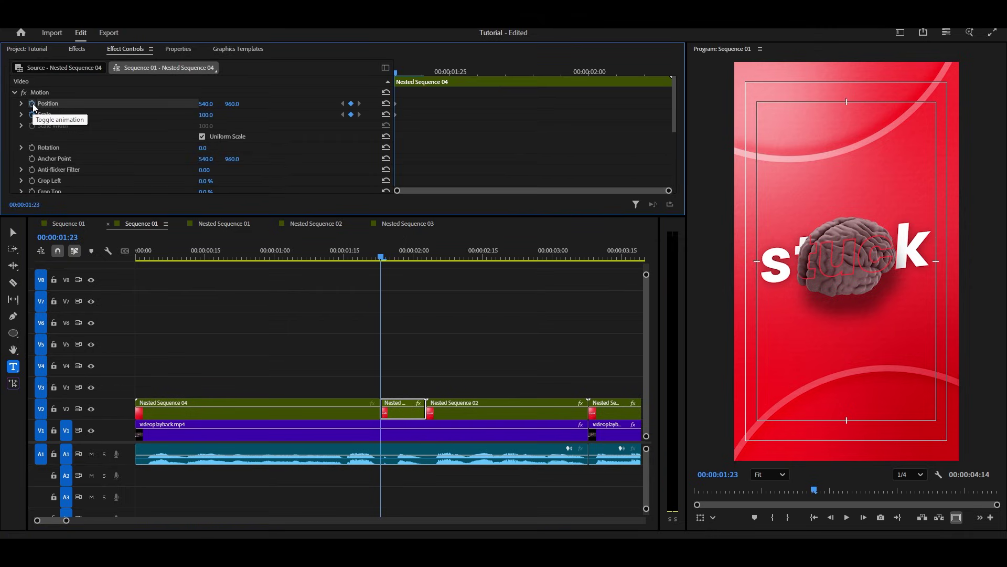
drag(408, 66, 617, 72)
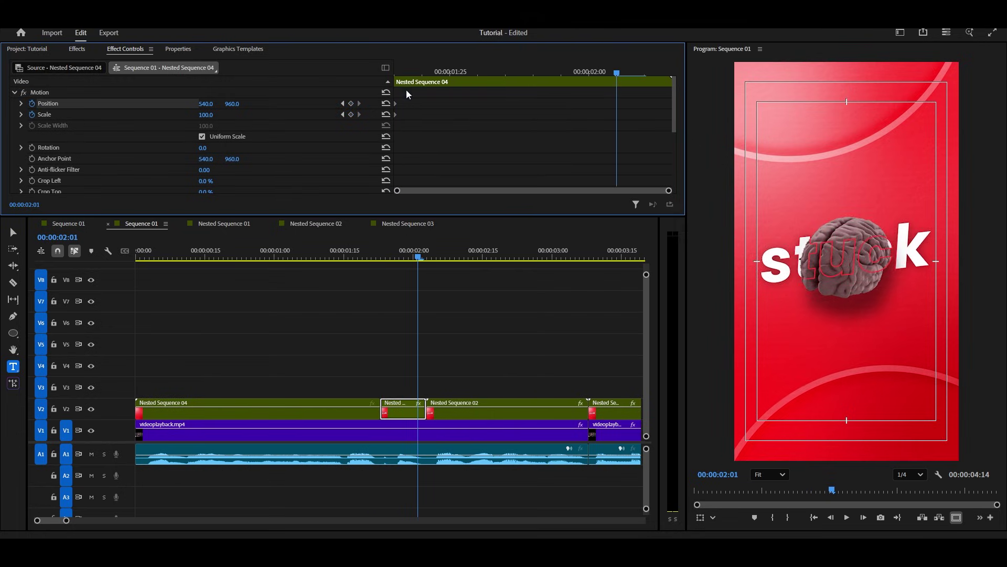
drag(382, 414, 386, 415)
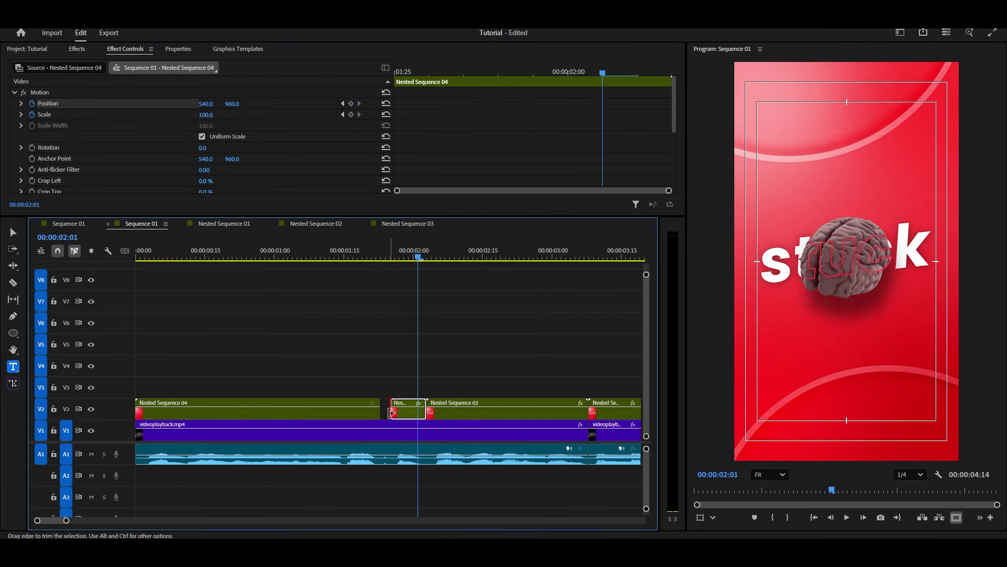
drag(387, 415, 393, 416)
- At 00:00:02:01, set the short end piece's scale to 120 and its position to 429, 1144
click(206, 114)
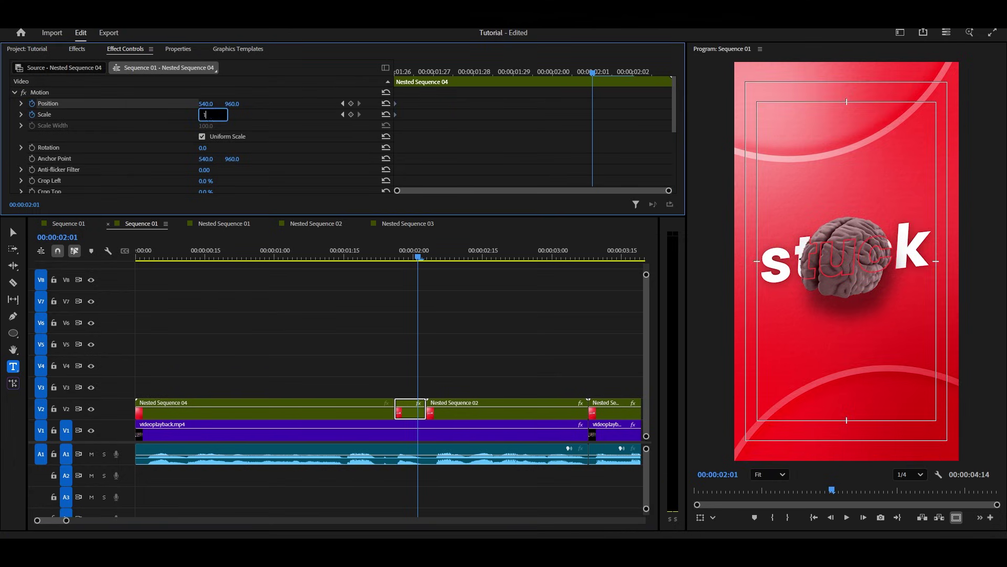
text(110)
key(Return)
text(120)
key(Return)
mouse_move(206, 103)
mouse_down()
mouse_move(158, 103)
mouse_move(327, 103)
mouse_move(197, 103)
mouse_up()
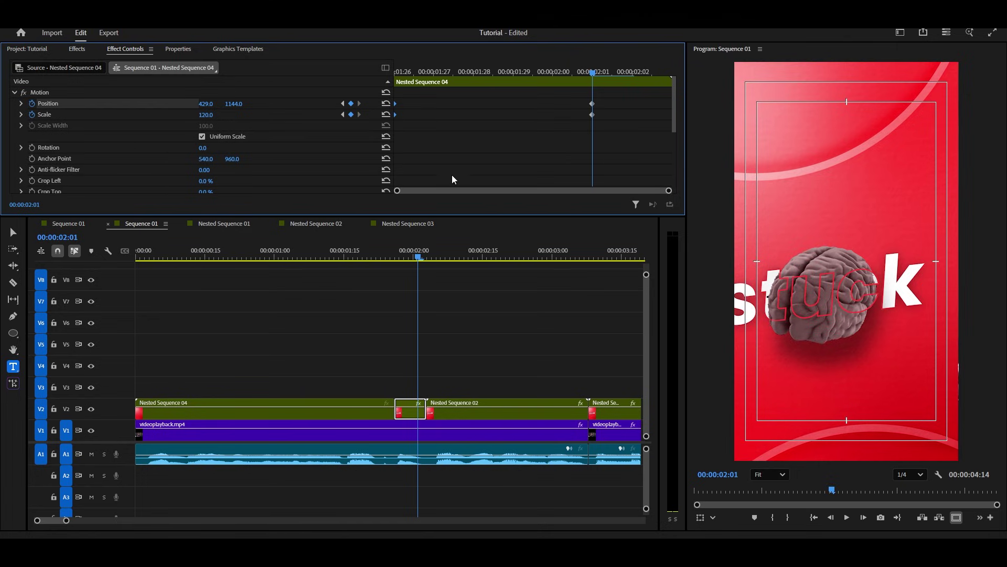
- Apply eased temporal interpolation to the starting and ending Position and Scale keyframes of the short end piece
right_click(396, 114)
mouse_move(452, 203)
click(514, 239)
right_click(590, 115)
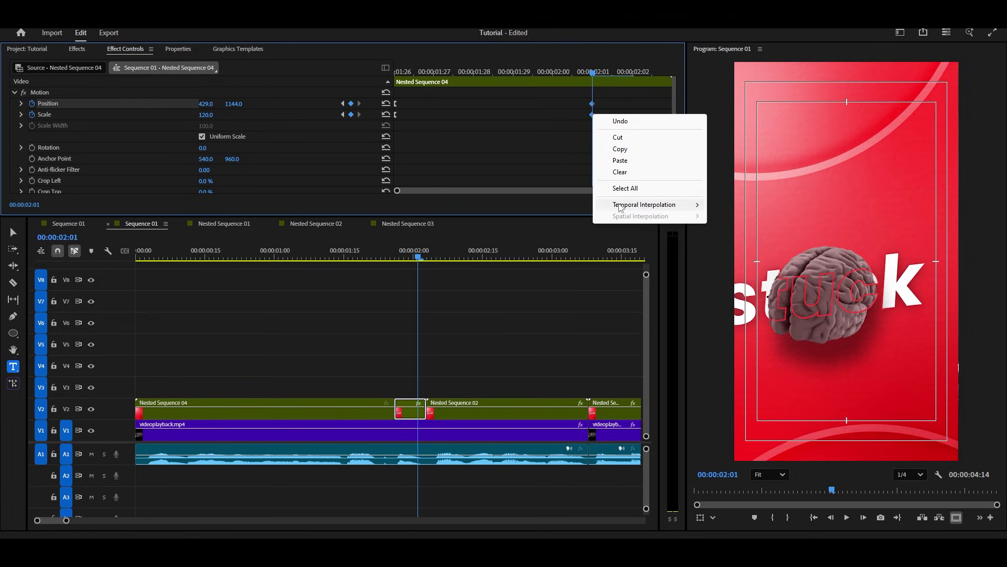
mouse_move(682, 204)
click(756, 268)
- Stretch the ending Position keyframe's incoming ease toward the clip's start in the velocity graph
click(21, 115)
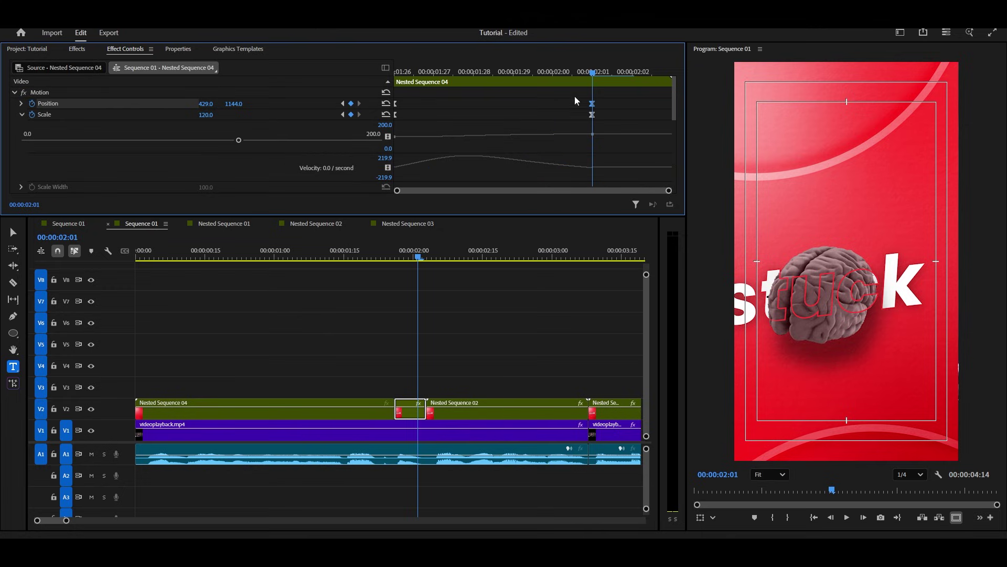
click(21, 103)
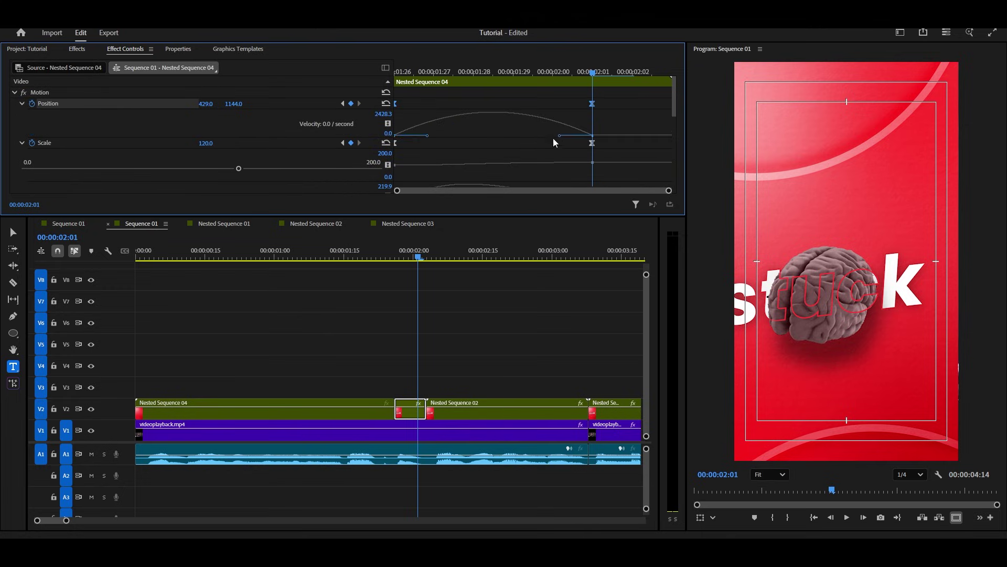
drag(544, 139, 467, 139)
click(22, 104)
click(22, 114)
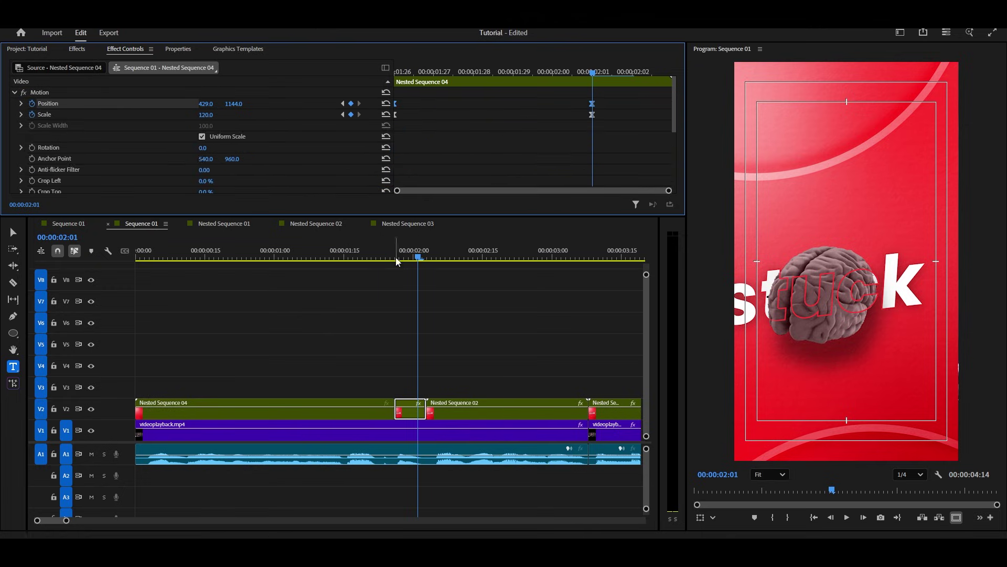
- Play back the zoom at the end of the first section to check its motion
click(378, 257)
click(499, 332)
key(space)
key(space)
- Split the Nested Sequence 02 clip at about 00:00:02:10
click(473, 413)
drag(423, 256, 461, 261)
key(ctrl+k)
- Enable Scale and Position keyframes at 00:00:02:07 on the short opening piece of the Nested Sequence 02 clip
key(Left)
key(Left)
click(412, 71)
key(Right)
key(Right)
key(Right)
key(Right)
click(32, 115)
click(32, 103)
- At 00:00:02:03, add starting keyframes with a slightly smaller scale and a larger X position, and undo the last extra change
key(Left)
key(Left)
key(Left)
key(Left)
click(206, 115)
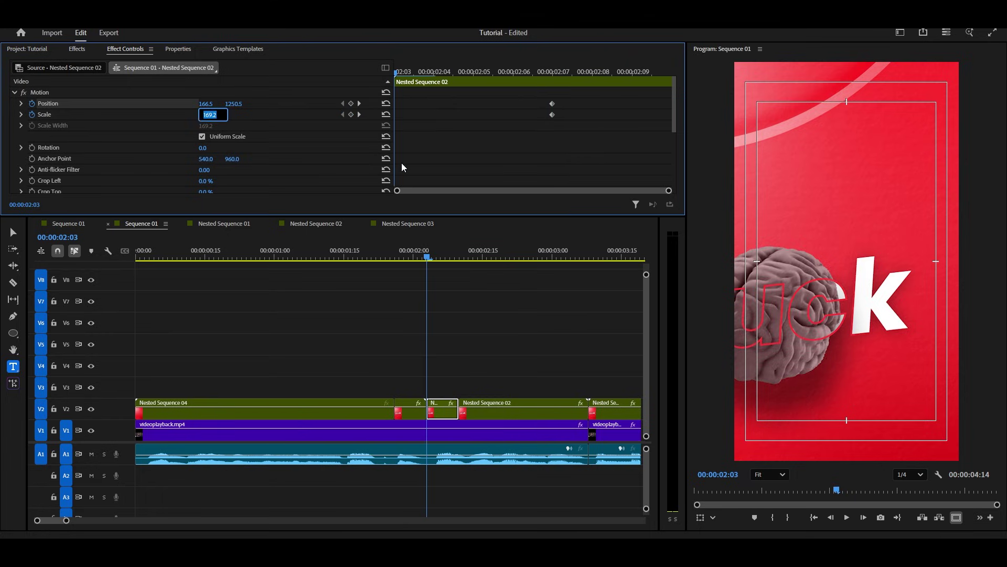
key(Return)
drag(206, 104, 255, 104)
drag(397, 76, 513, 77)
key(ctrl+z)
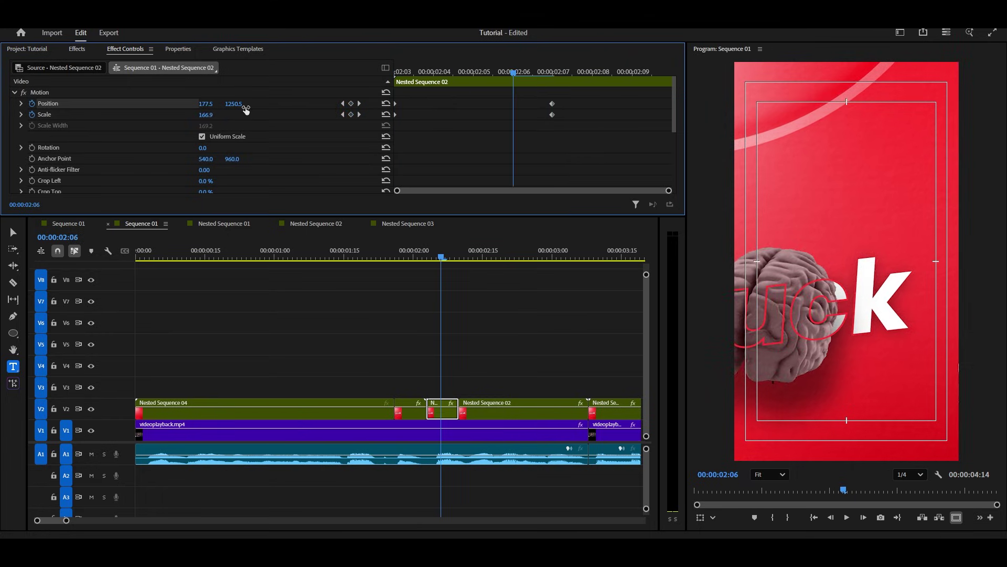
- Ease the starting and ending Position and Scale keyframes on the short opening Nested Sequence 02 piece, show their velocity graphs, and play the transition
click(408, 74)
drag(389, 69, 543, 120)
right_click(554, 114)
mouse_move(603, 204)
click(721, 268)
drag(427, 94, 388, 123)
right_click(396, 111)
mouse_move(446, 203)
click(535, 275)
click(21, 115)
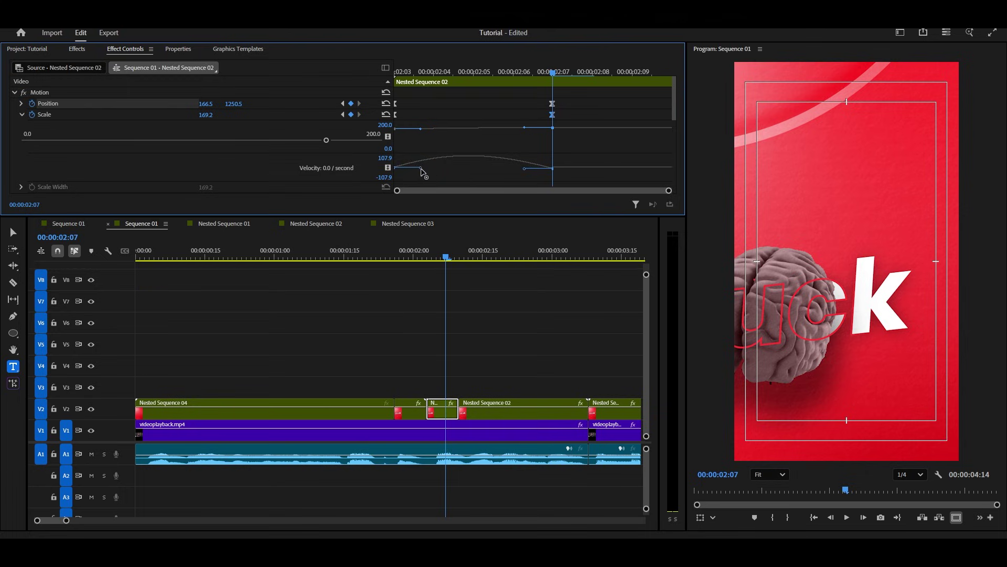
click(21, 104)
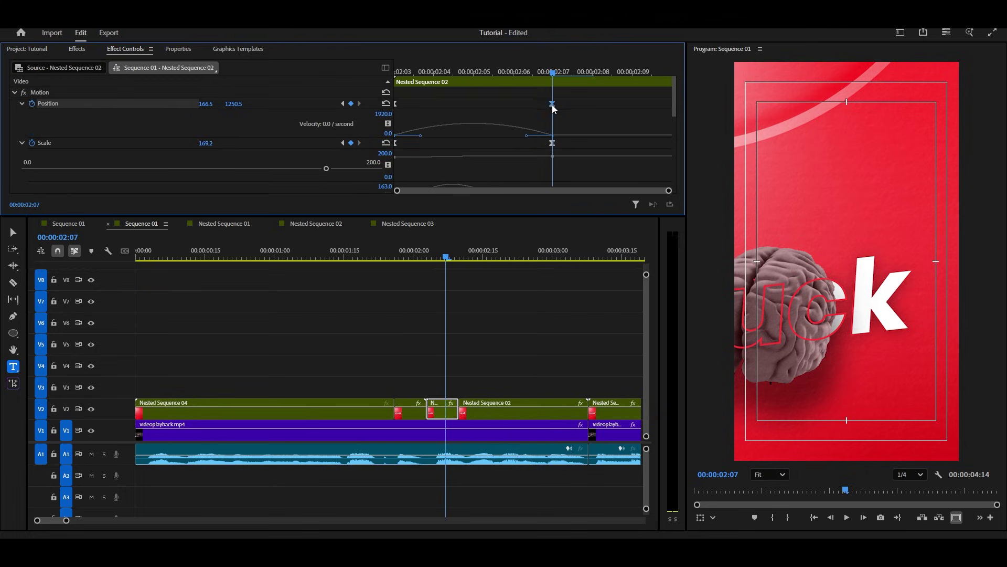
click(367, 255)
key(space)
- Create an adjustment layer and place it on V3, trimmed to span the cut from Nested Sequence 04 to Nested Sequence 02
click(32, 48)
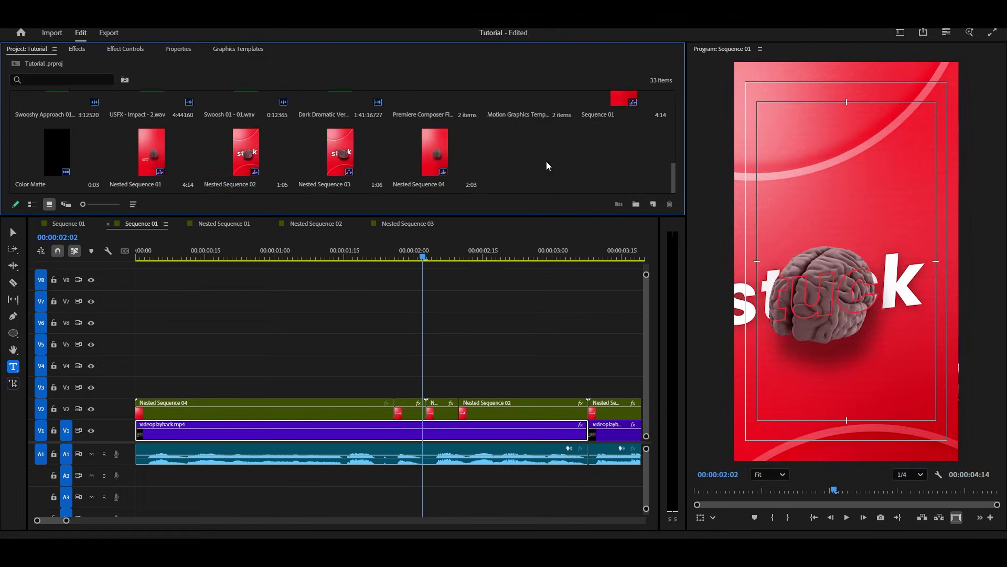
click(653, 205)
click(684, 259)
click(537, 320)
drag(521, 152, 398, 389)
drag(408, 390, 469, 391)
- Apply Gaussian Blur to the adjustment layer and show its blur settings with the playhead at 00:00:02:03
key(Right)
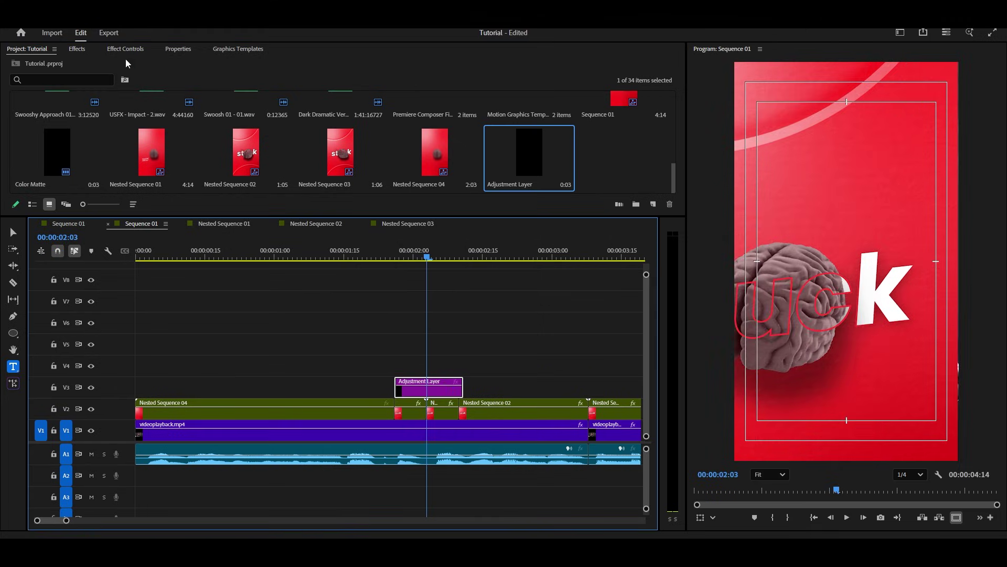
click(77, 48)
text(blur)
drag(61, 175, 408, 384)
click(125, 49)
scroll(485, 146, down, 3)
scroll(122, 143, down, 3)
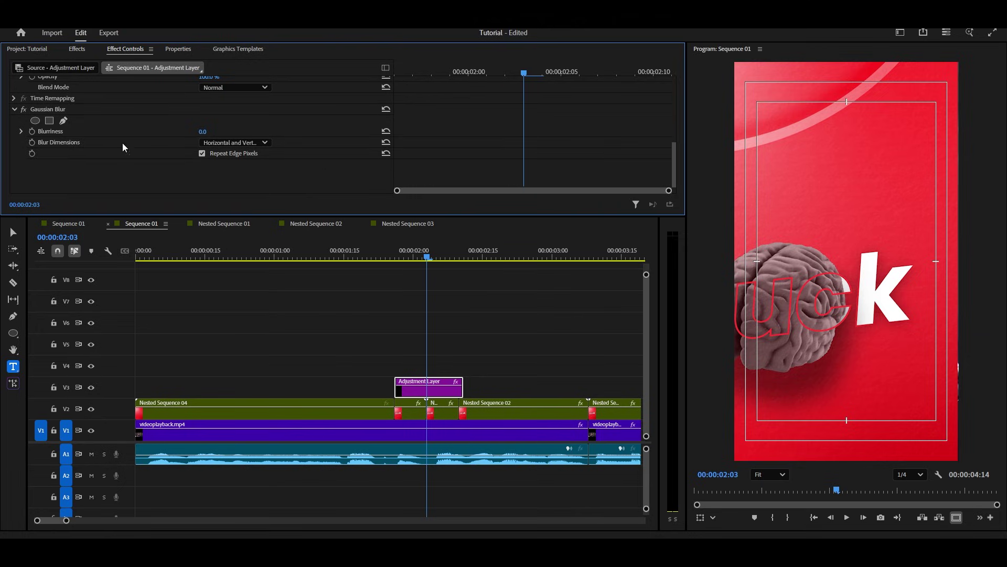
- Keyframe the adjustment layer's Blurriness to 40 at 00:00:02:03 and to 0 at its start and at 00:00:02:10
click(32, 131)
key(Return)
click(396, 72)
drag(213, 132, 178, 134)
click(653, 73)
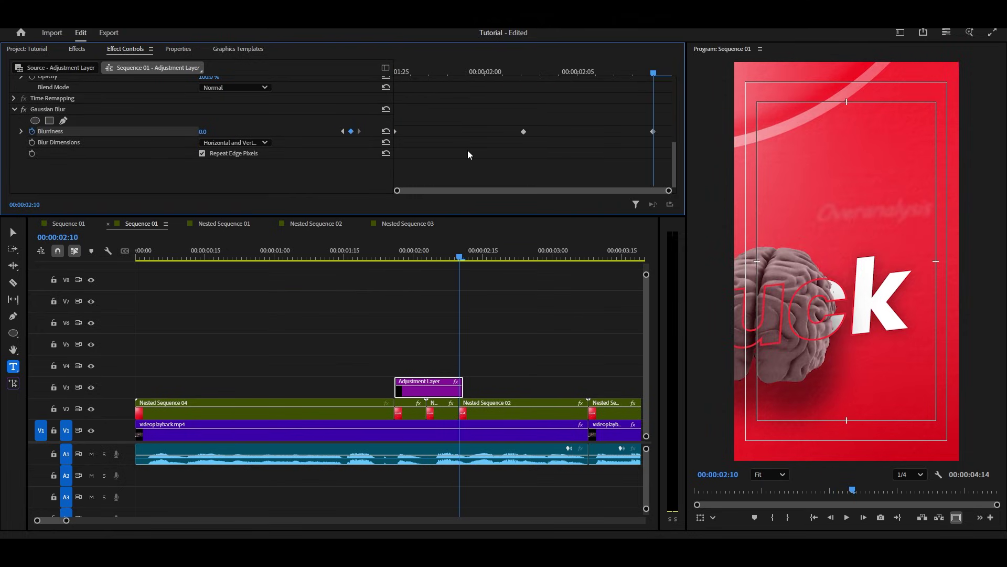
- Ease all three Blurriness keyframes on the adjustment layer, smoothing both sides of the middle one
click(21, 131)
right_click(524, 131)
click(556, 255)
right_click(523, 131)
click(556, 282)
right_click(395, 131)
click(426, 280)
right_click(653, 132)
click(676, 268)
scroll(605, 147, down, 1)
- Play back the blurred transition around 00:00:02:03 to check its motion
click(366, 259)
key(space)
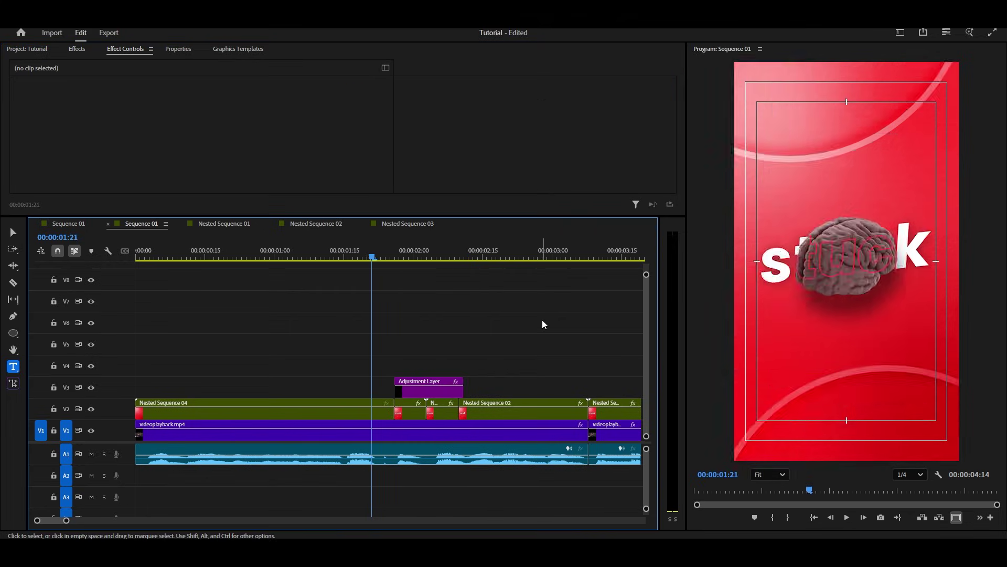
key(space)
click(413, 258)
drag(415, 258, 366, 260)
click(489, 336)
key(space)
key(space)
- Select the ending keyframes on the short closing piece of Nested Sequence 04 and replay the transition
click(412, 414)
drag(577, 99, 670, 115)
click(334, 257)
click(544, 331)
key(space)
key(space)
- Select the ending Position and Scale keyframes on the short opening piece of Nested Sequence 02 and replay the transition
click(442, 411)
click(427, 258)
drag(541, 99, 671, 142)
click(367, 258)
click(440, 313)
key(space)
key(space)
- Split the Nested Sequence 02 clip at 00:00:03:00, shortly before Nested Sequence 03 begins
scroll(469, 354, down, 2)
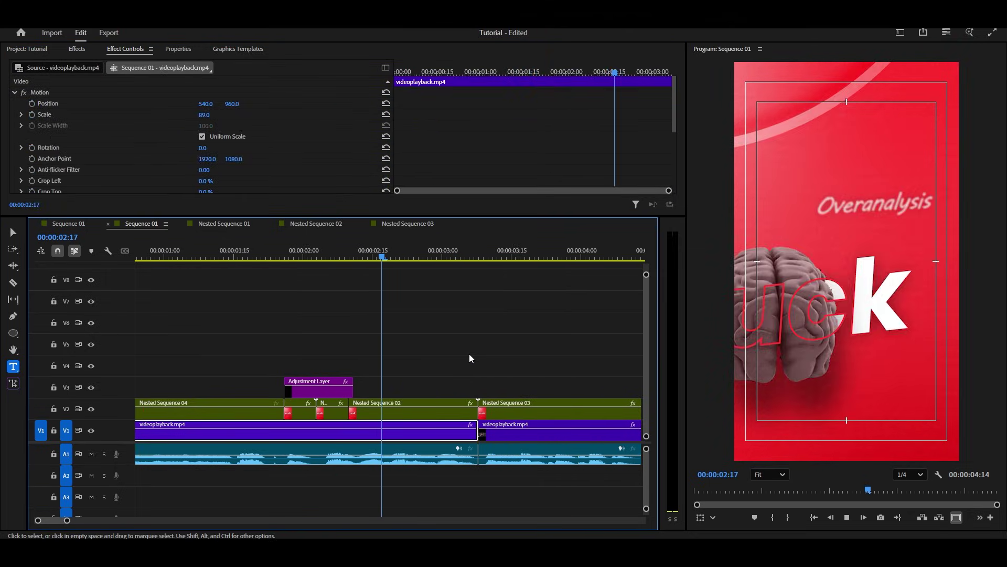
key(shift+Right)
key(shift+Right)
key(shift+Right)
key(shift+Right)
drag(475, 257, 442, 261)
click(457, 411)
key(ctrl+k)
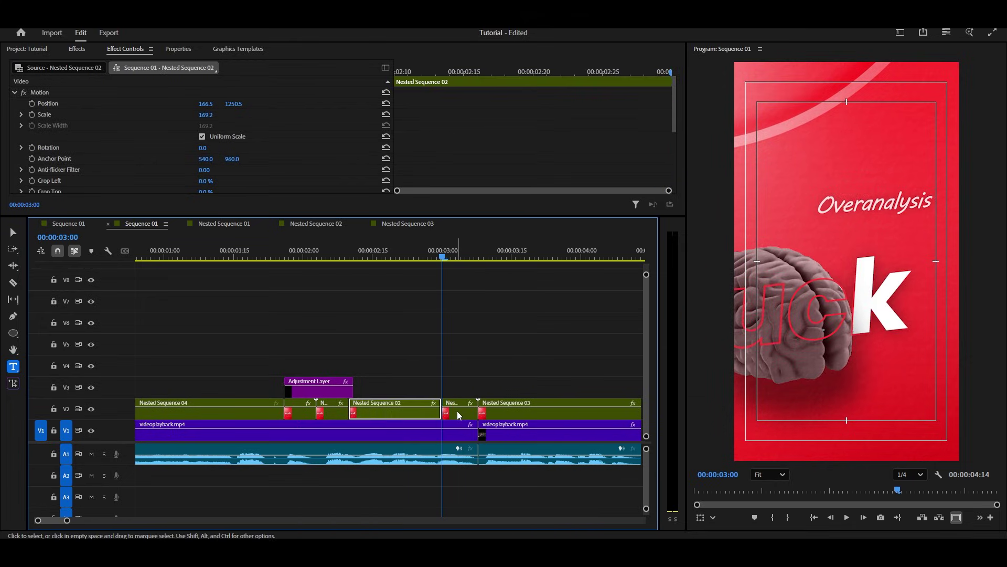
- Keyframe Position on the closing piece of Nested Sequence 02, starting at 00:00:03:00 and reaching 258.5, 1145.5 at 00:00:03:04
click(457, 411)
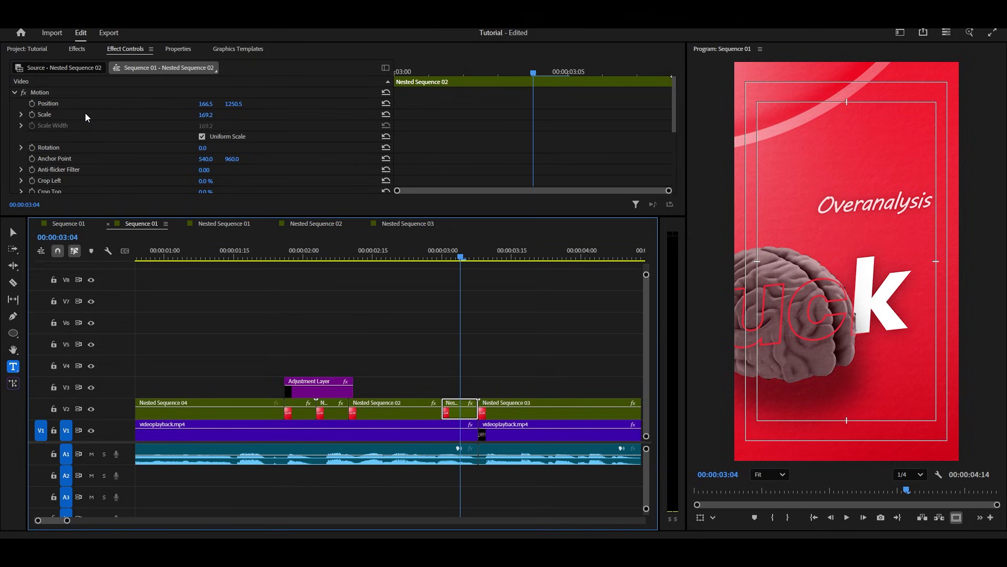
click(40, 105)
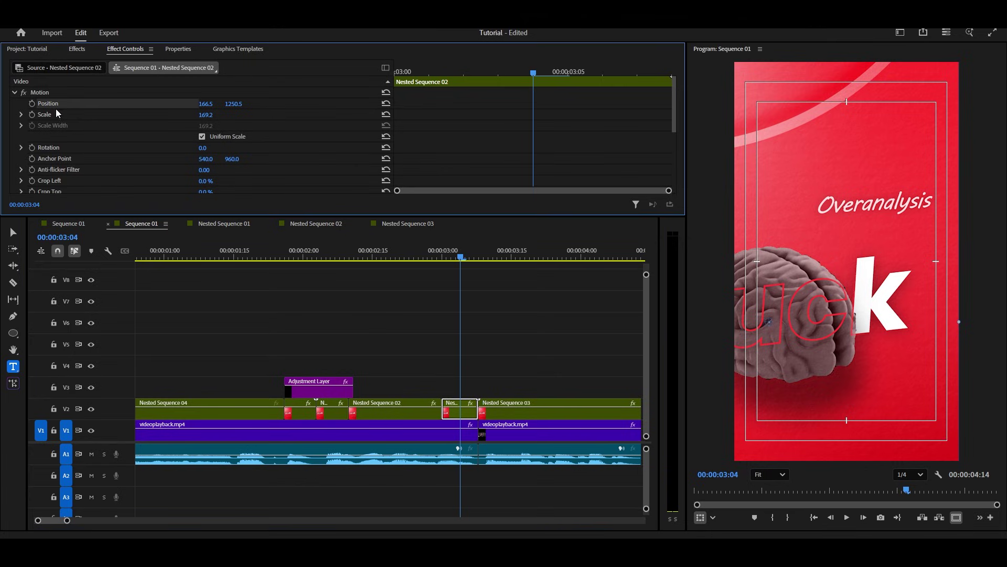
drag(207, 105, 183, 104)
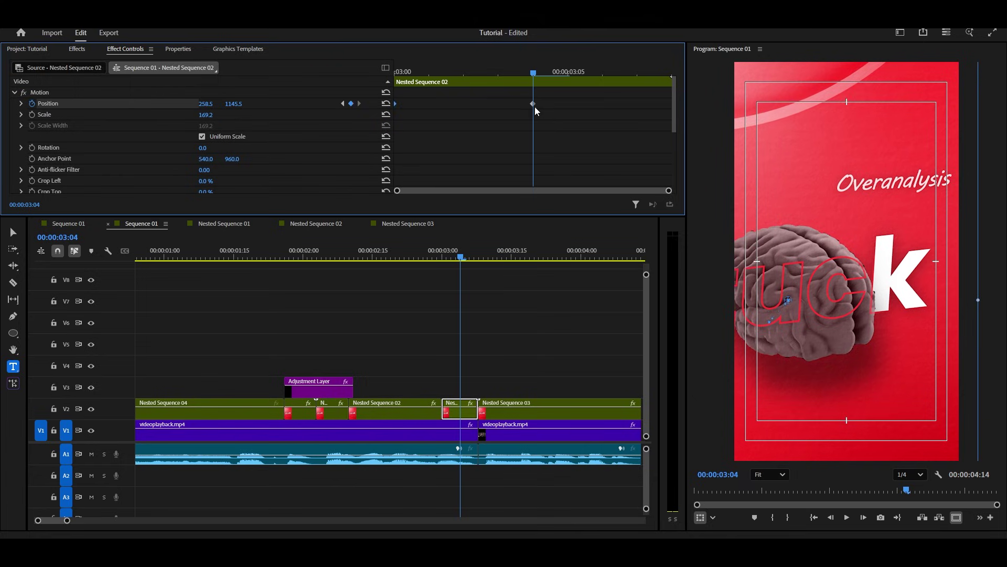
- Ease the starting and ending Position keyframes on the closing piece of Nested Sequence 02
right_click(534, 103)
mouse_move(592, 197)
click(704, 262)
right_click(396, 108)
mouse_move(455, 200)
click(526, 270)
- Shift the ending Position keyframe to 00:00:03:07 and reshape the velocity curve for a slow start and a late peak
drag(533, 104, 633, 112)
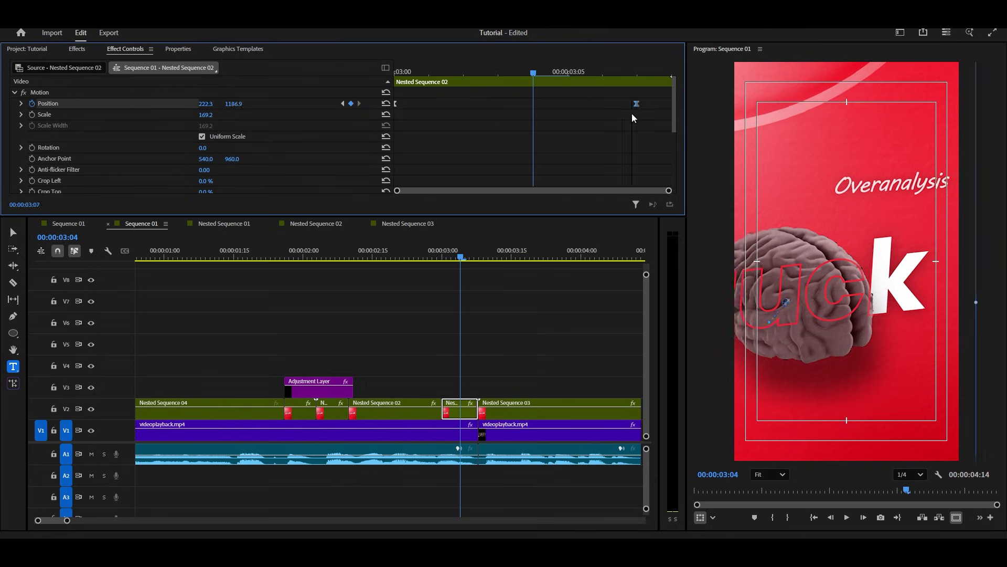
click(21, 103)
drag(442, 139, 512, 141)
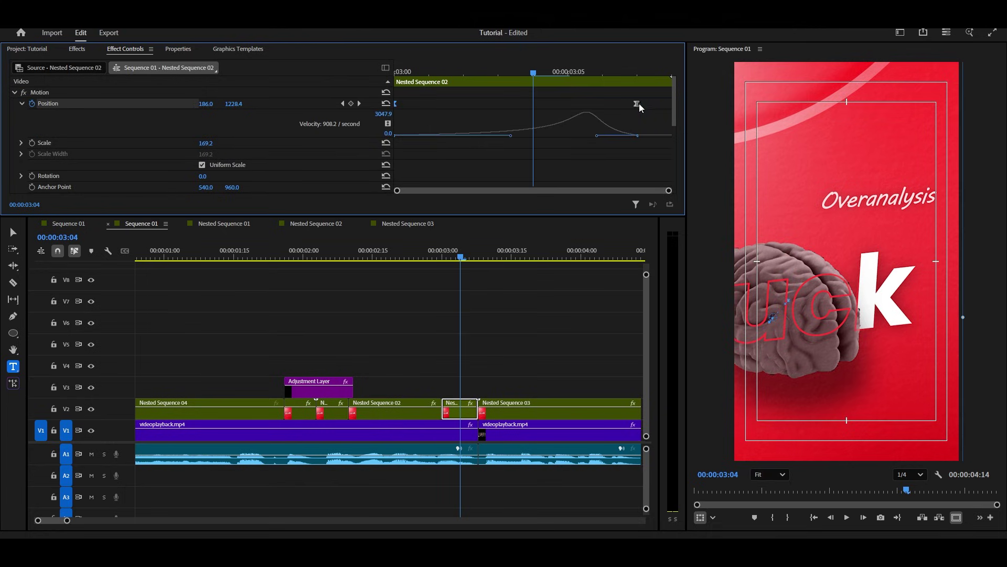
- Split the Nested Sequence 03 clip at about 00:00:03:24
drag(479, 257, 521, 263)
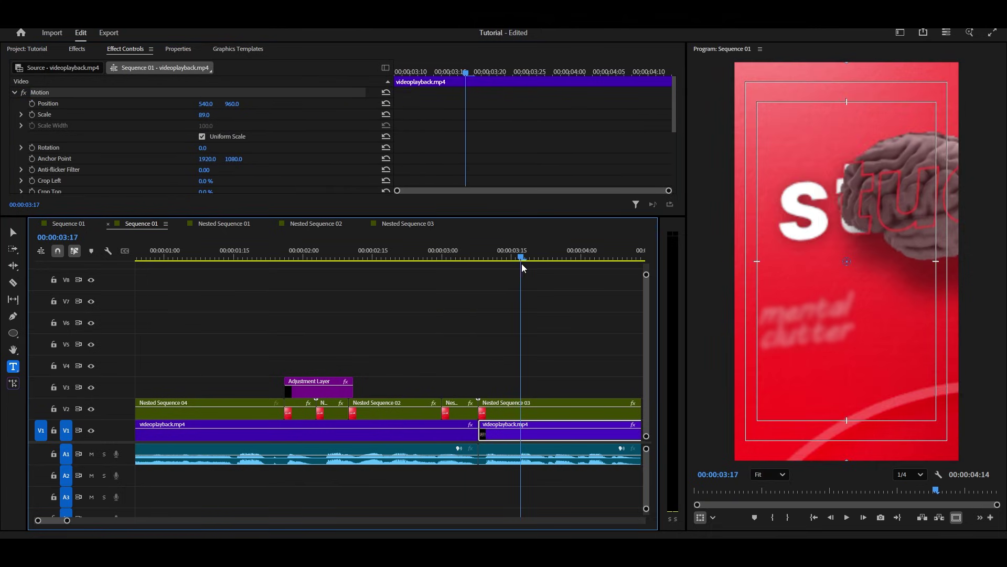
click(555, 257)
click(524, 411)
key(ctrl+k)
- Keyframe Position on the opening Nested Sequence 03 piece: keep 910.9, 687.2 at about 00:00:03:21 and set 947.9, 604.2 at 00:00:03:13
click(503, 257)
click(510, 411)
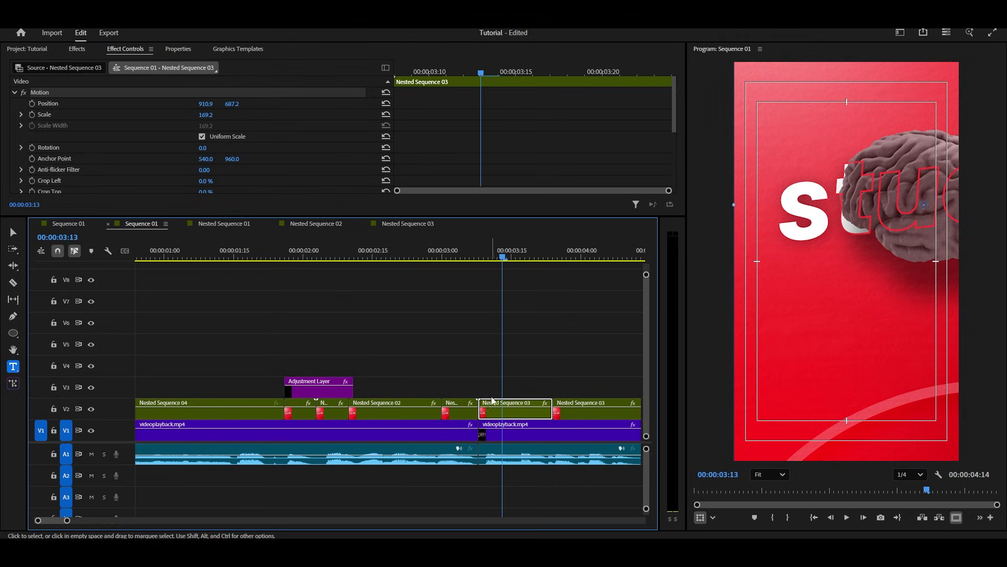
click(32, 103)
drag(480, 103, 617, 115)
drag(234, 104, 191, 104)
mouse_move(205, 104)
mouse_down()
mouse_move(225, 103)
mouse_move(213, 115)
mouse_up()
- Keyframe Scale on the same piece, keeping 169.2 at about 00:00:03:21 and setting 174.2 at 00:00:03:13
click(32, 115)
key(ctrl+z)
drag(482, 116, 622, 120)
drag(207, 115, 215, 115)
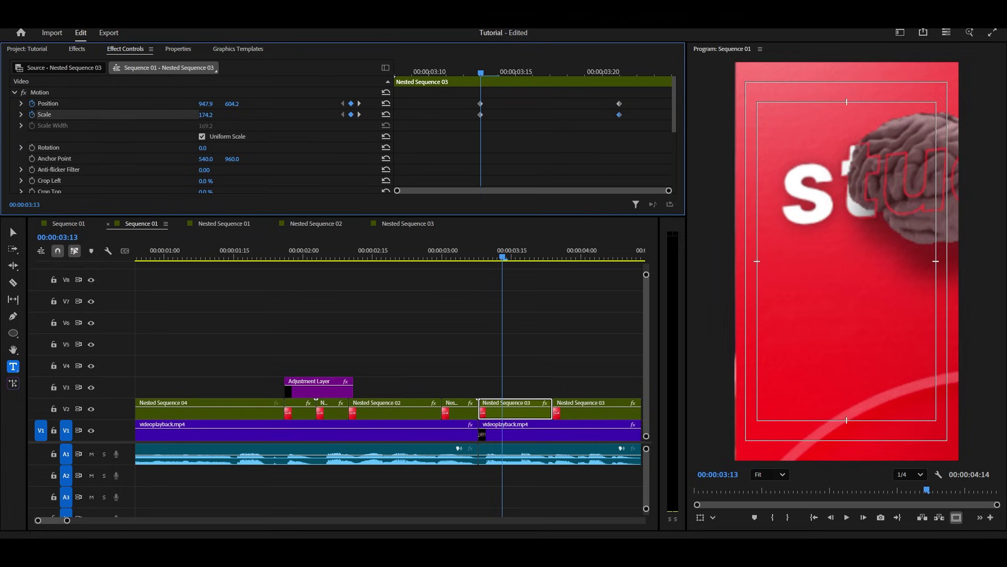
- Ease the starting and ending Position and Scale keyframes on the opening piece of Nested Sequence 03
mouse_move(479, 72)
mouse_down()
mouse_move(566, 79)
mouse_move(481, 76)
mouse_up()
right_click(480, 115)
mouse_move(530, 204)
click(603, 278)
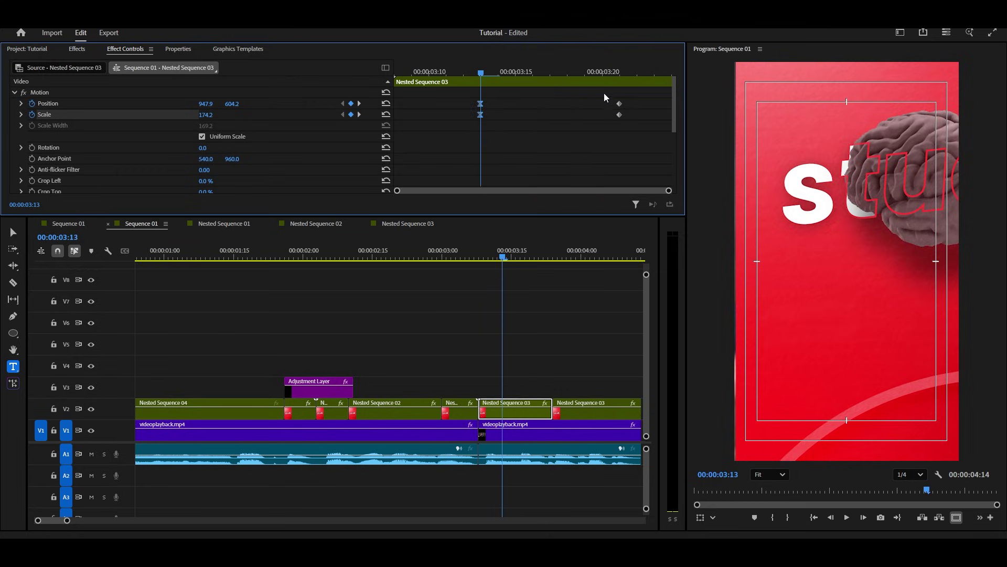
right_click(619, 115)
mouse_move(682, 205)
click(765, 270)
- Shift the starting Position and Scale keyframes to the piece's first frame and reshape the velocity curve to peak early
drag(495, 99, 395, 115)
click(21, 114)
drag(584, 170, 534, 170)
click(21, 103)
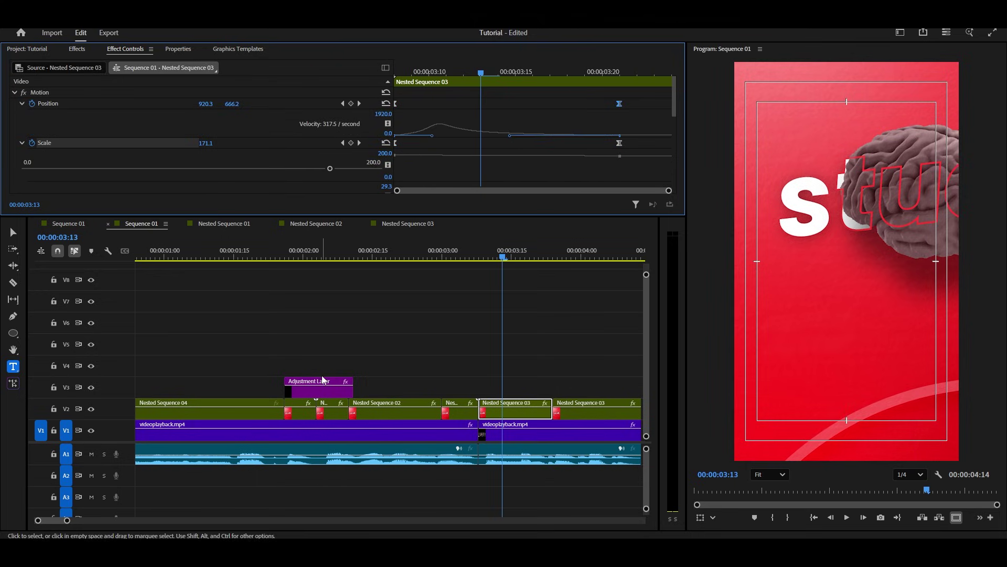
- Duplicate the blurred adjustment layer on V3 over the cut from Nested Sequence 02 to Nested Sequence 03 at 00:00:03:08
click(322, 391)
drag(320, 389, 482, 389)
key(Up)
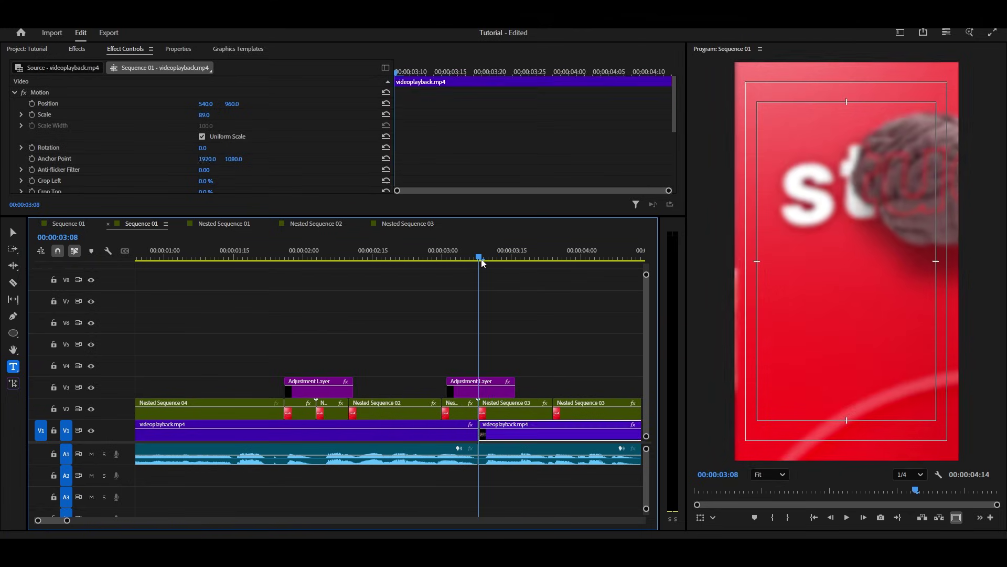
scroll(530, 129, down, 8)
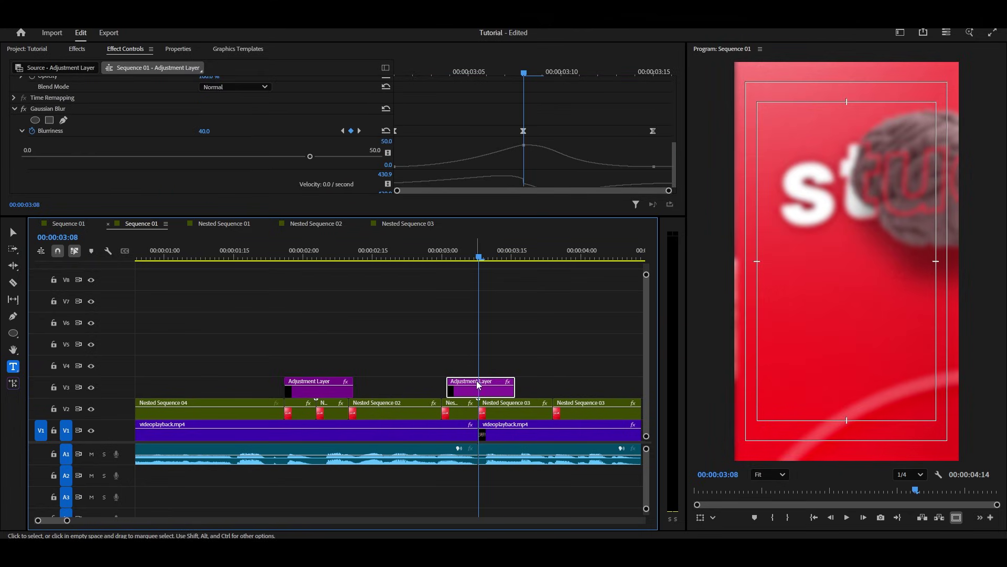
scroll(403, 263, up, 2)
scroll(402, 263, down, 4)
- Play back the transition from Nested Sequence 02 into Nested Sequence 03
click(403, 258)
key(space)
key(space)
- Bring the starting Position keyframe on the opening Nested Sequence 03 piece closer to its end position, and replay the transition
drag(402, 257, 461, 257)
click(457, 409)
click(343, 103)
drag(205, 105, 259, 105)
drag(397, 73, 495, 77)
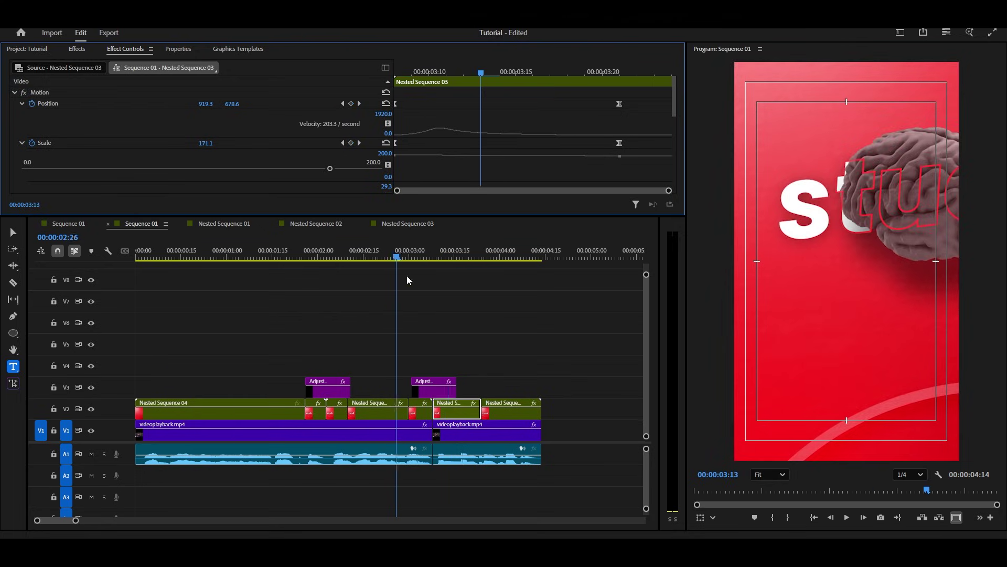
click(603, 348)
key(space)
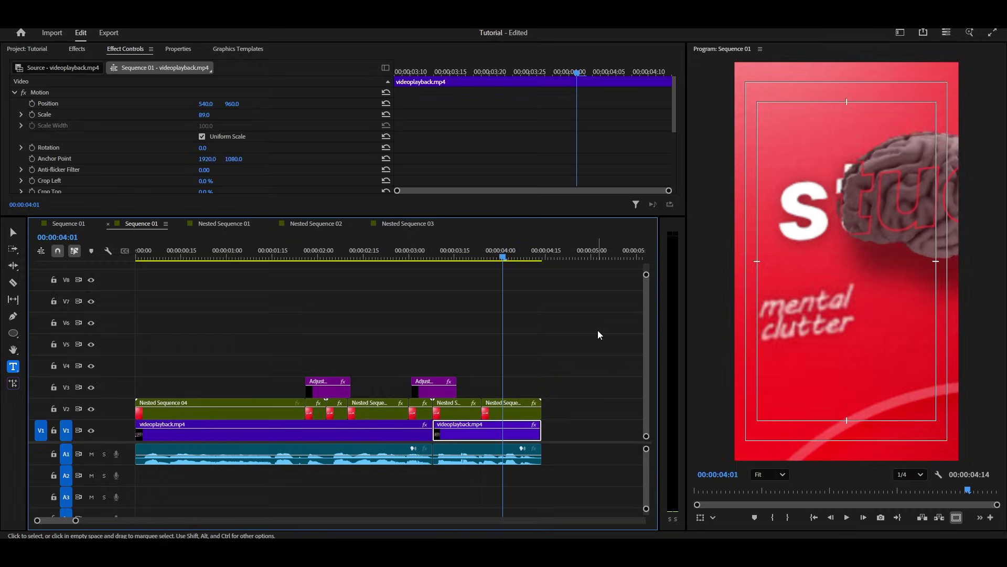